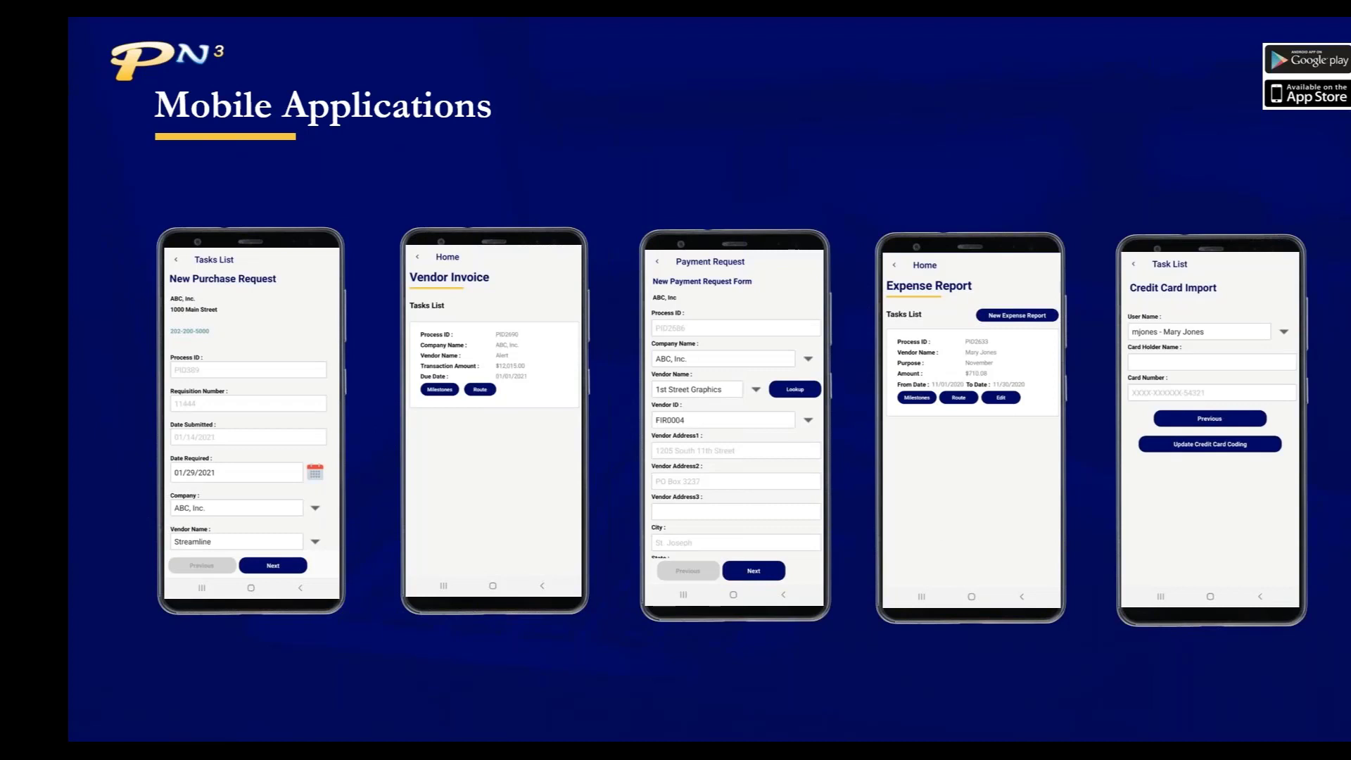
Advance past the email approval and payment processing slides, end the show, and switch to the PN3 browser.
key("Right")
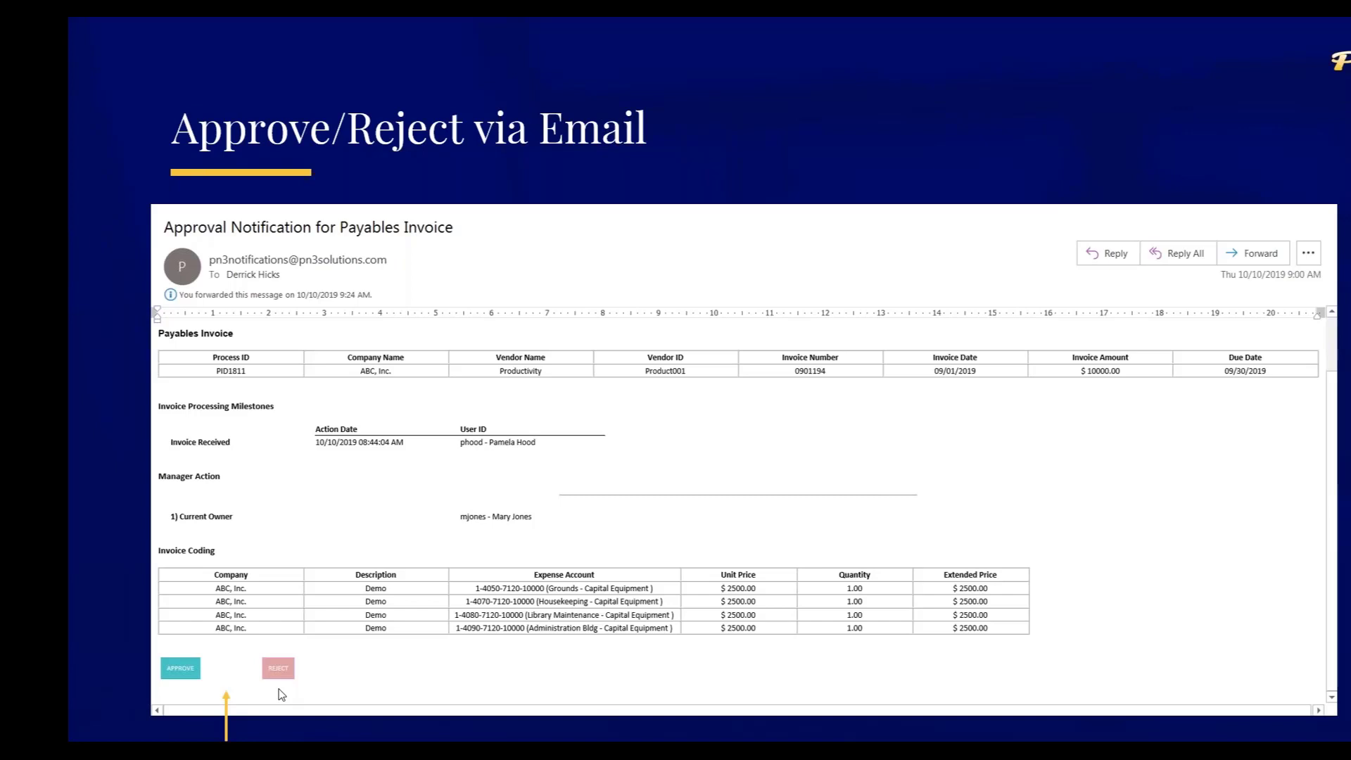
key("Right")
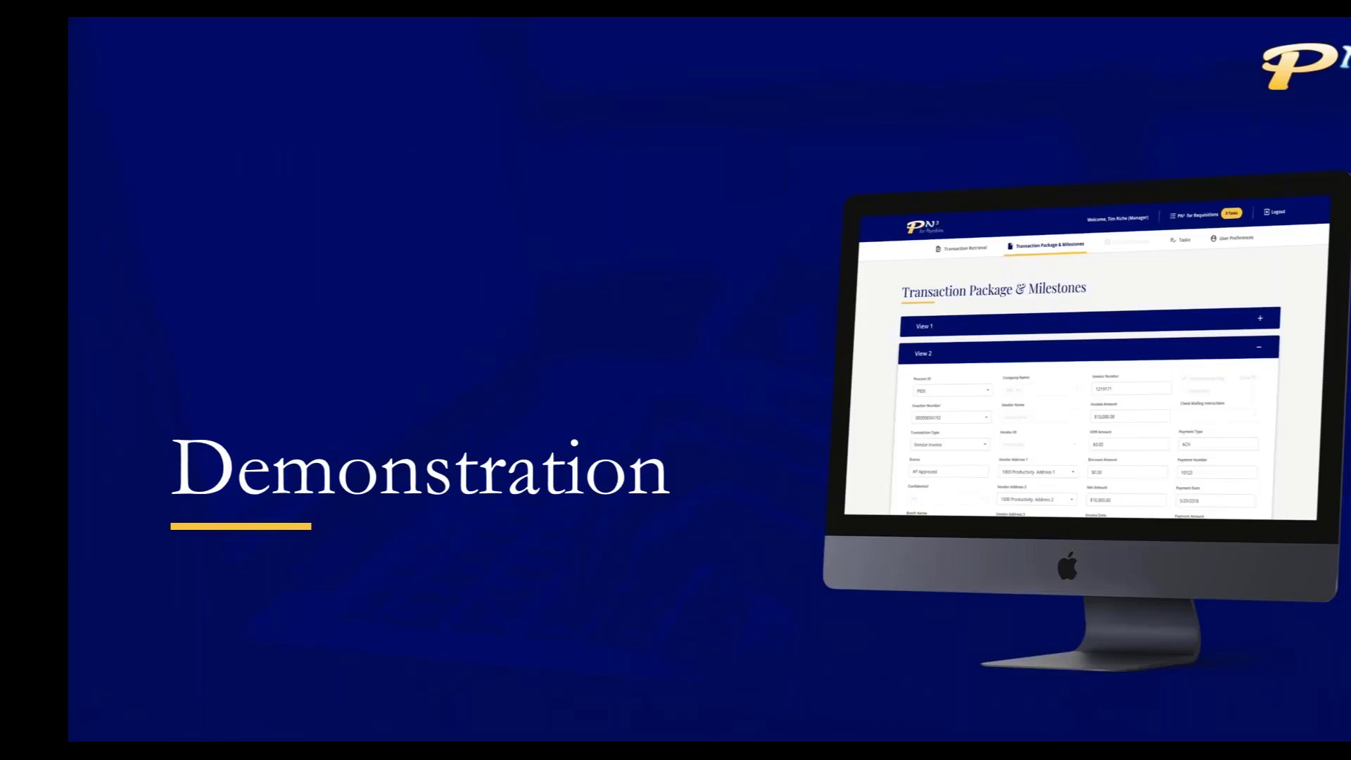
key("Escape")
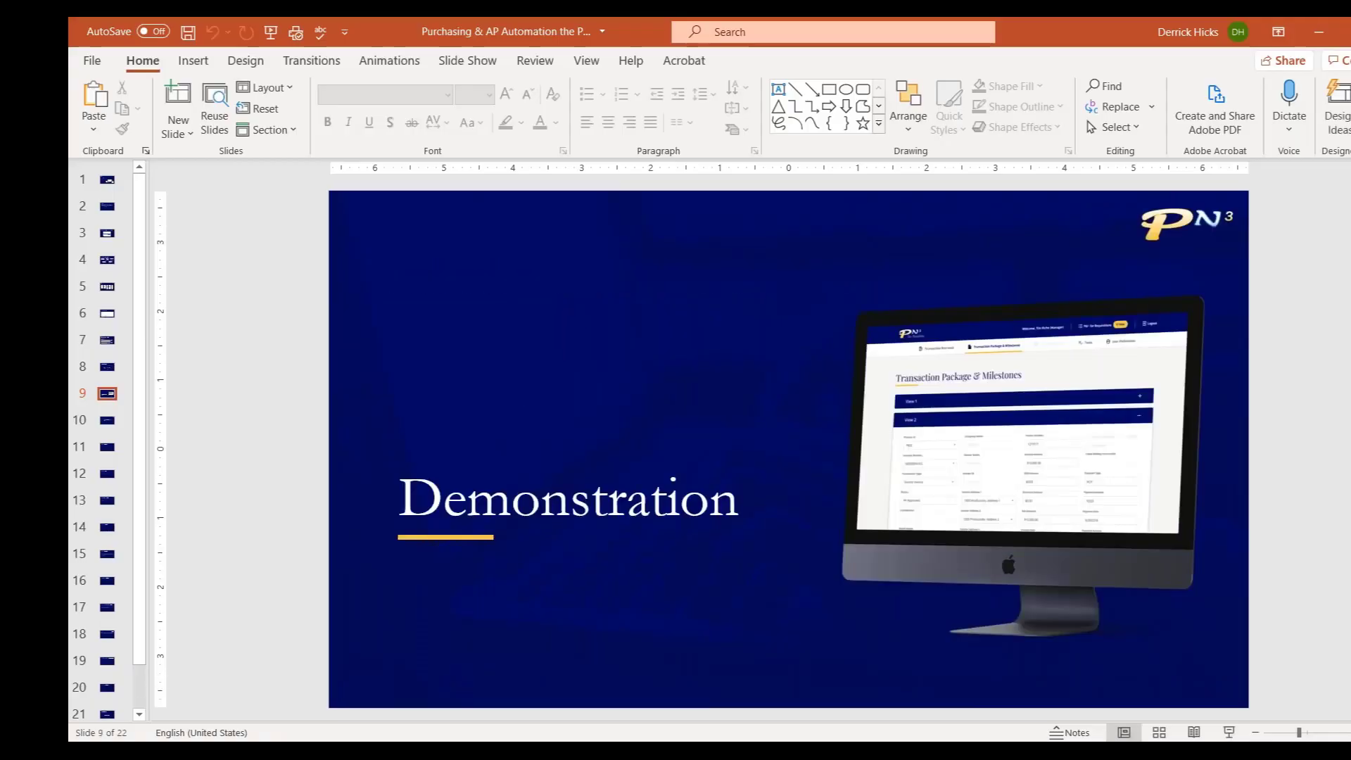
key("alt+Tab")
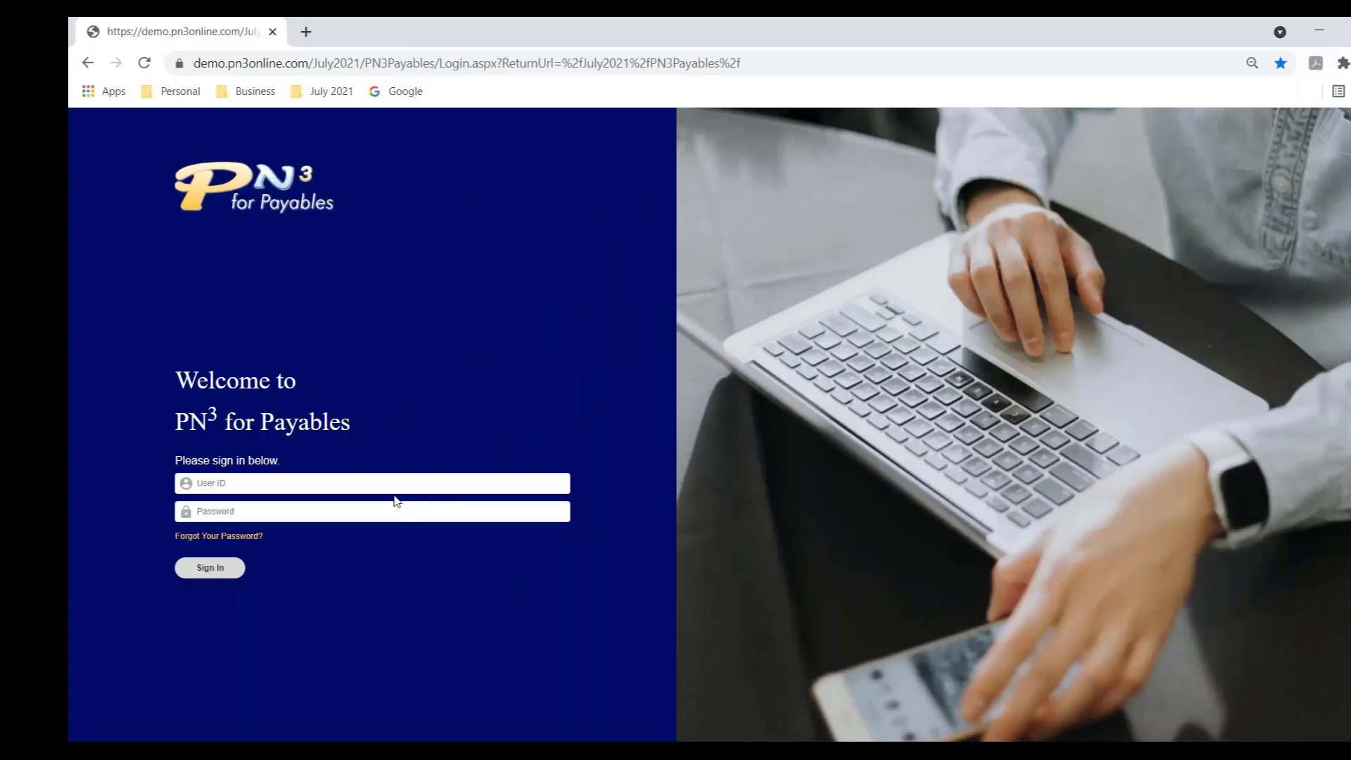
Sign in to PN3 with the saved demo AP processor user ID and its password.
left_click(394, 486)
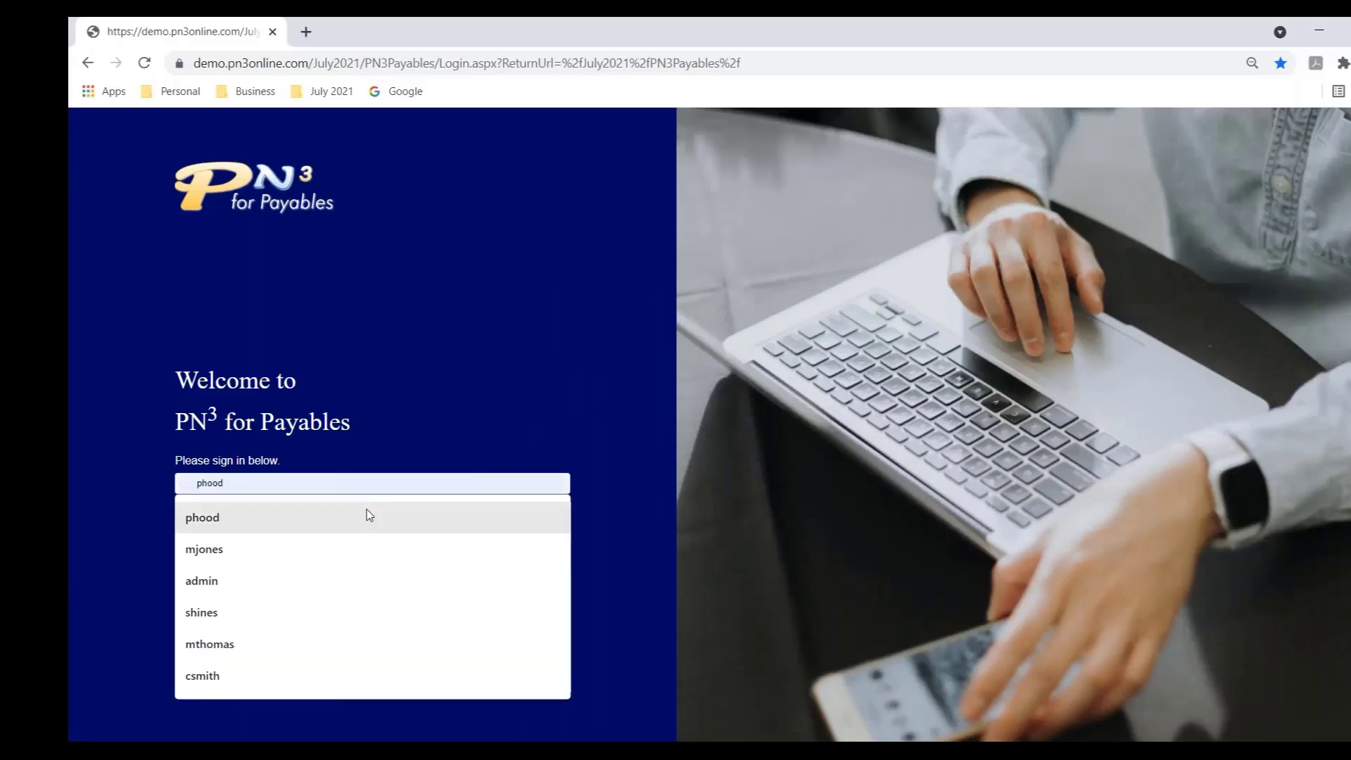
left_click(368, 513)
left_click(324, 509)
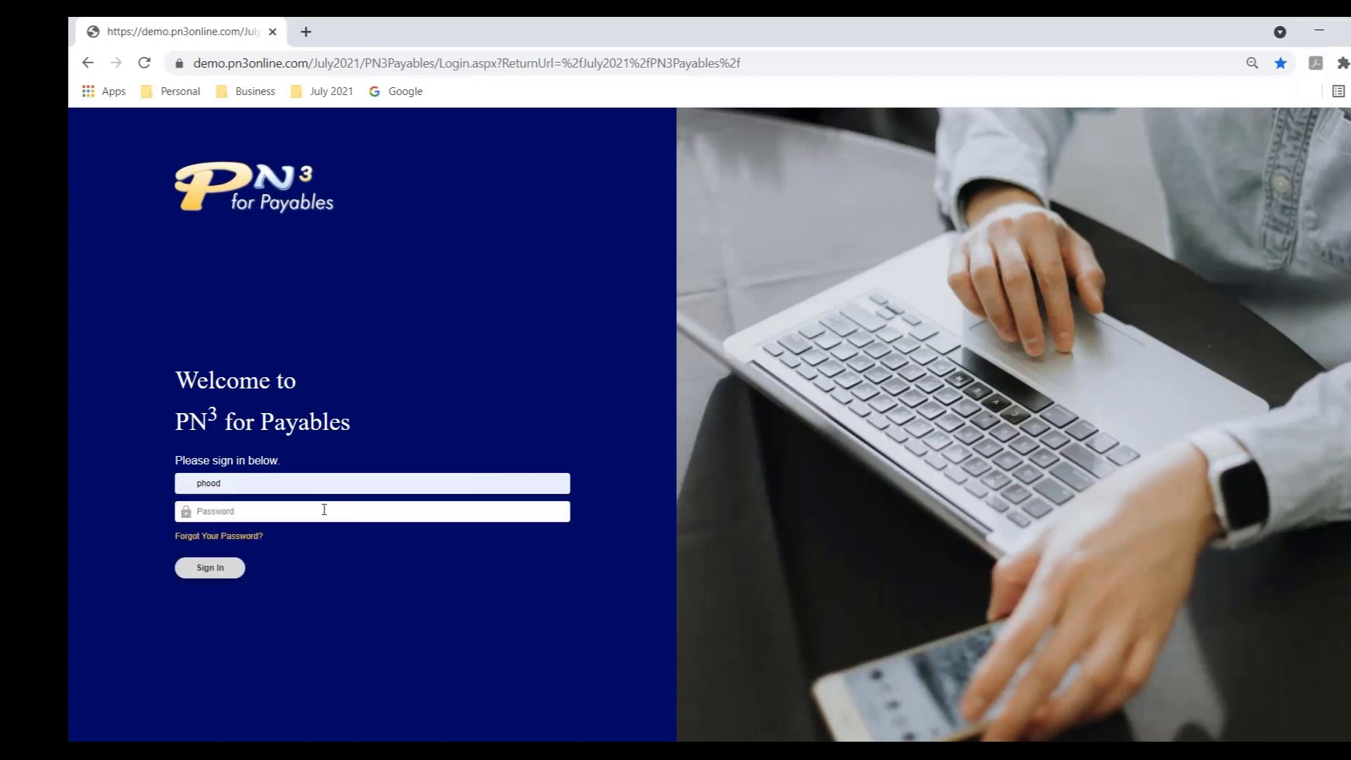
type("•••••")
key("Return")
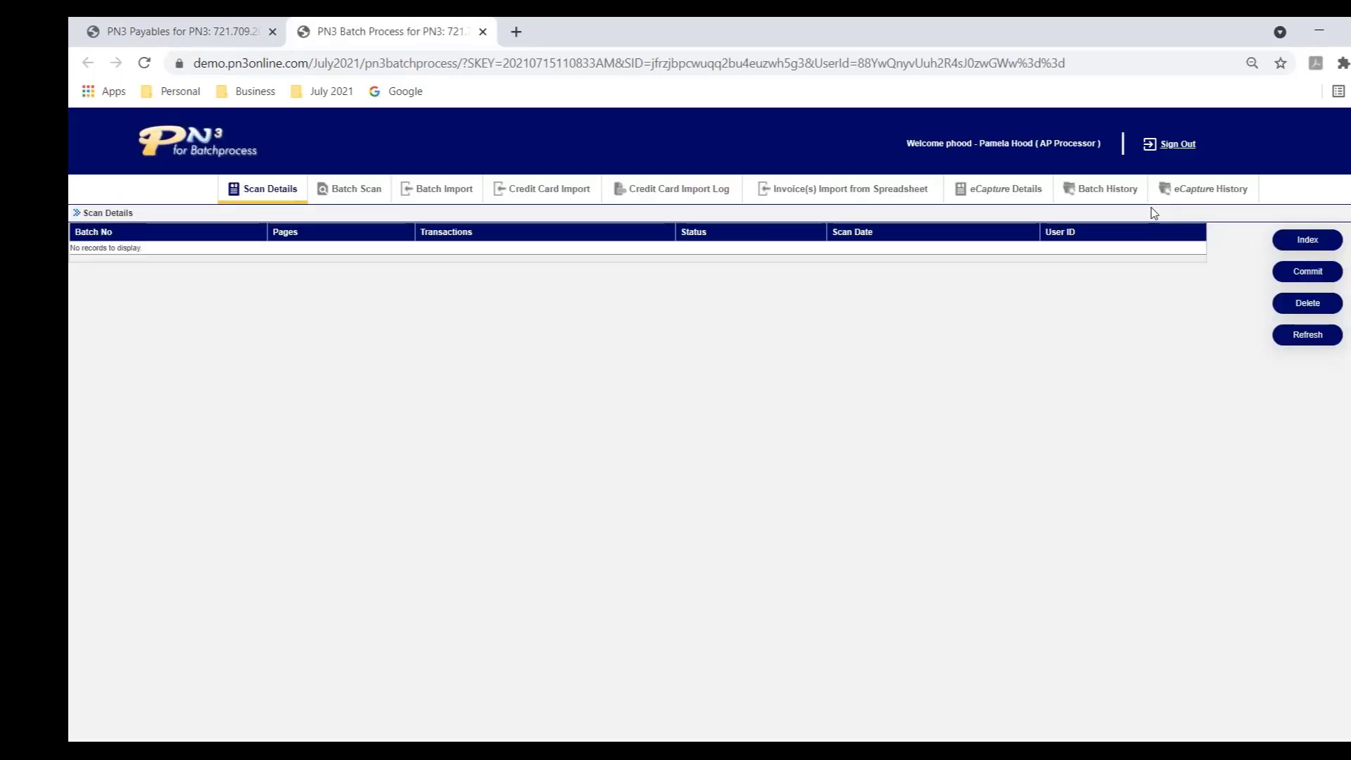
Show the eCapture Details list of fourteen captured invoices marked Ready to Index.
left_click(982, 196)
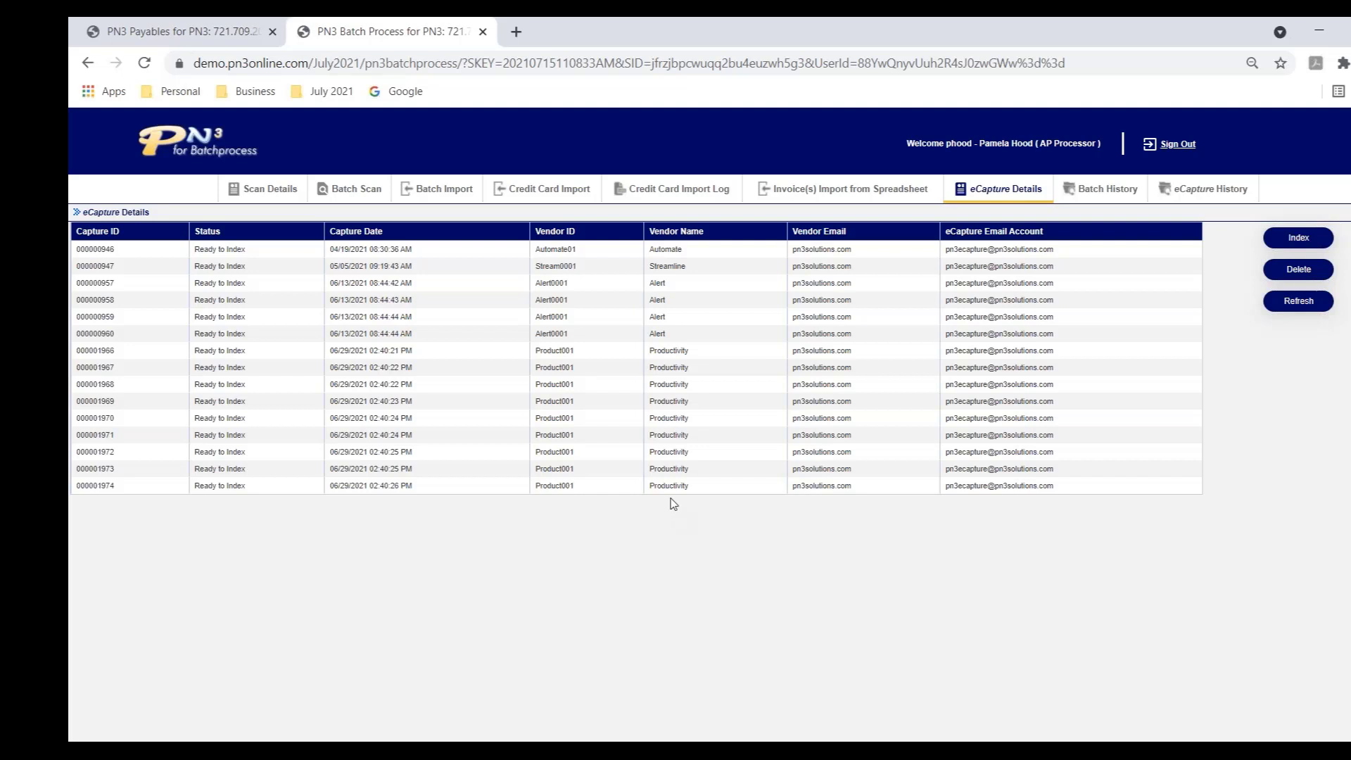
Select captured invoice 000000960 from Alert, Inc. to index it.
left_click(176, 335)
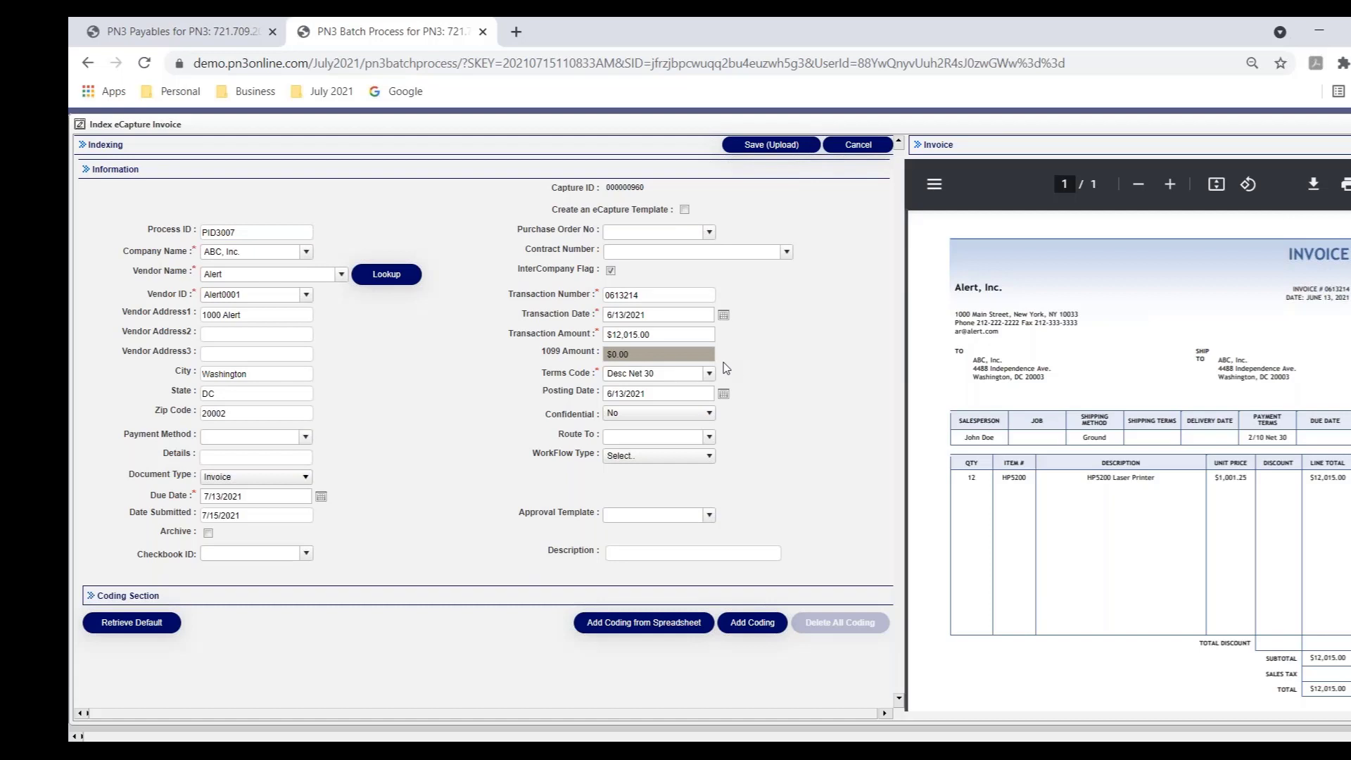
Route the Alert invoice to the chosen reviewer and save it with Upload.
left_click(690, 438)
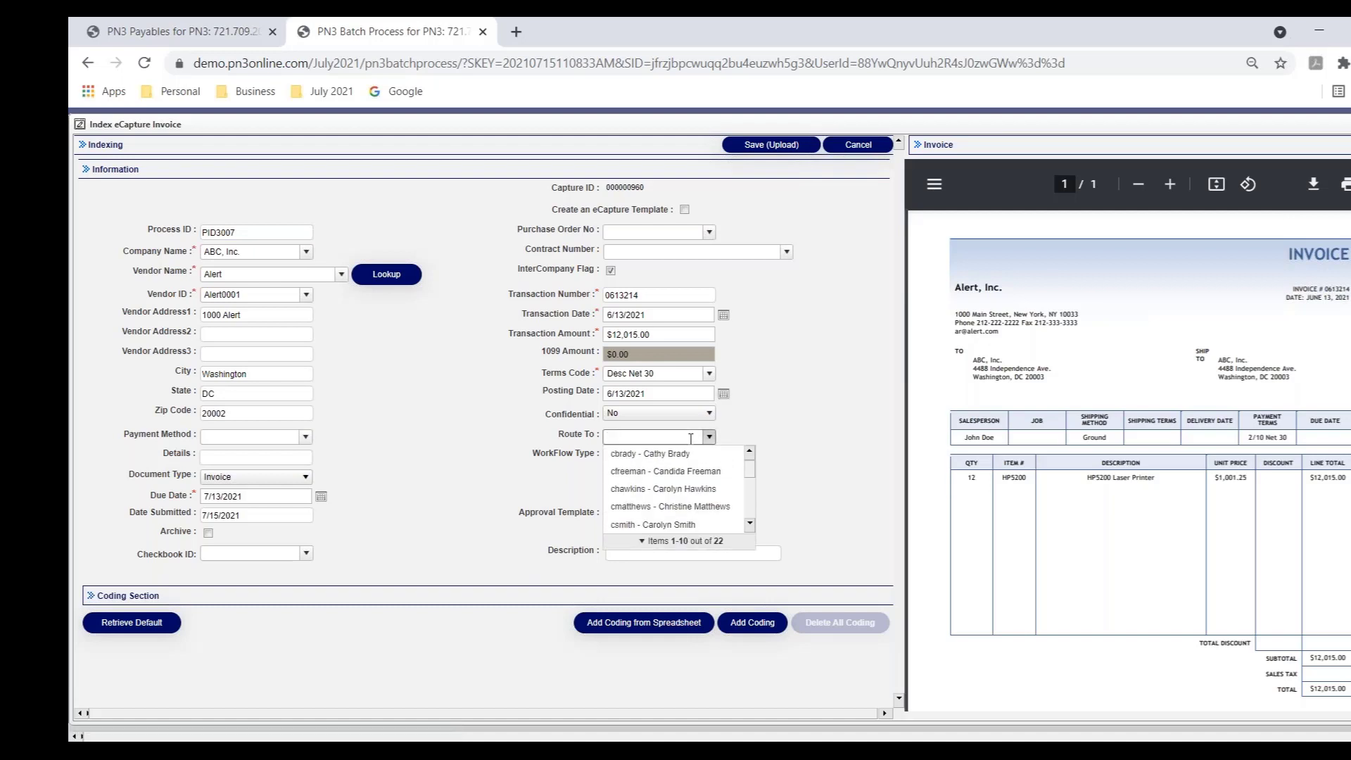
type("m")
left_click(695, 456)
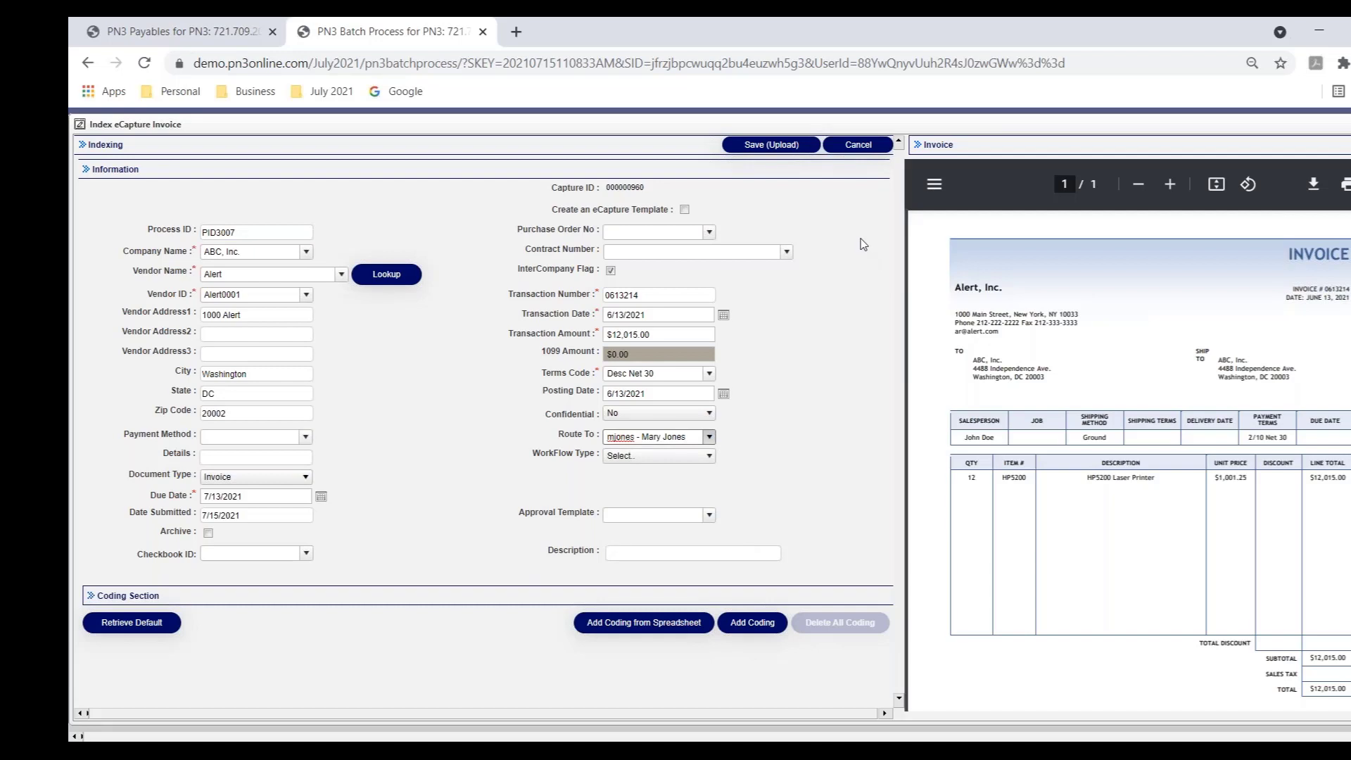
left_click(772, 144)
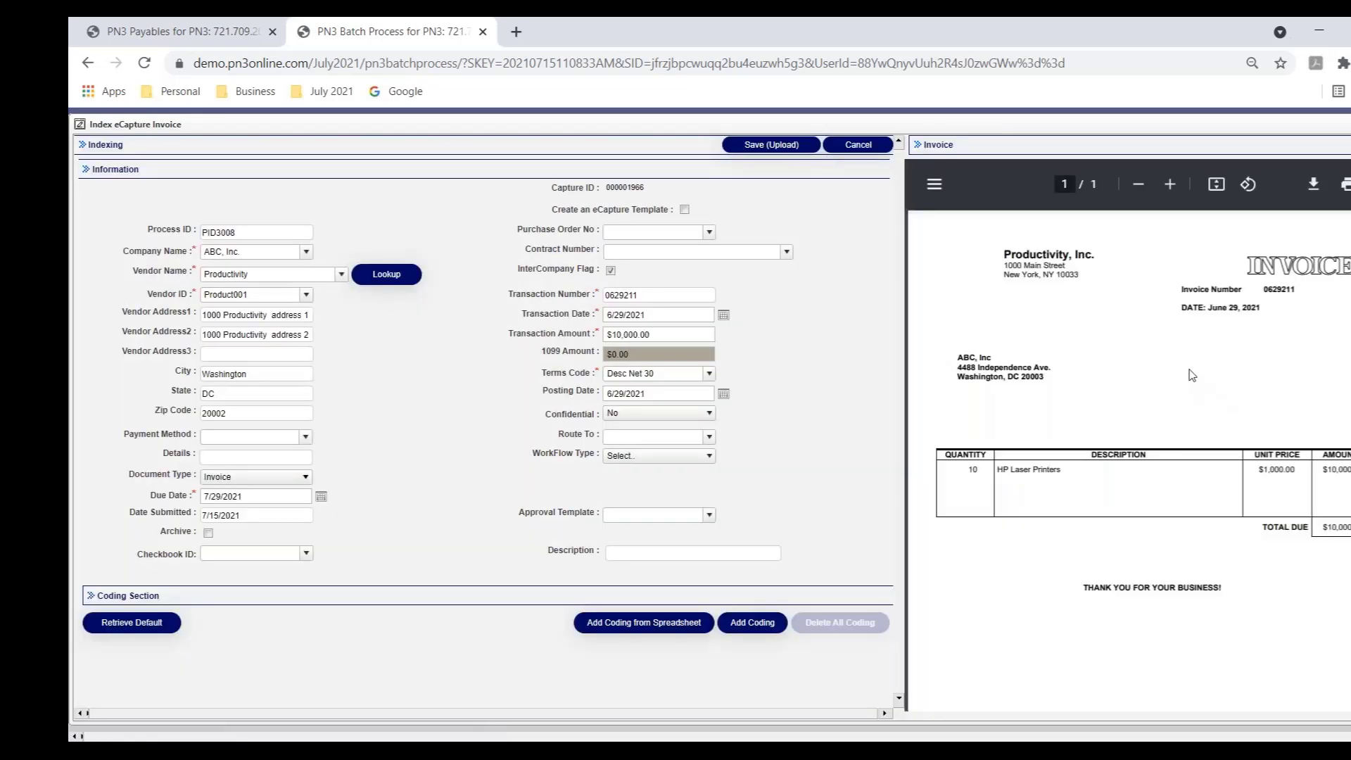
Close the Productivity invoice without saving and open Streamline capture 000000947.
left_click(862, 147)
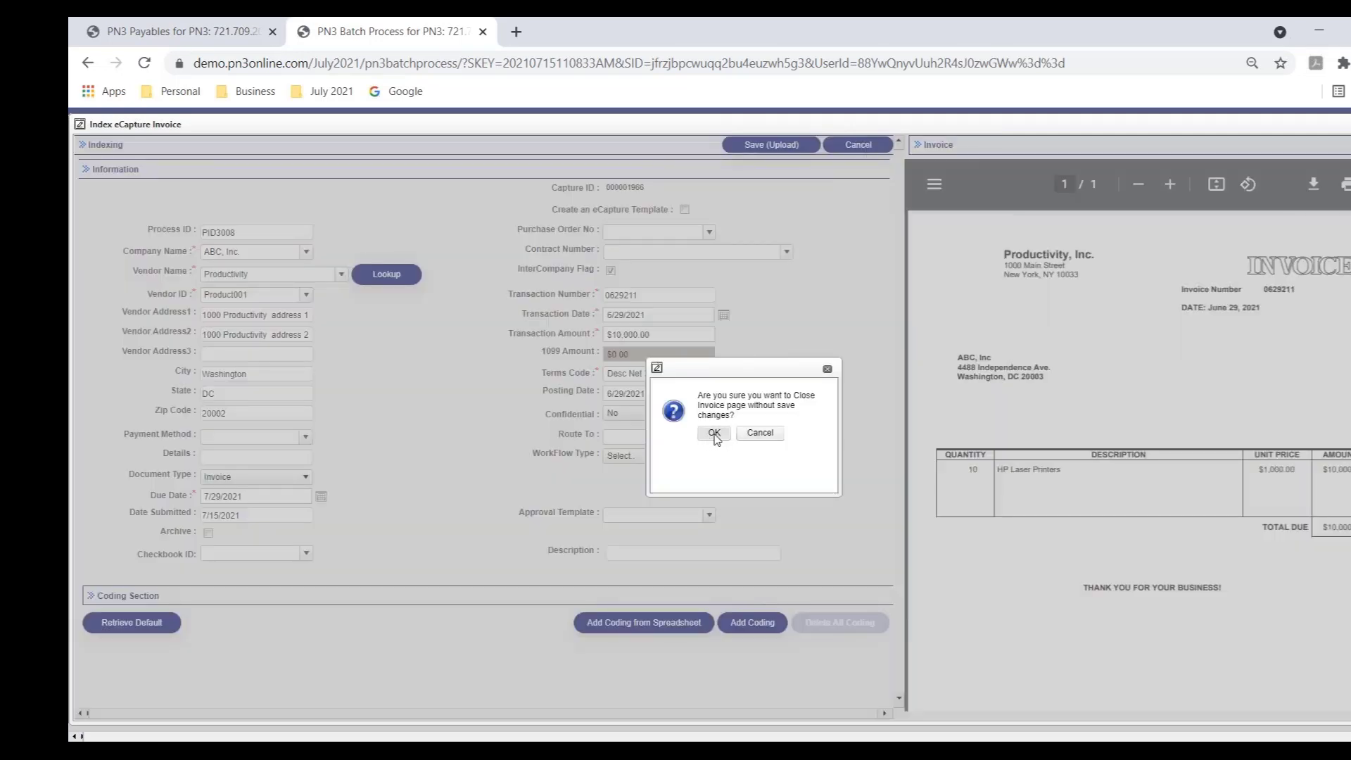
left_click(714, 434)
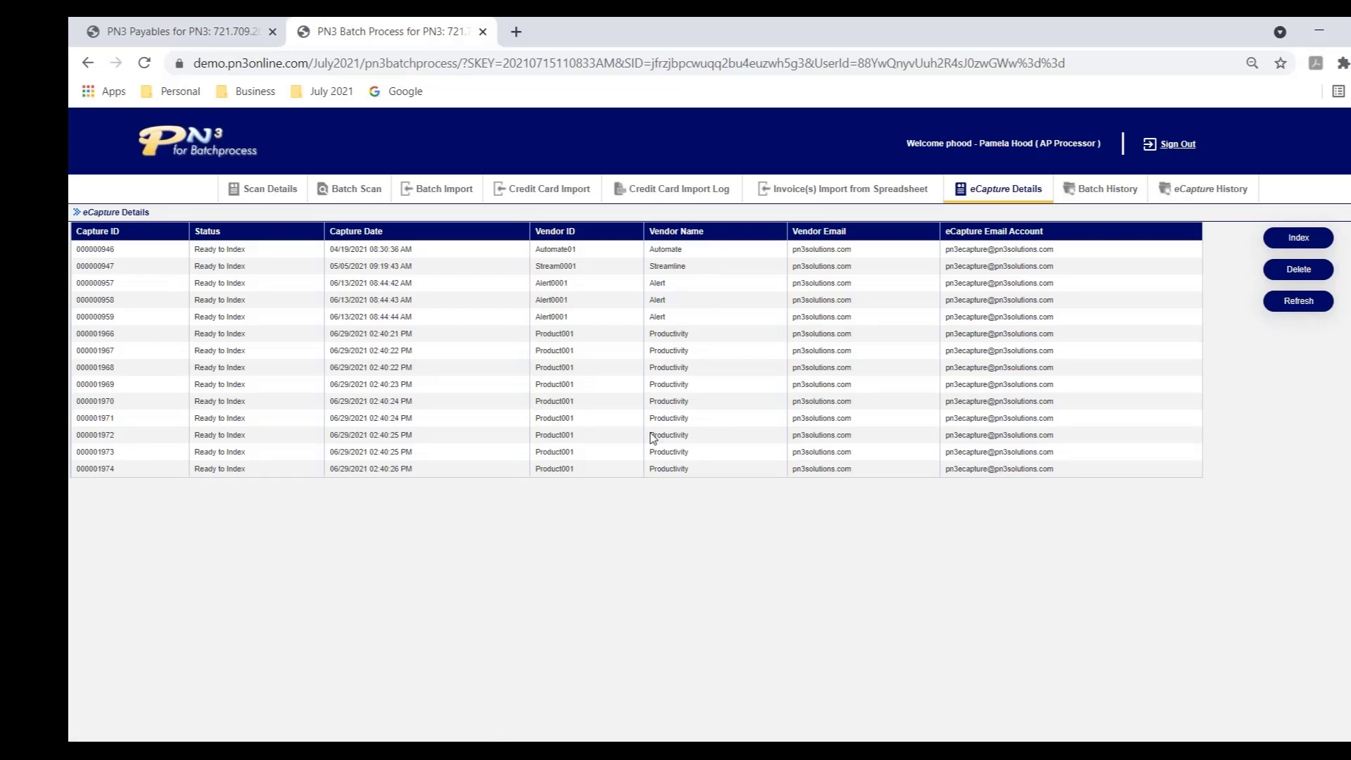
left_click(142, 266)
left_click(1298, 239)
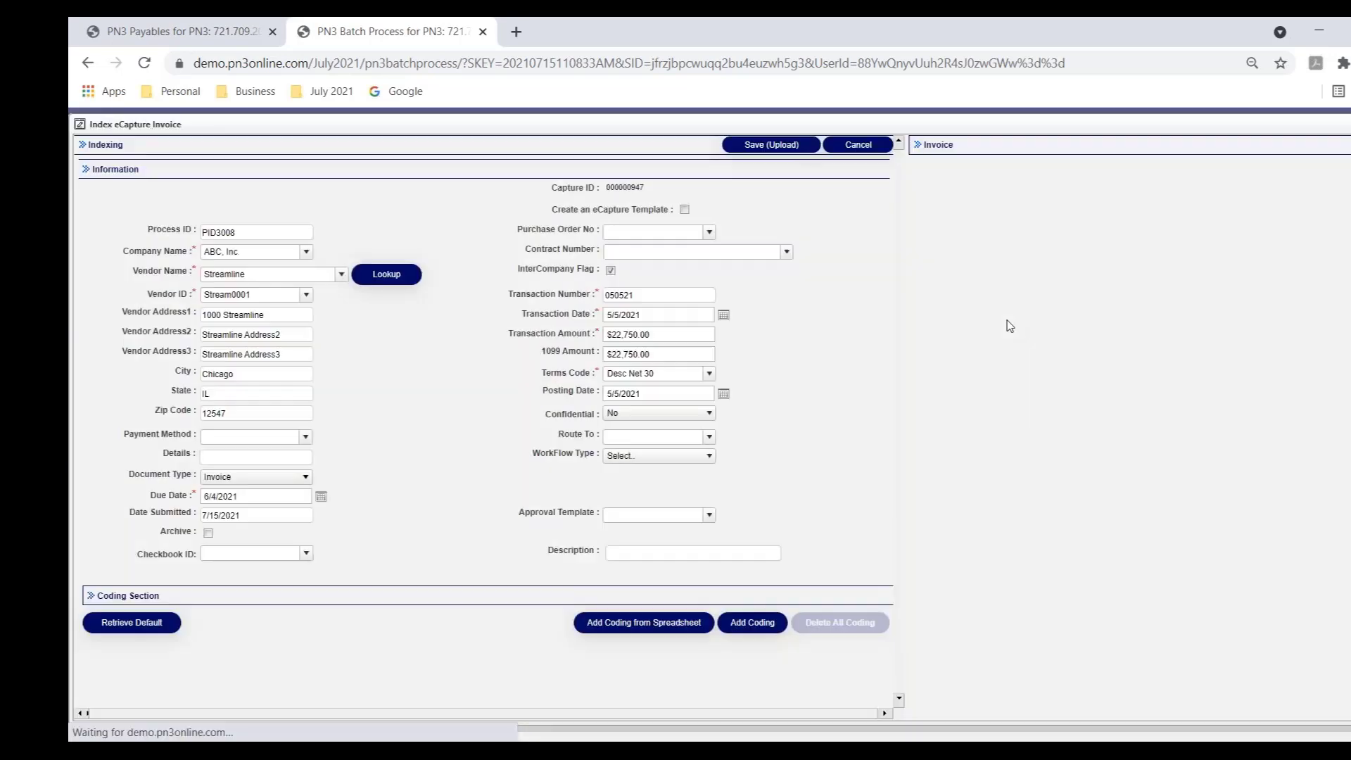
left_click(709, 232)
left_click(666, 268)
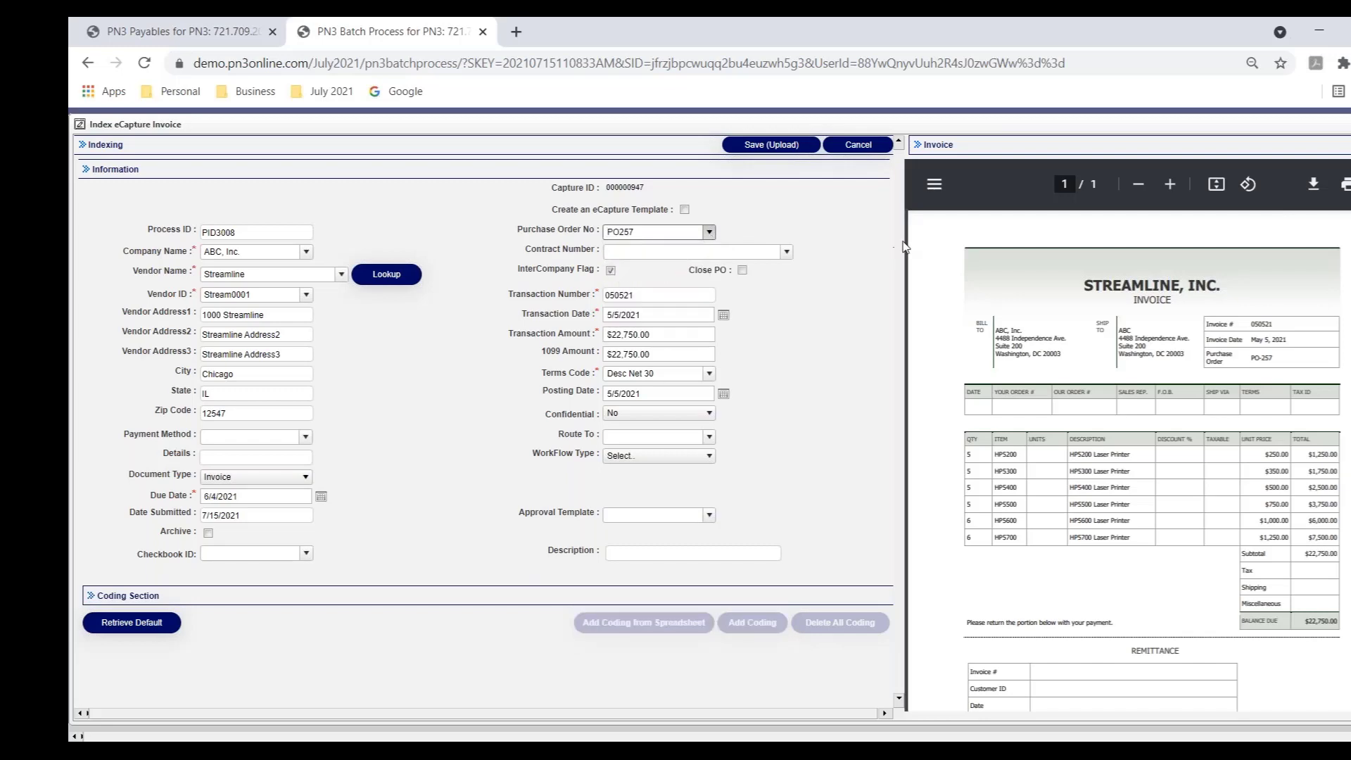
scroll(555, 425, "down", 5)
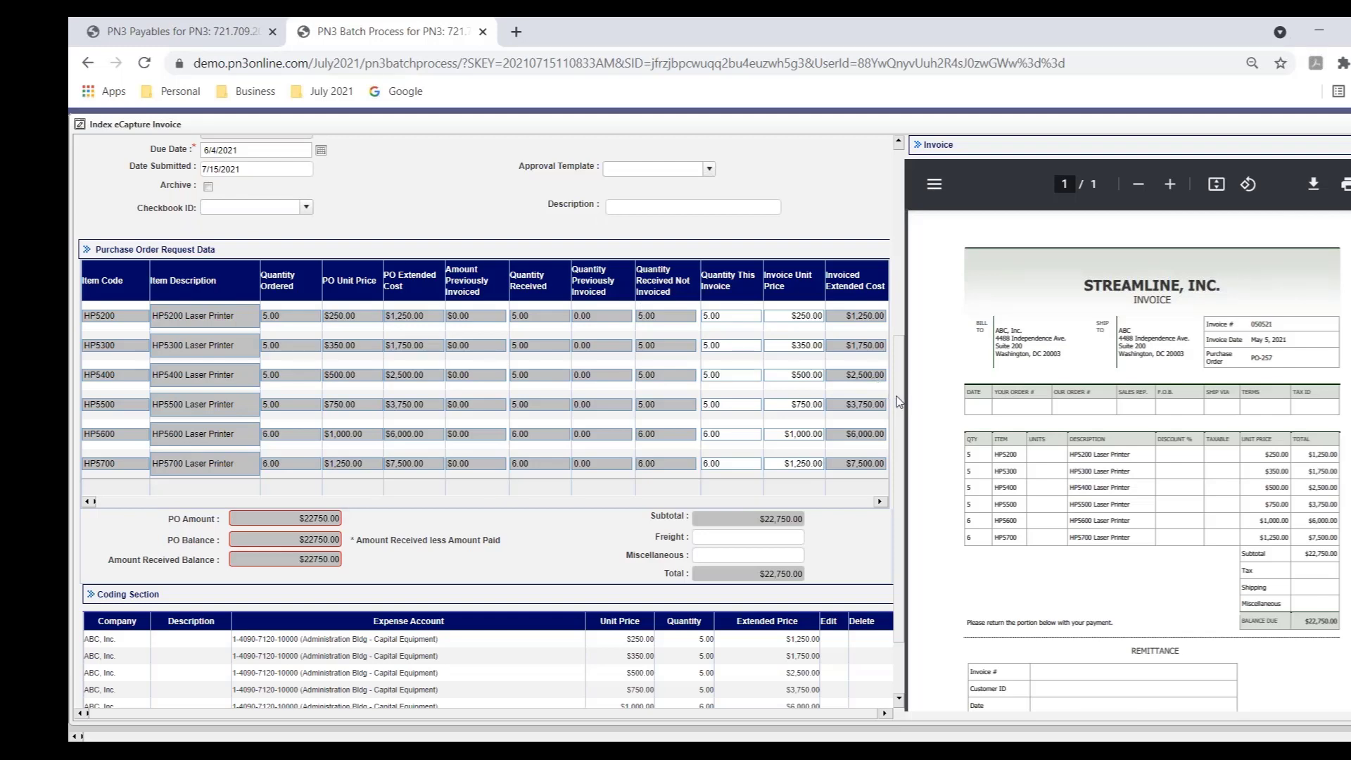
left_click_drag(899, 401, 907, 168)
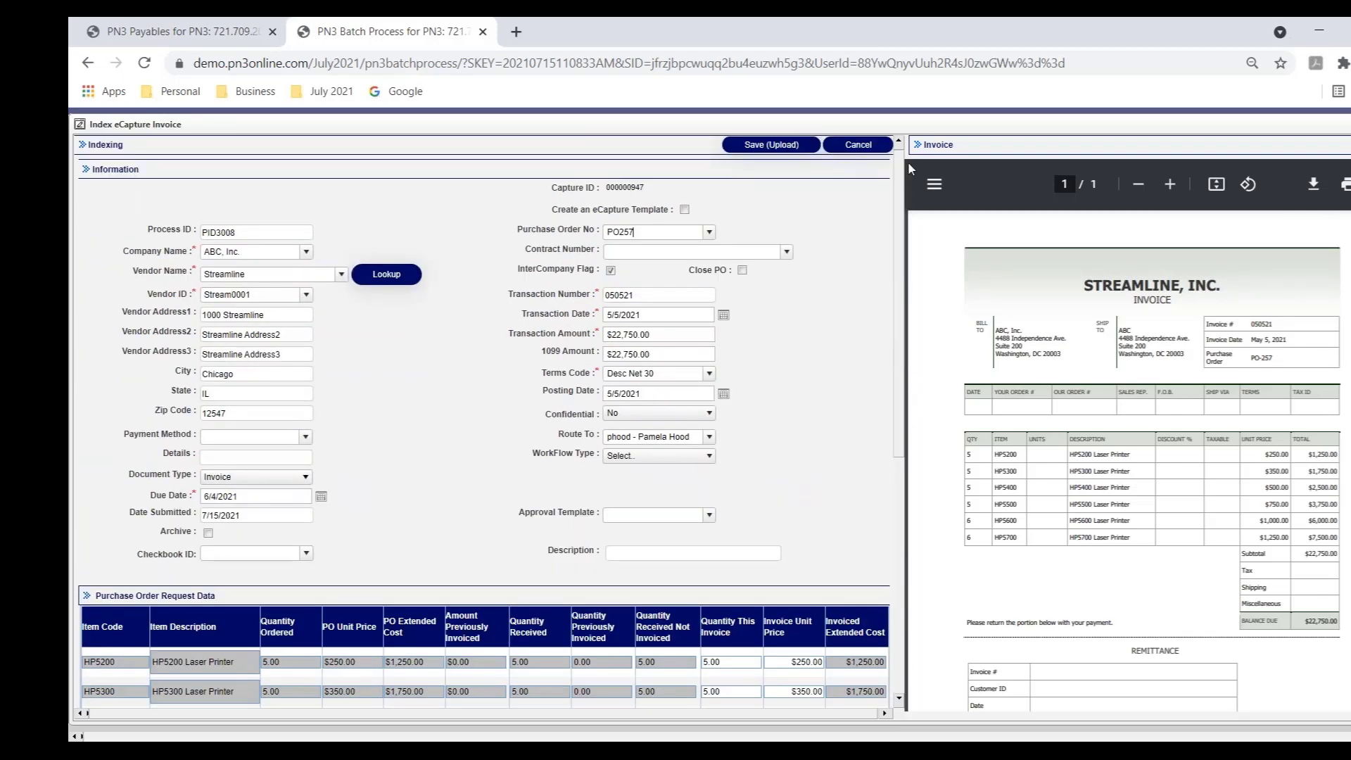
left_click(858, 146)
left_click(712, 432)
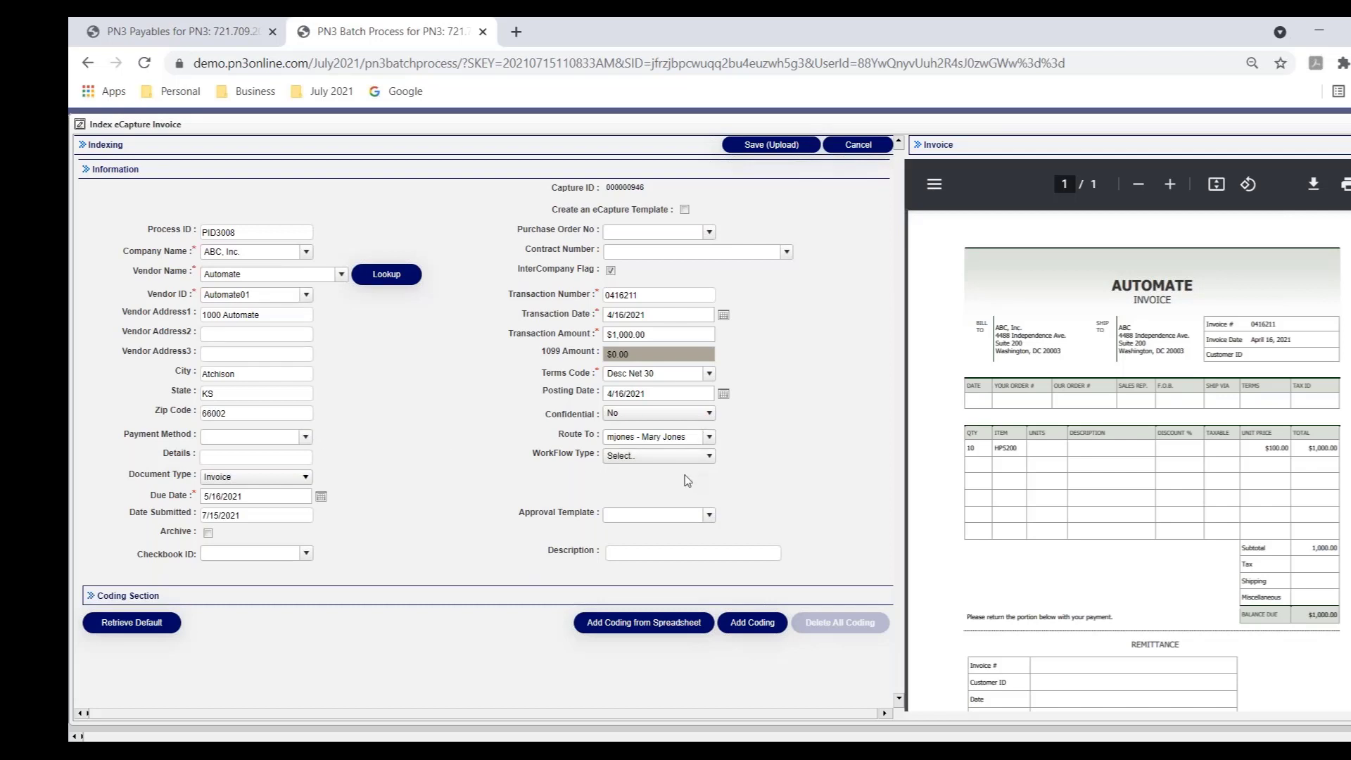
Cancel indexing the Automate invoice and confirm leaving without saving.
left_click(858, 144)
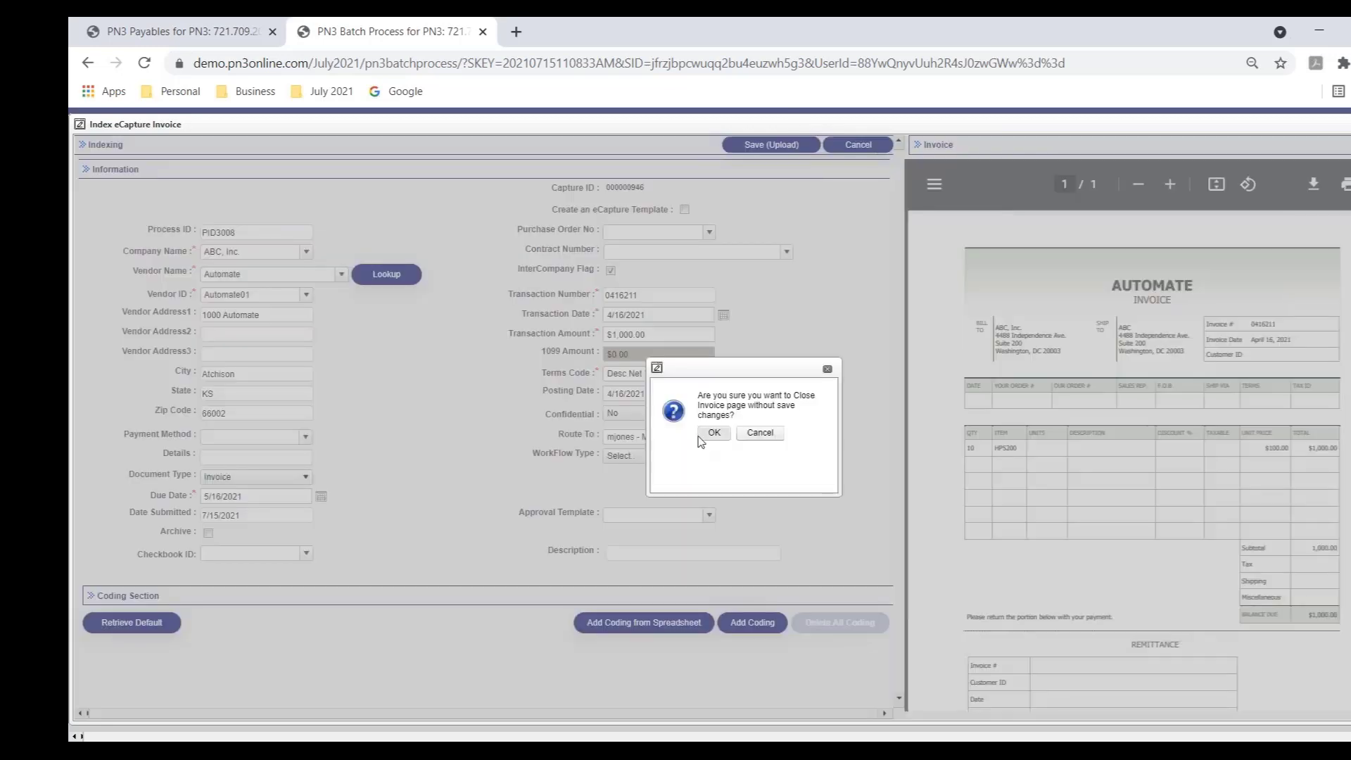
left_click(716, 432)
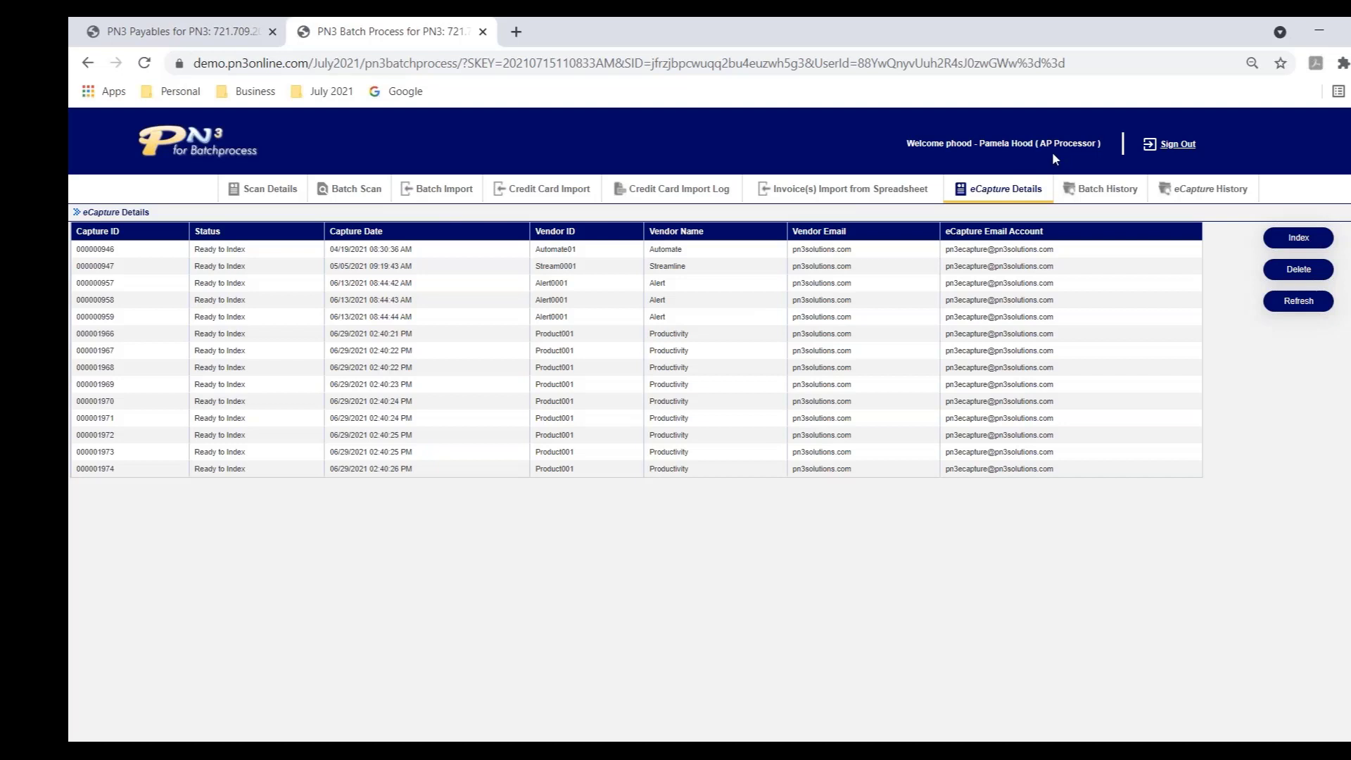
Log out of the Batch Process and Payables sessions, closing the batch process tab.
left_click(1193, 145)
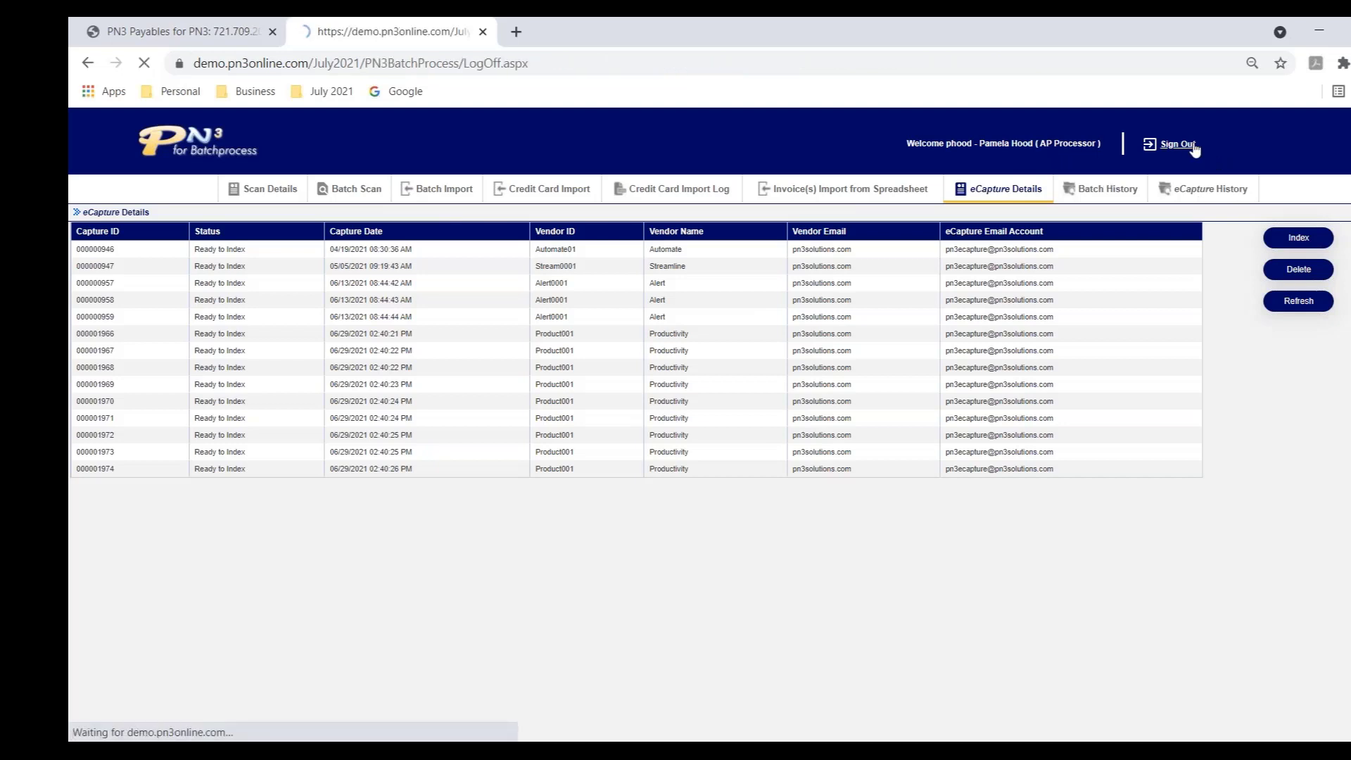
left_click(483, 32)
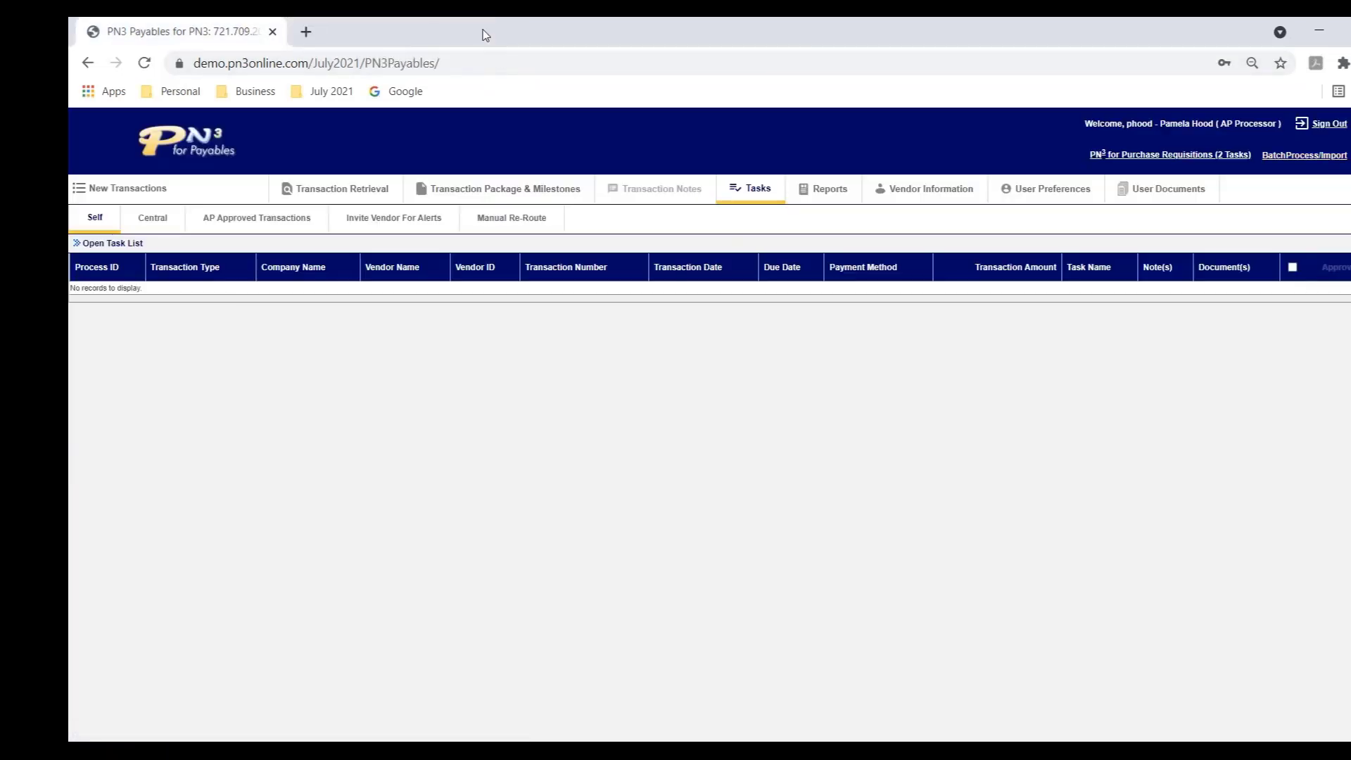
left_click(1329, 124)
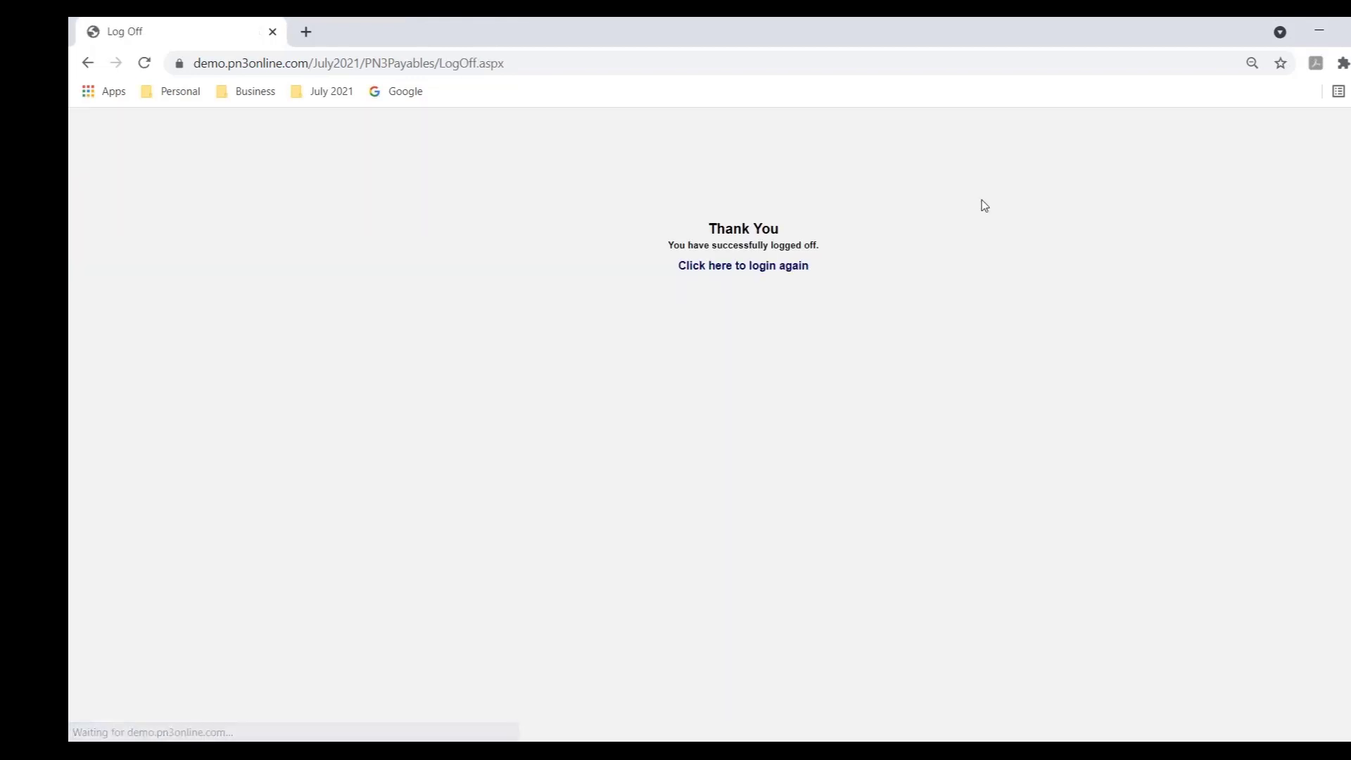
left_click(722, 271)
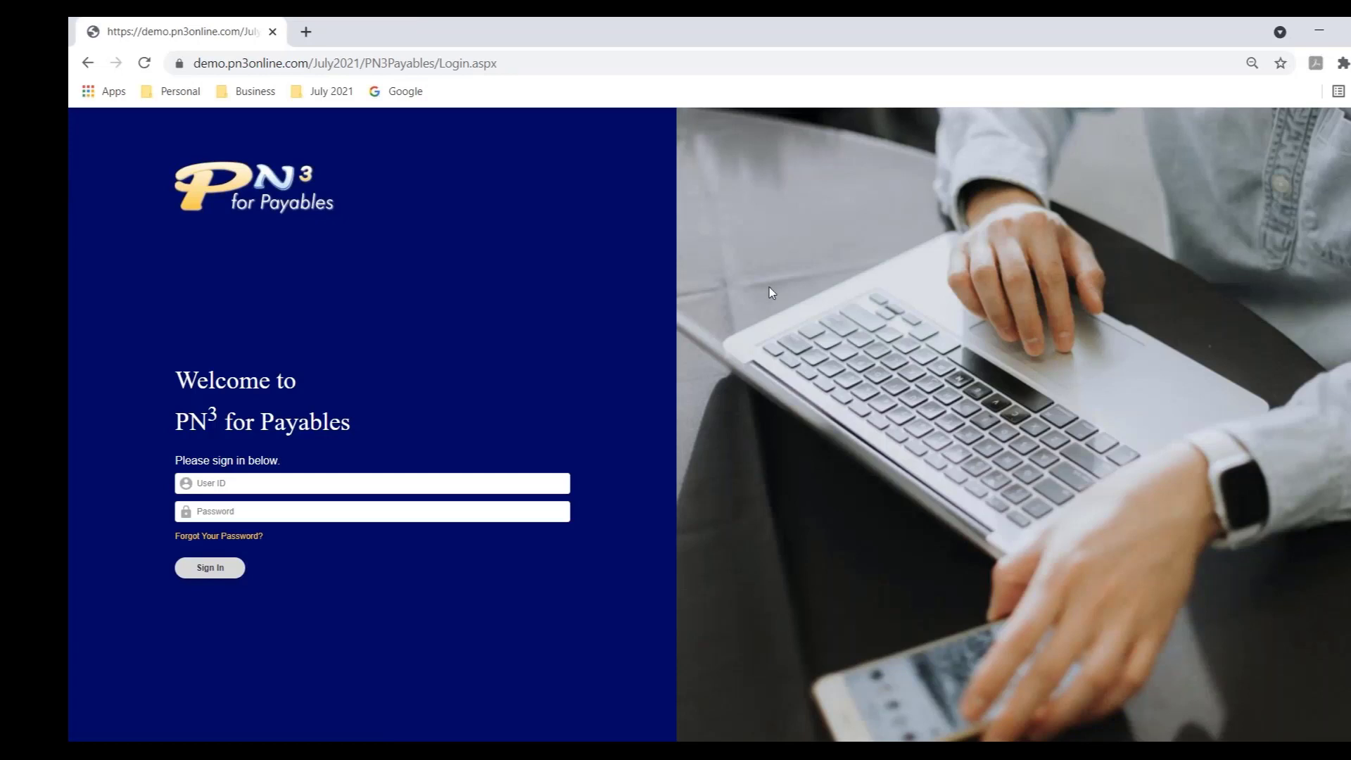
Sign back in as the manager using the saved user ID and password.
left_click(380, 482)
left_click(314, 551)
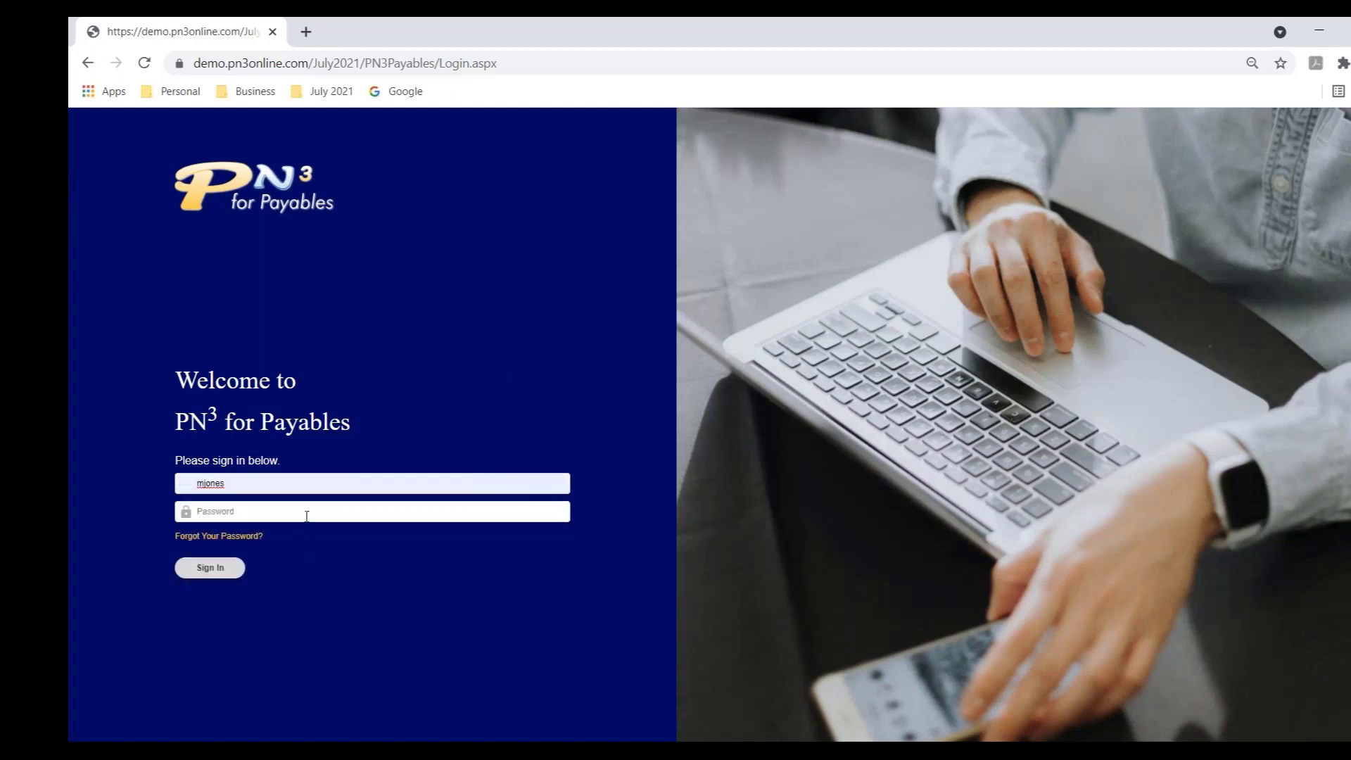
left_click(307, 513)
type("••••••")
key("Return")
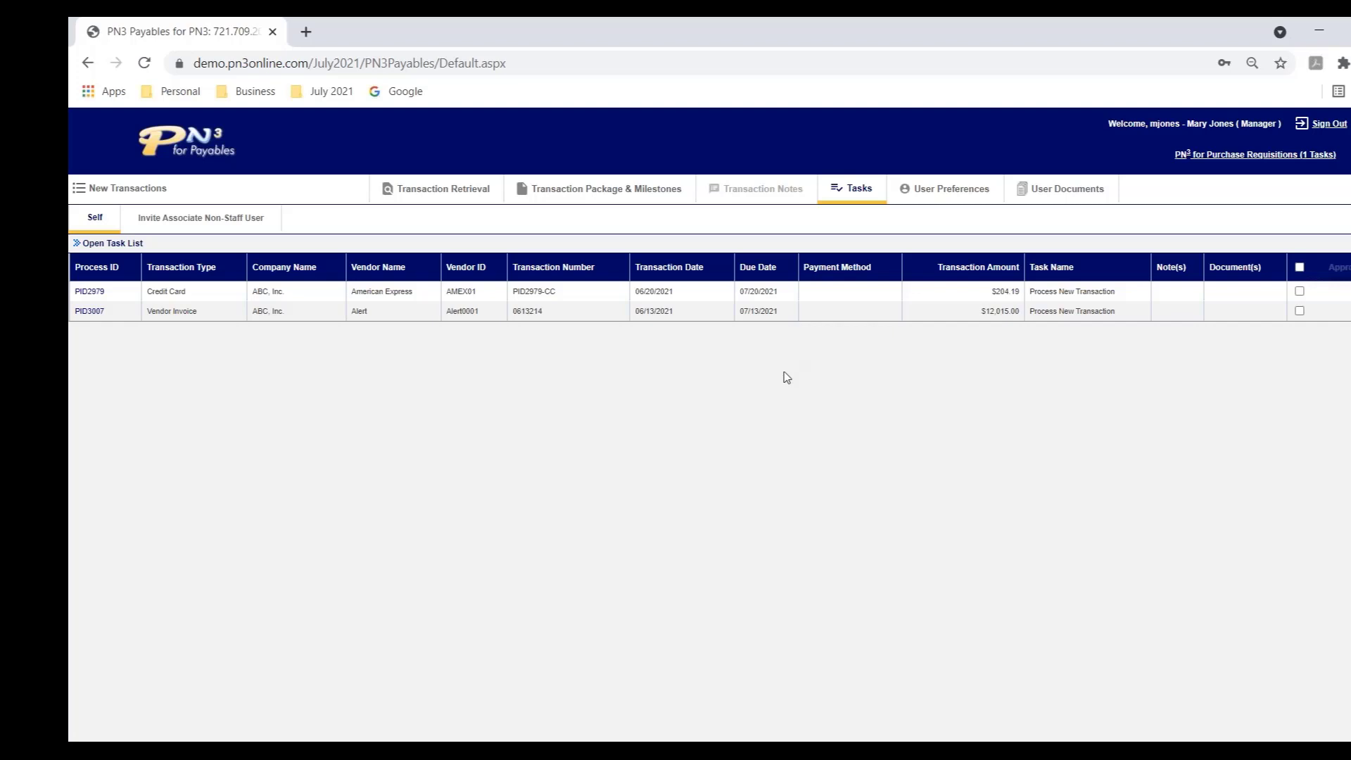
Open PID3007 and scroll through its package, invoice image and Approvals panel.
left_click(90, 312)
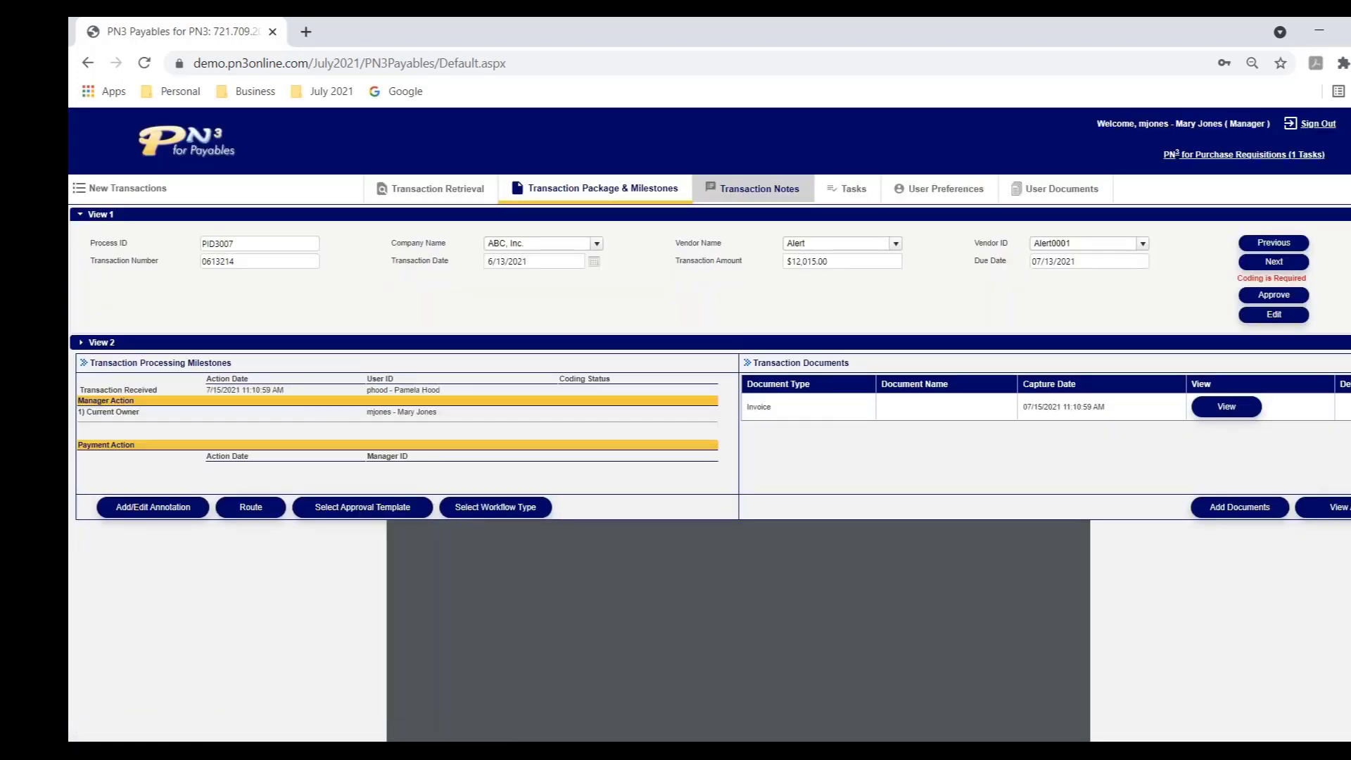
scroll(709, 422, "down", 1)
scroll(709, 422, "down", 5)
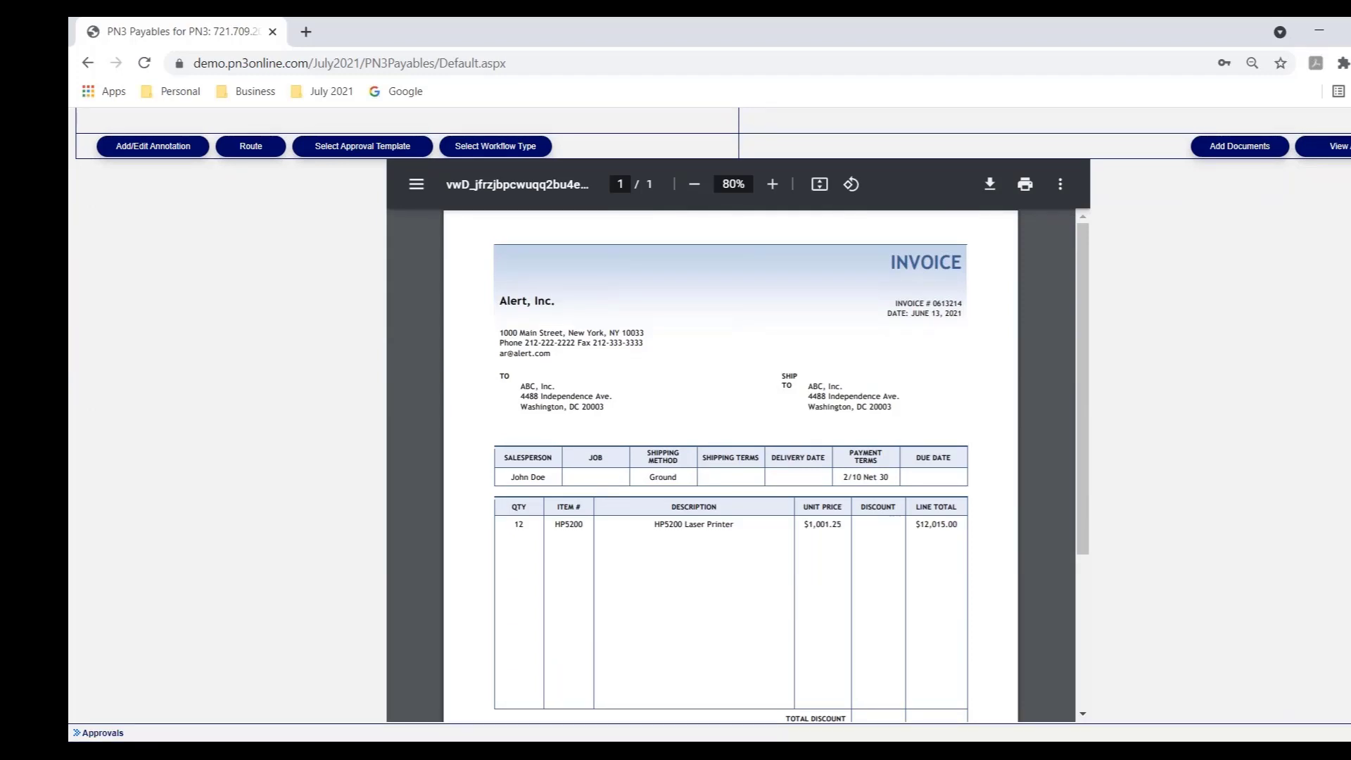
scroll(709, 424, "down", 2)
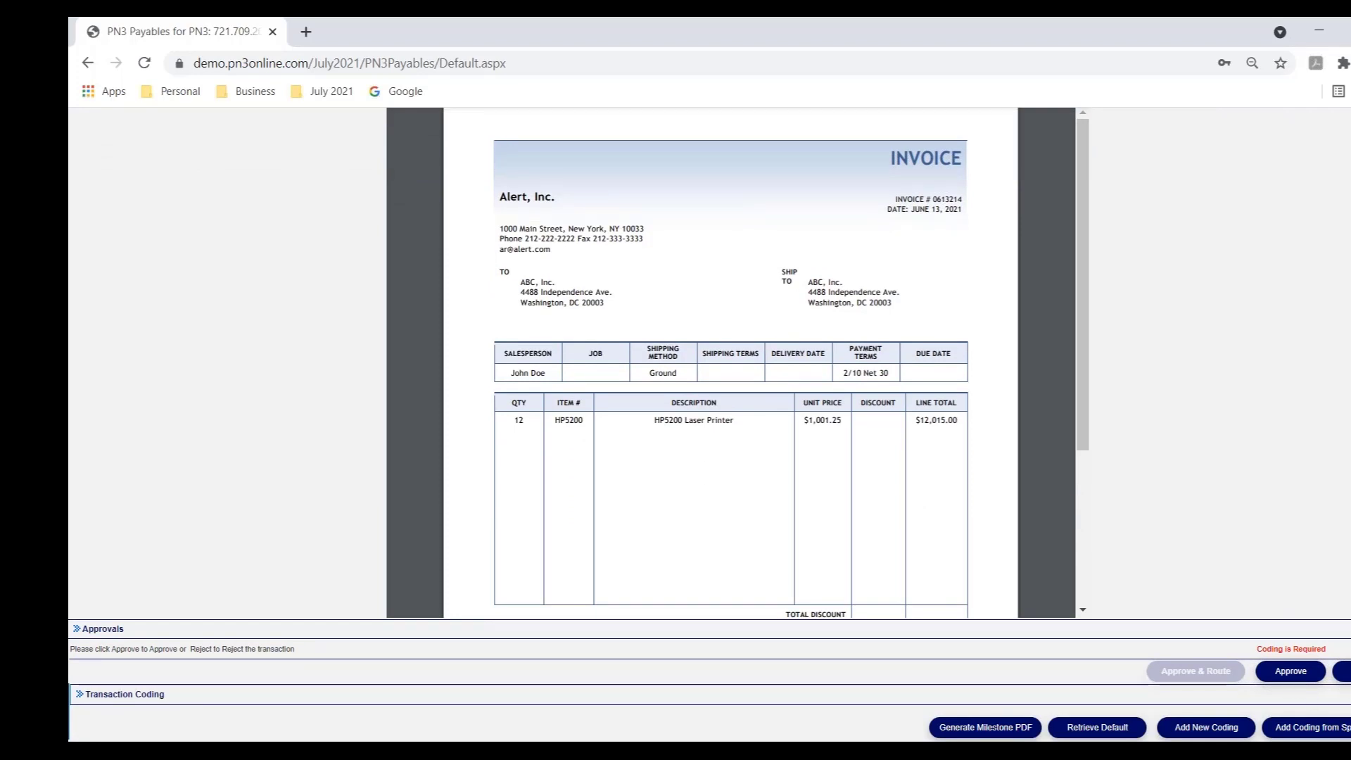
scroll(290, 399, "up", 8)
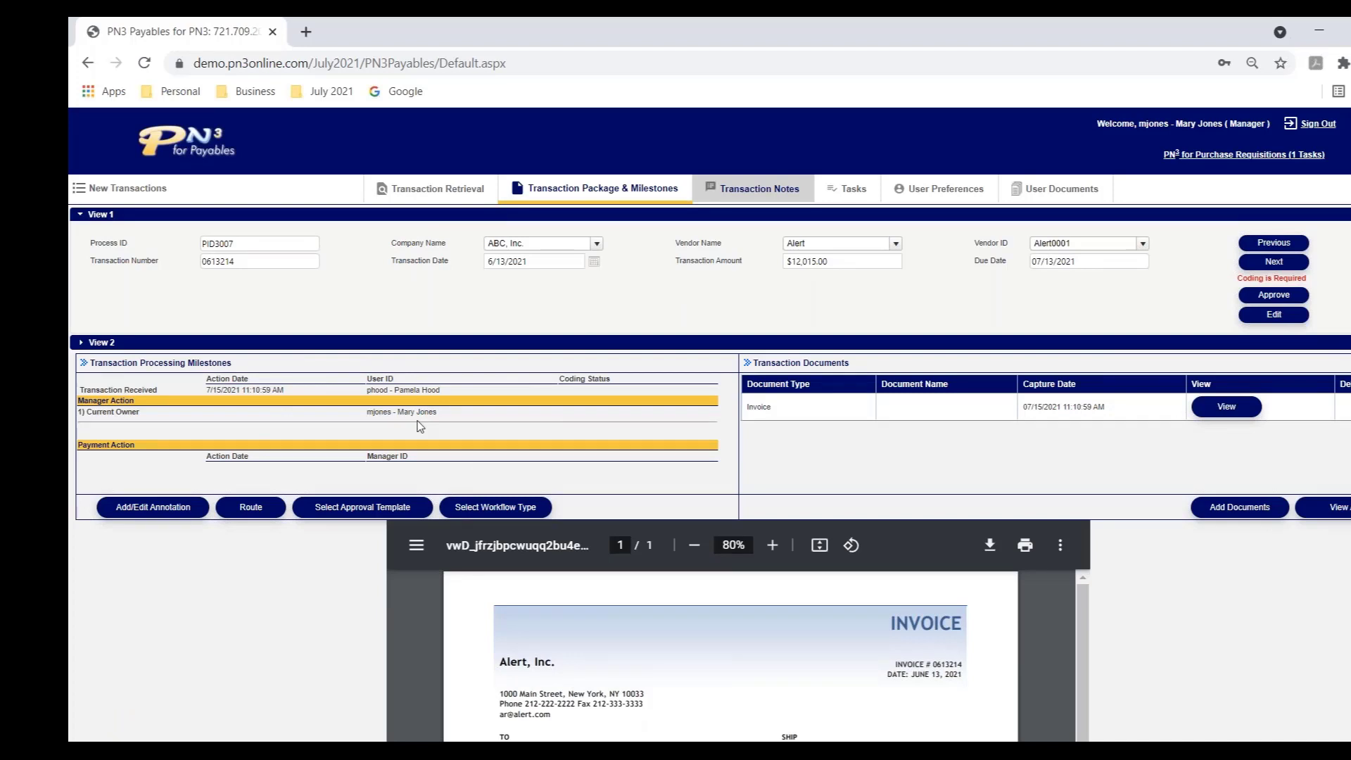
scroll(1258, 439, "down", 2)
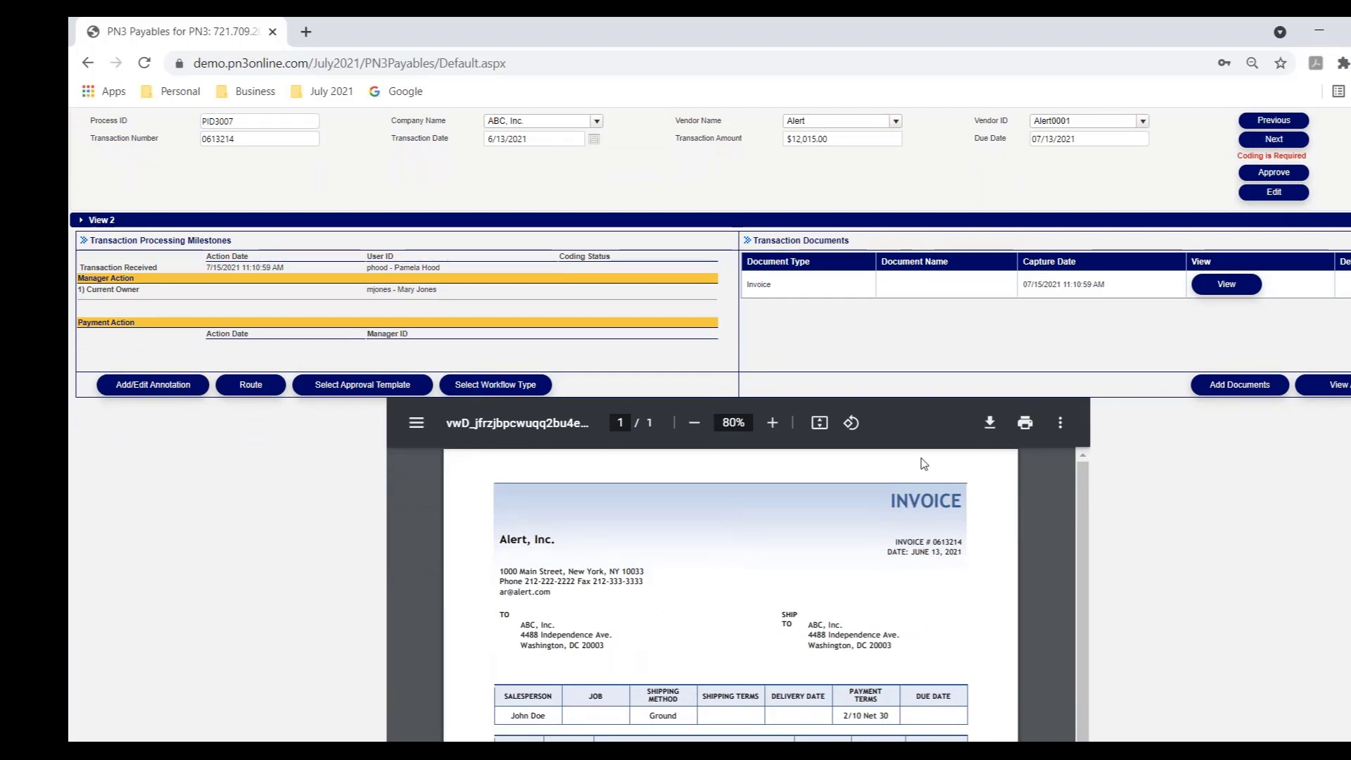
left_click(253, 385)
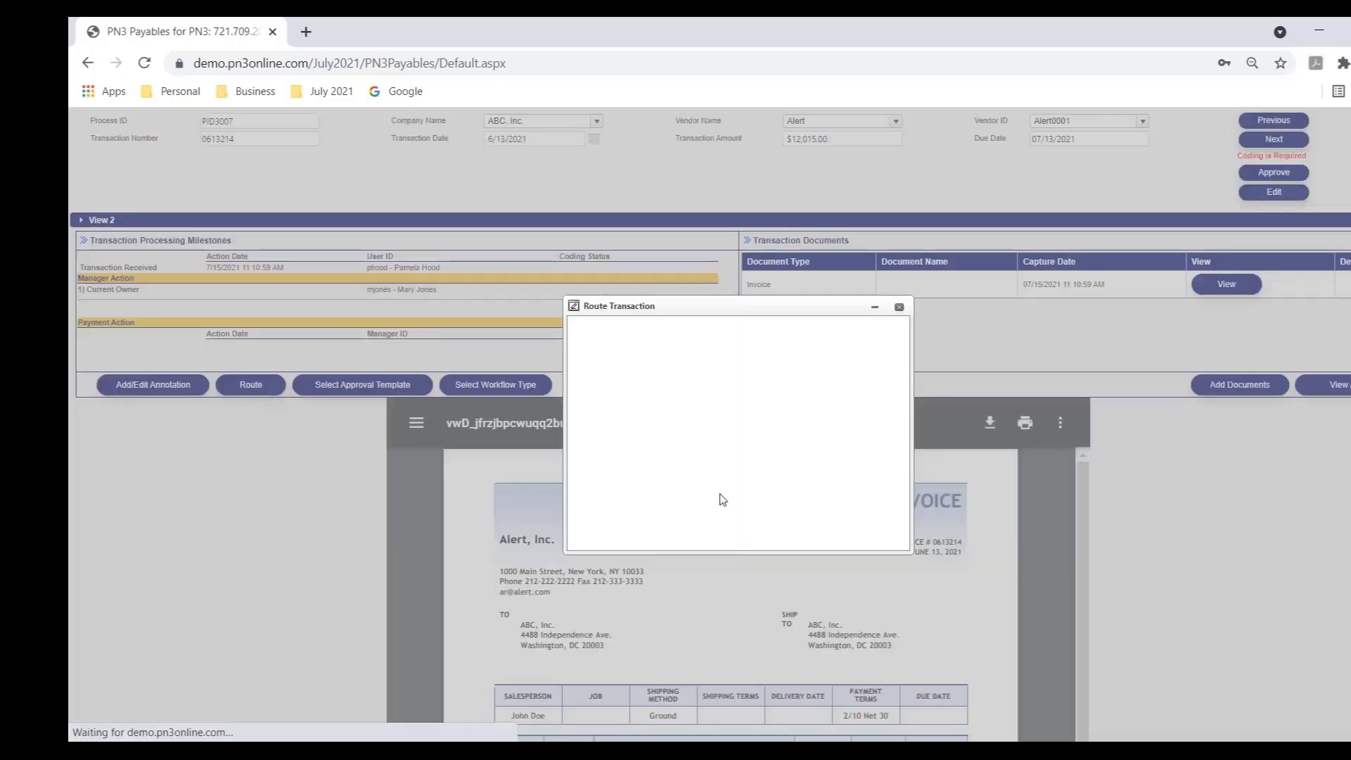
left_click(709, 442)
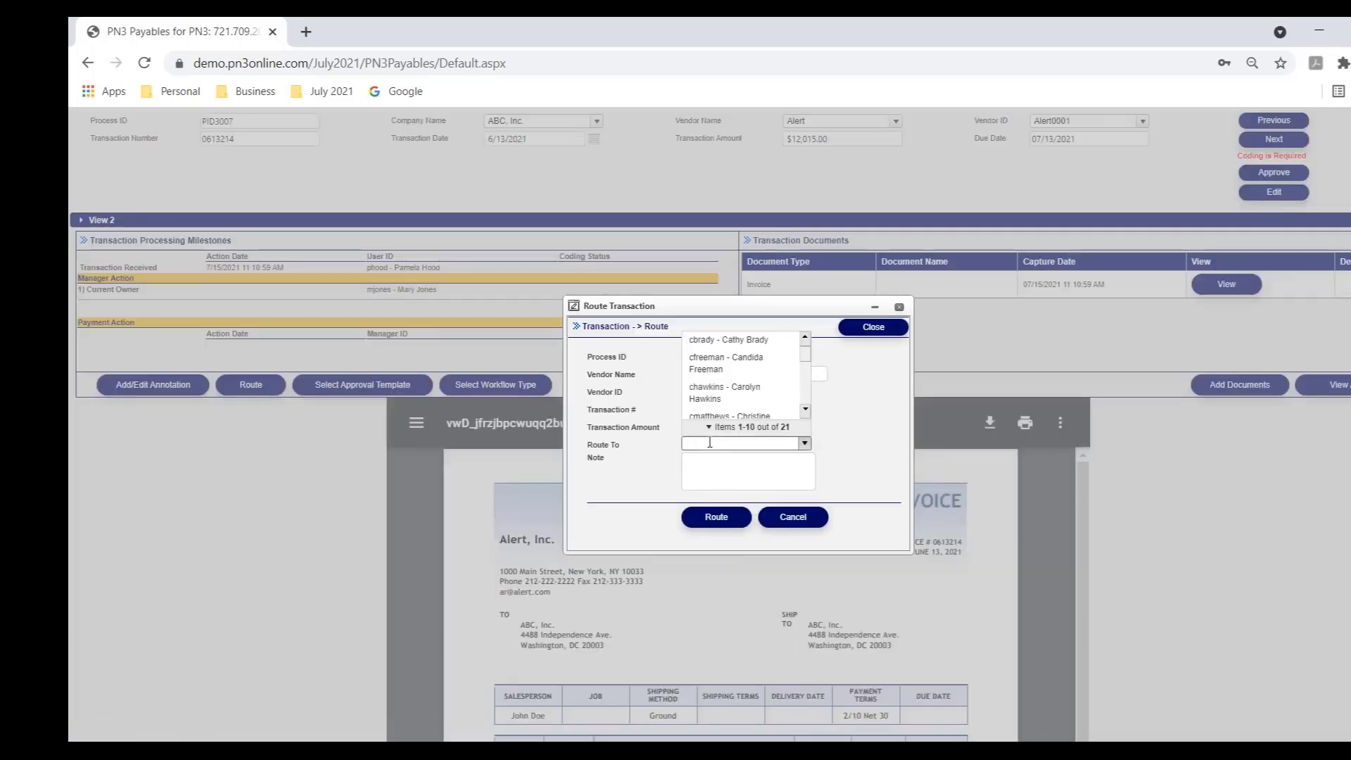
type("phood")
key("Down")
key("Return")
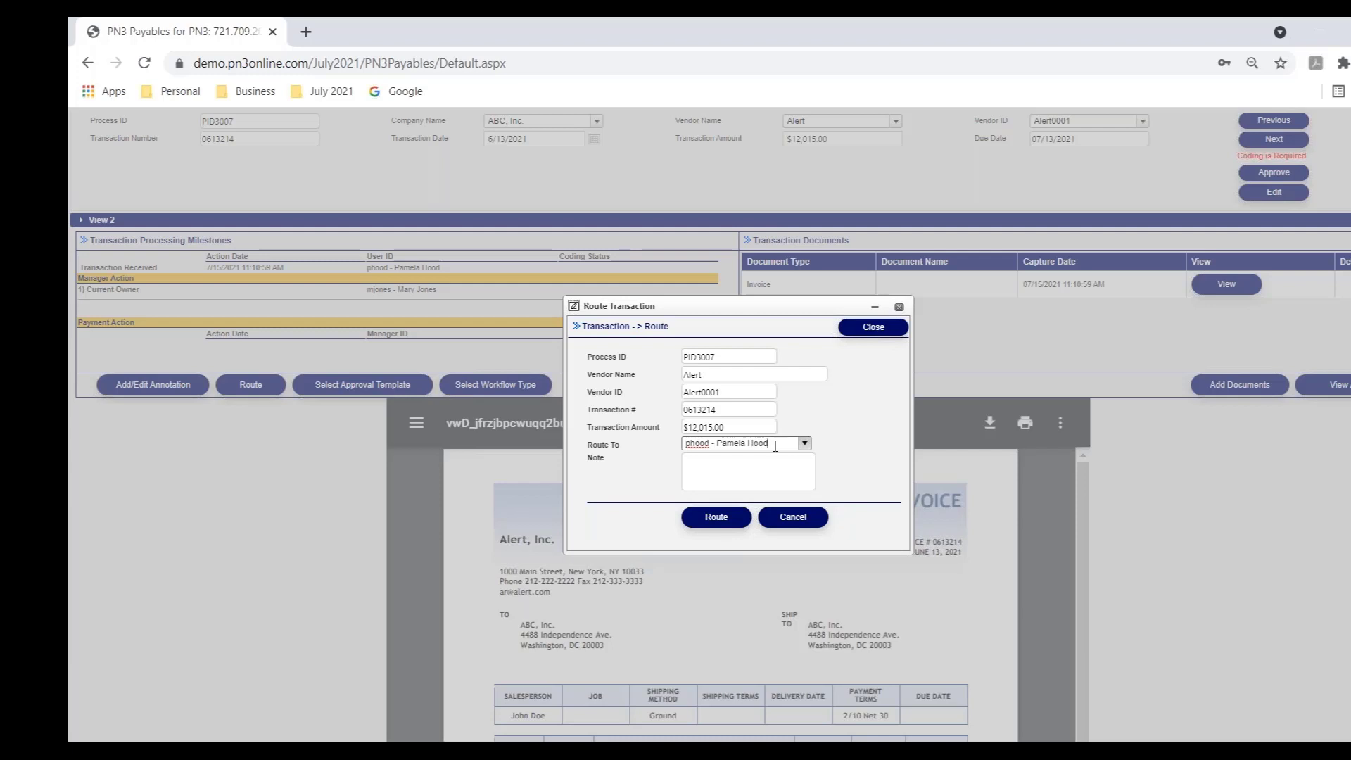
left_click(793, 517)
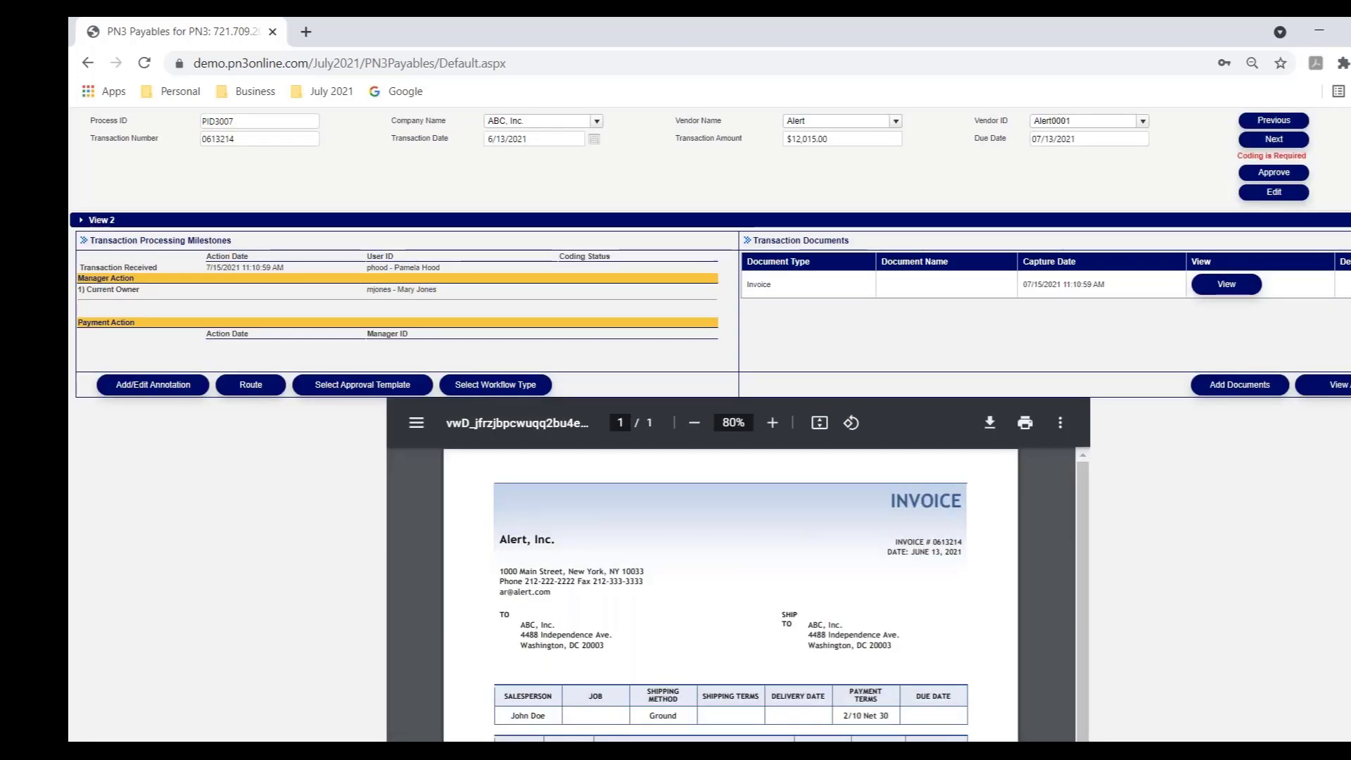
scroll(704, 422, "down", 5)
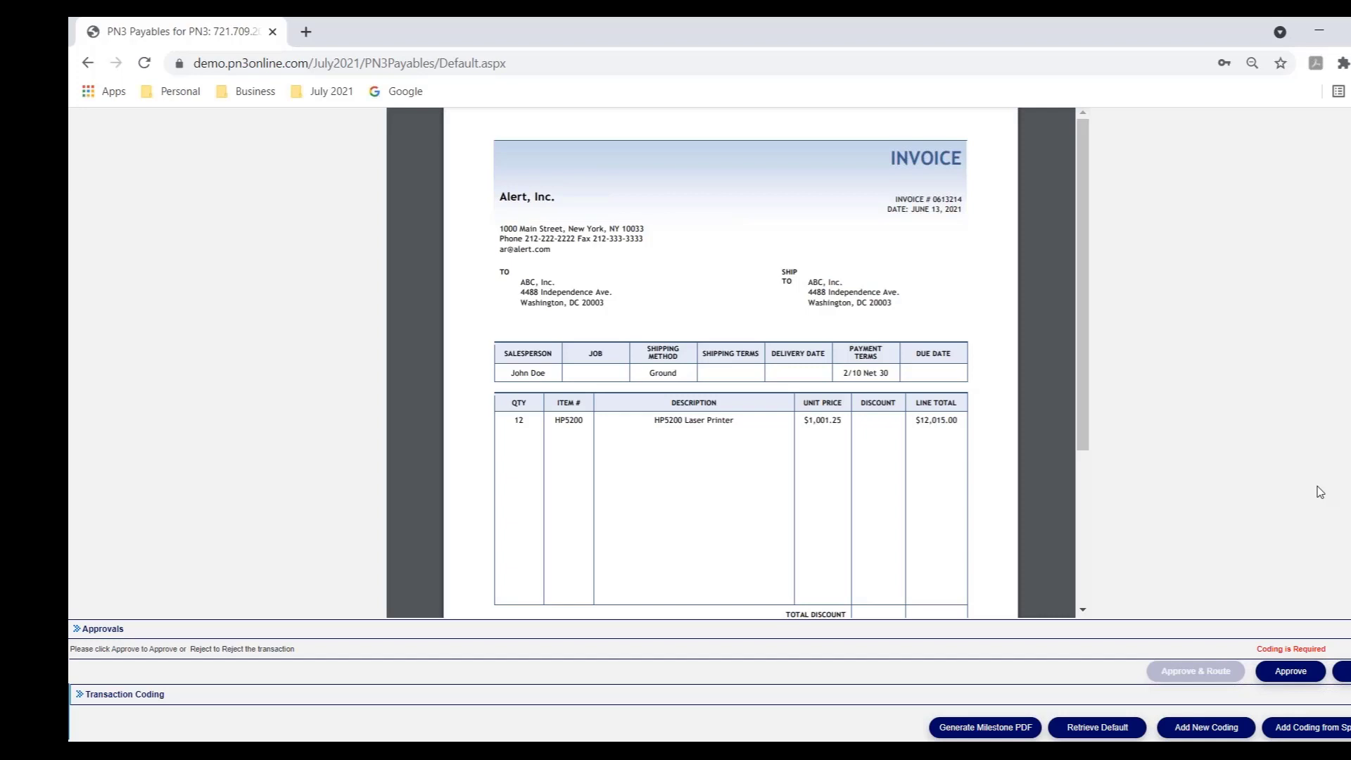
left_click(1329, 736)
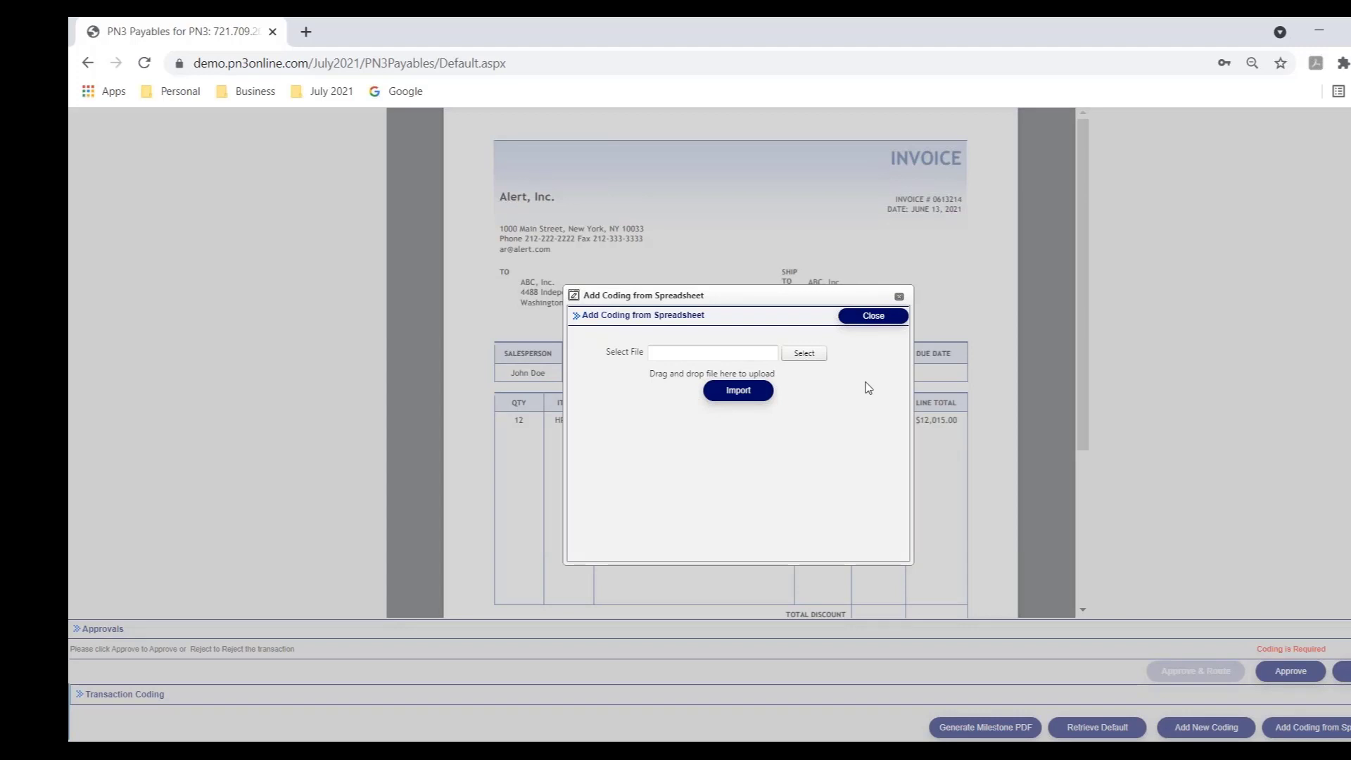
left_click(884, 325)
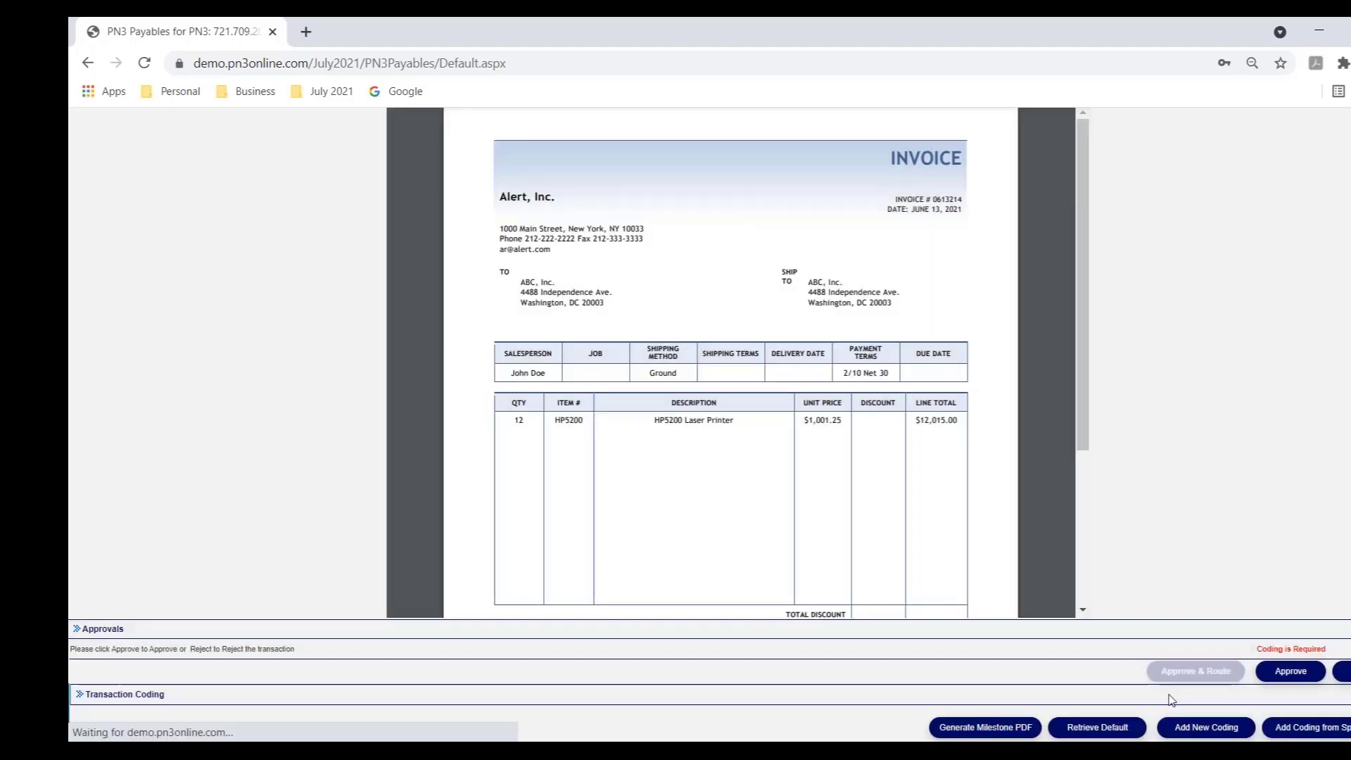
left_click(1204, 726)
scroll(1289, 473, "down", 1)
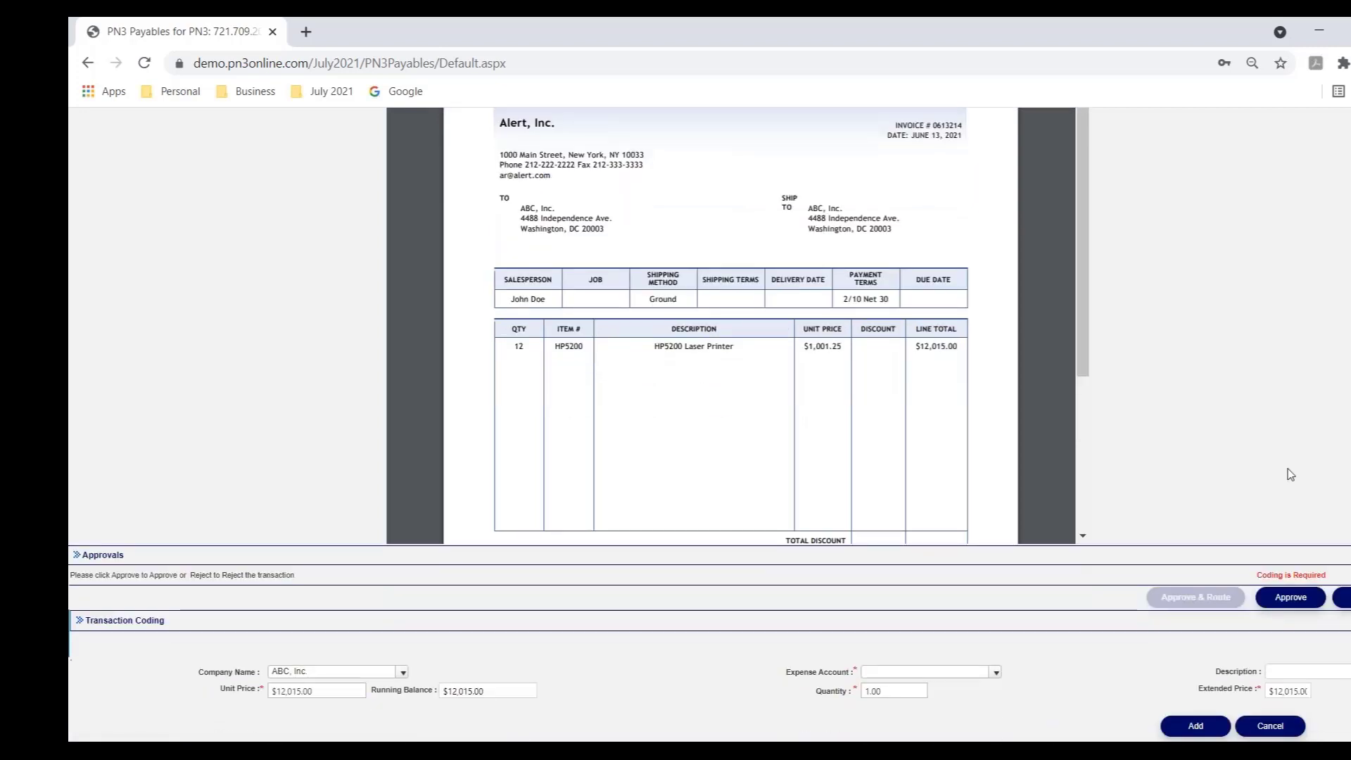
left_click(995, 672)
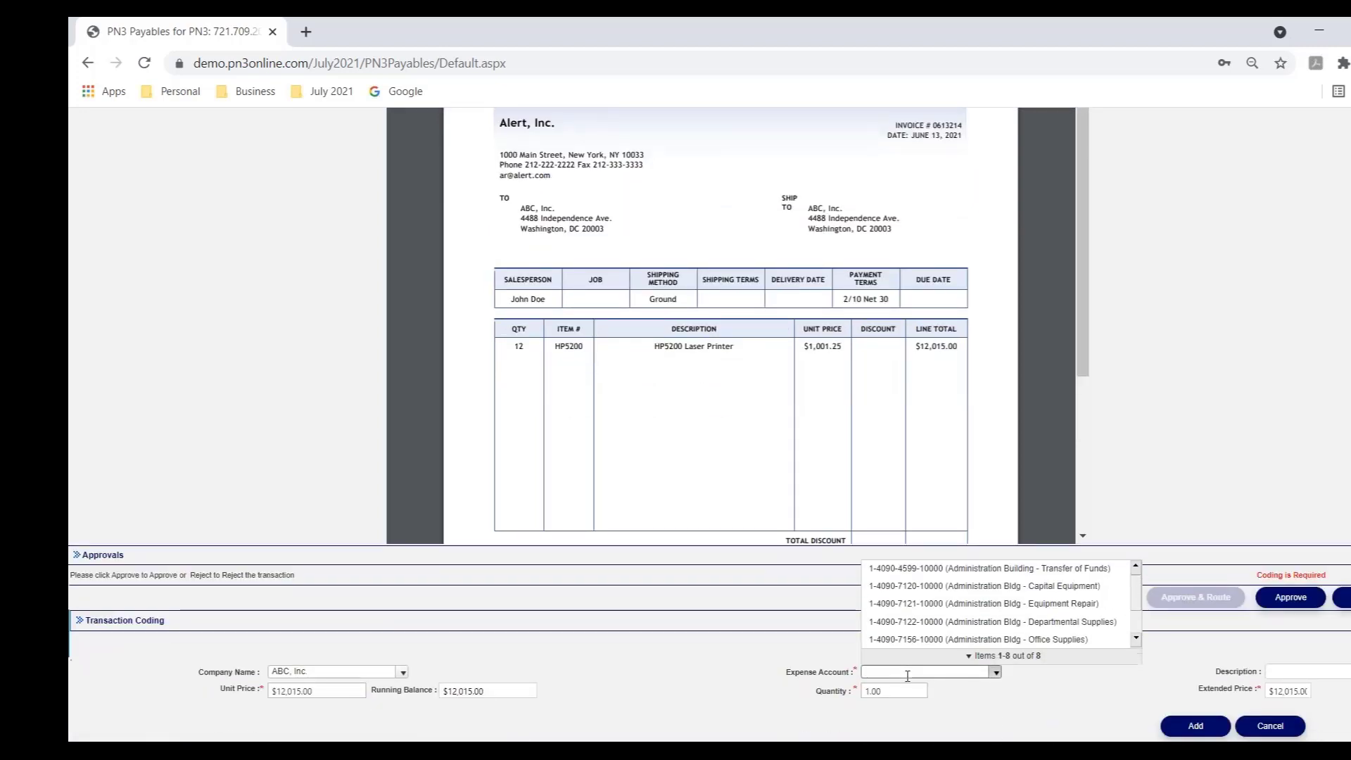
left_click(907, 675)
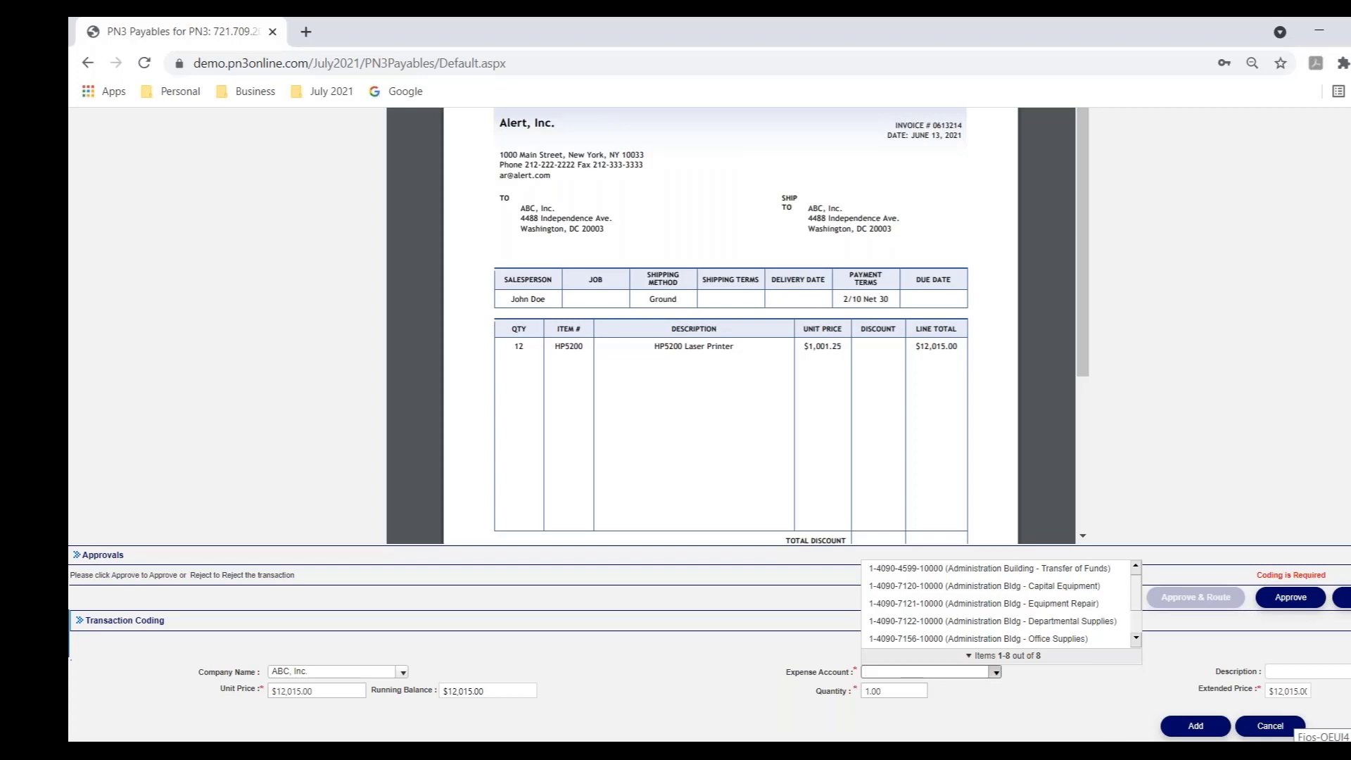
key("ctrl+v")
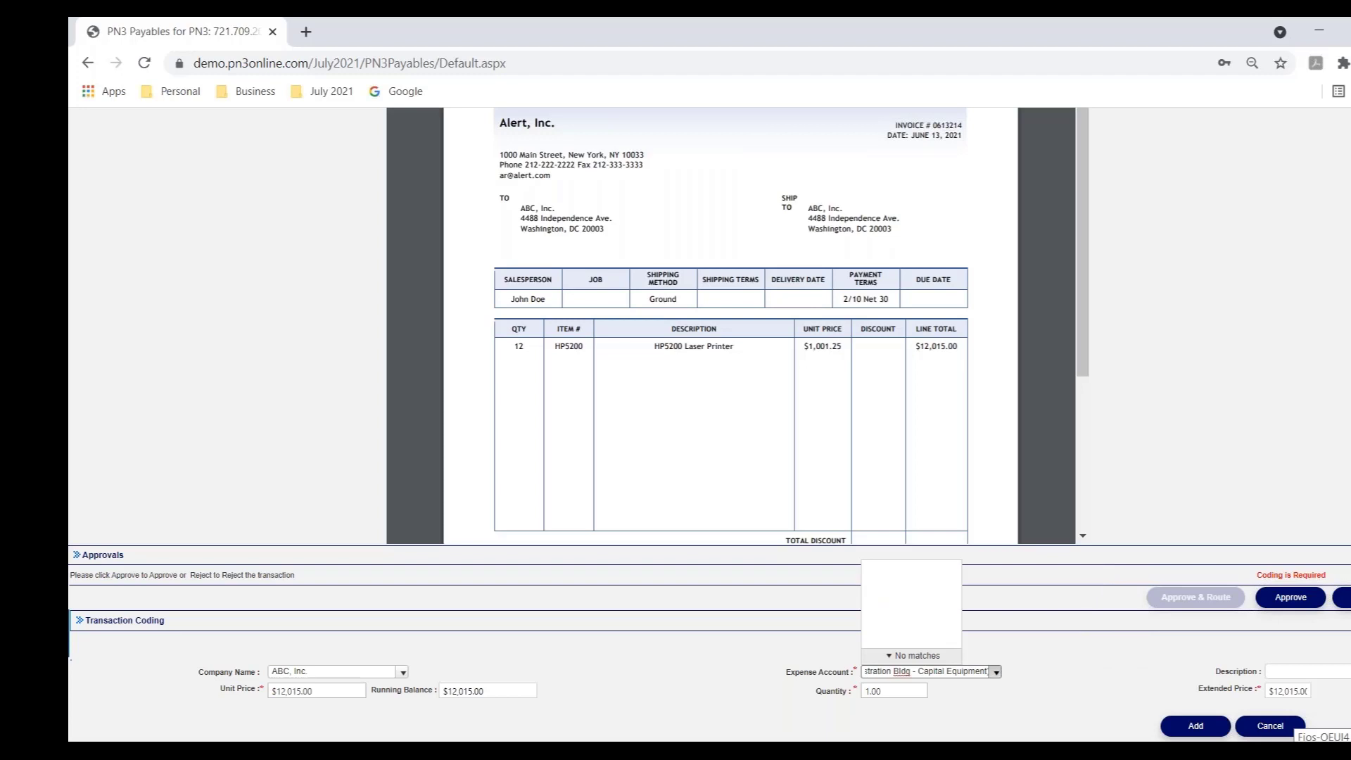
key("BackSpace")
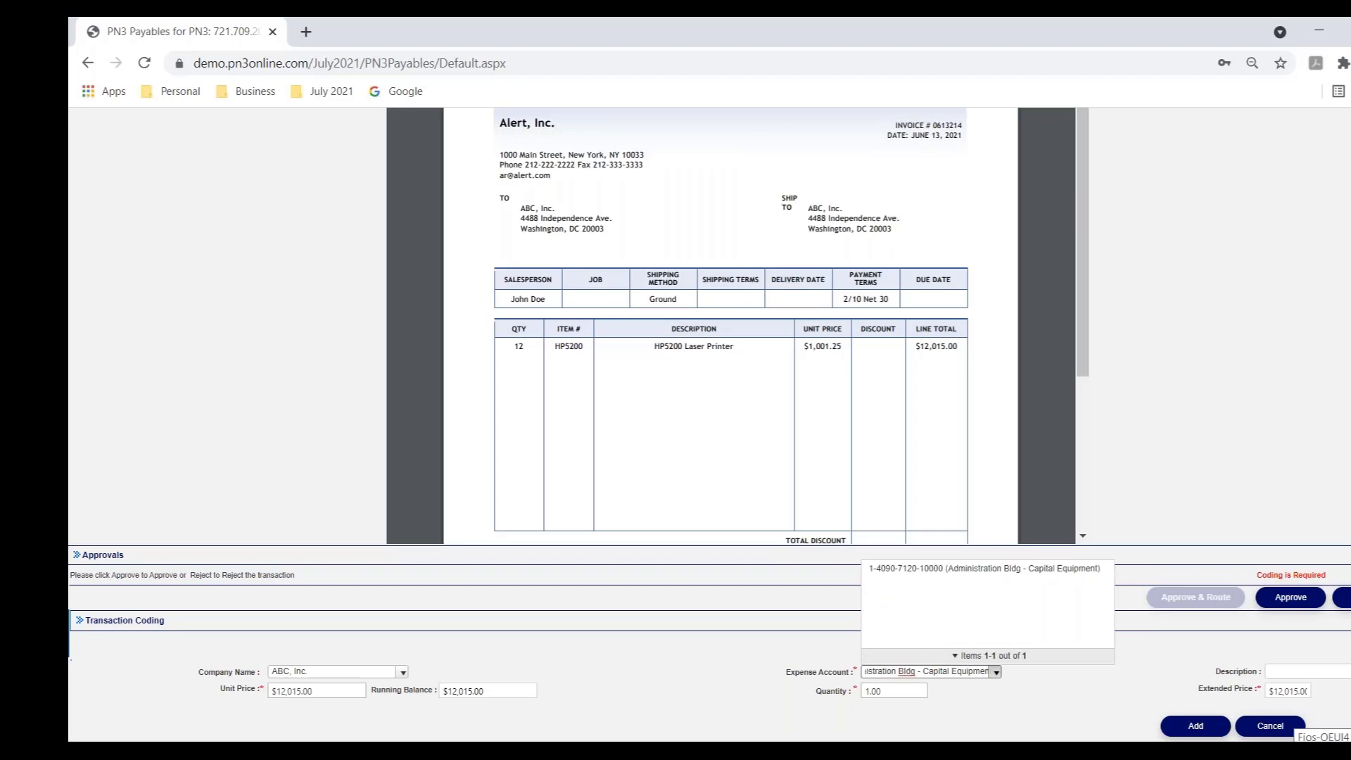
left_click(1282, 731)
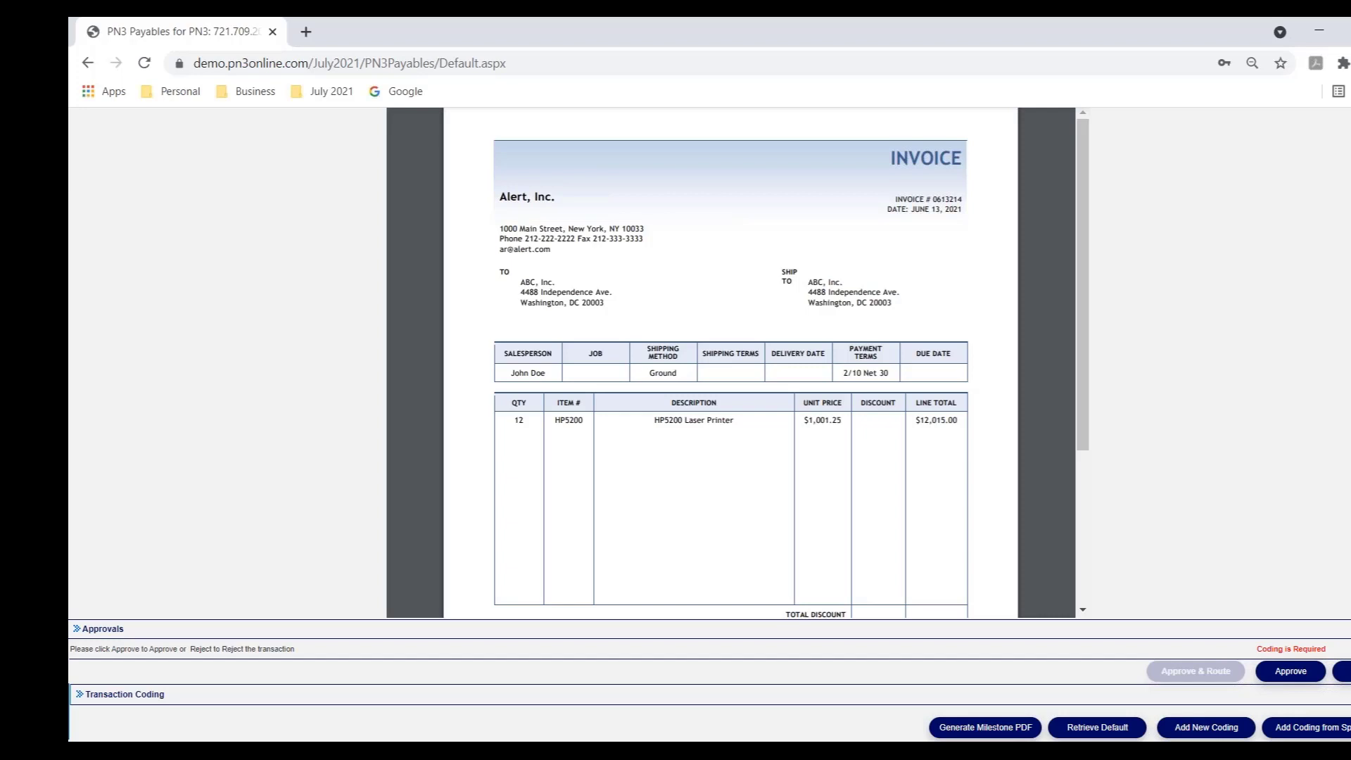
Load the default four-account coding totalling $12,015.00 and show the accounts' budget info.
left_click(1093, 736)
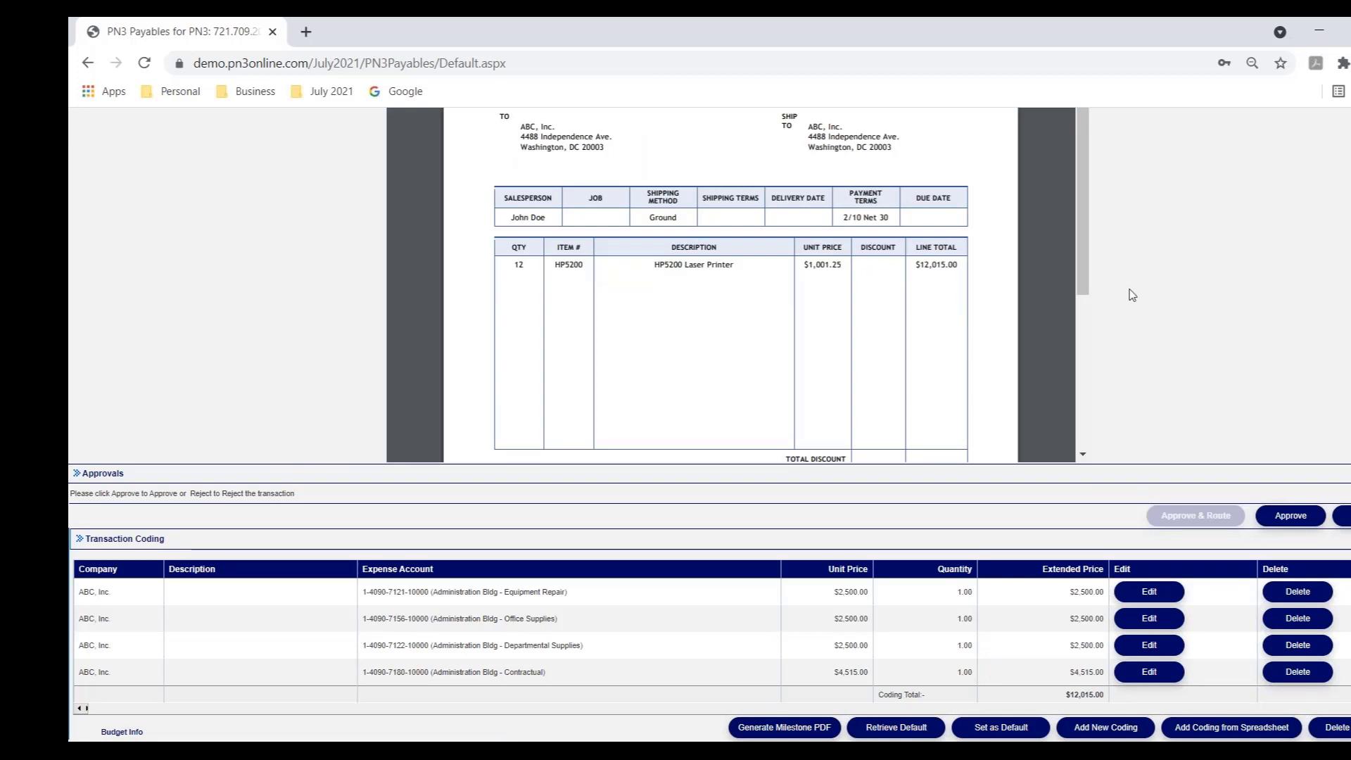
left_click(123, 732)
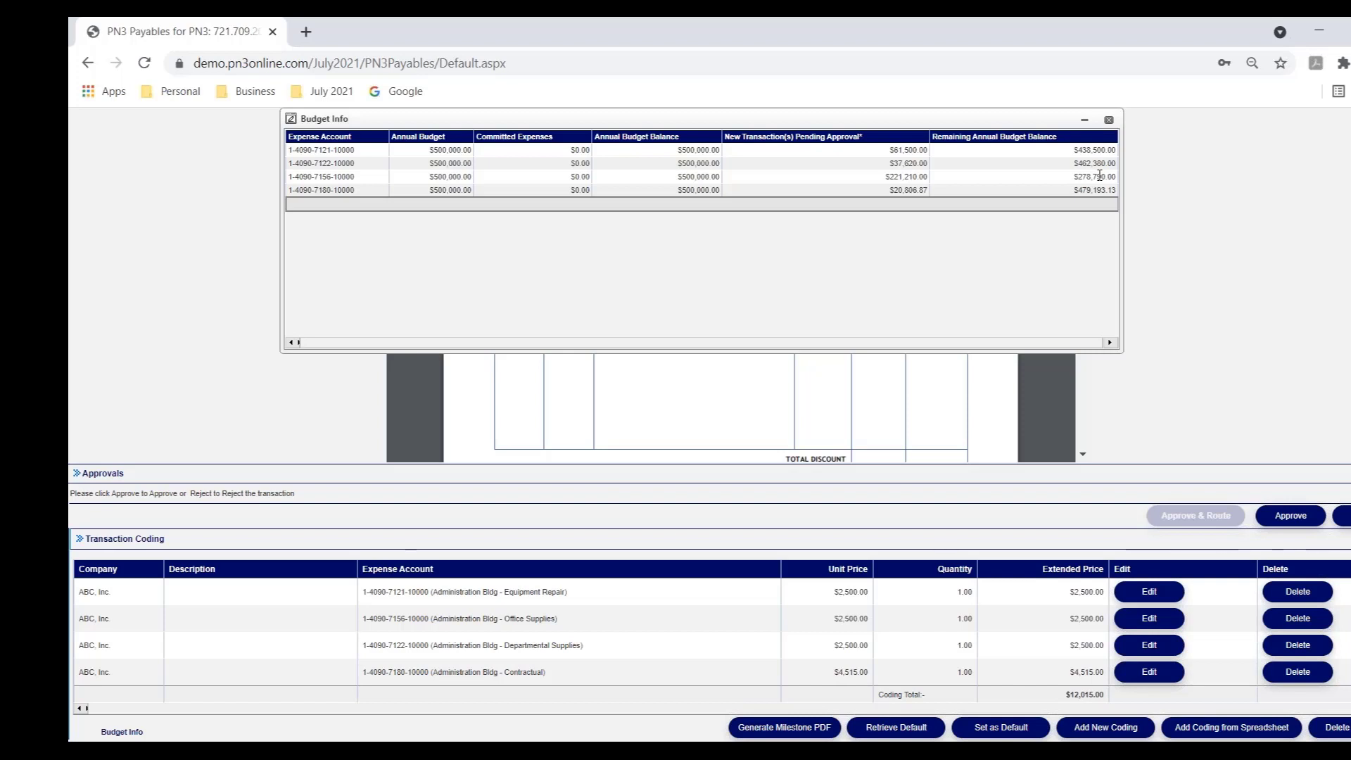
Close the budget summary, approve PID3007, and scroll to the PID2979 credit card charges.
left_click(1109, 121)
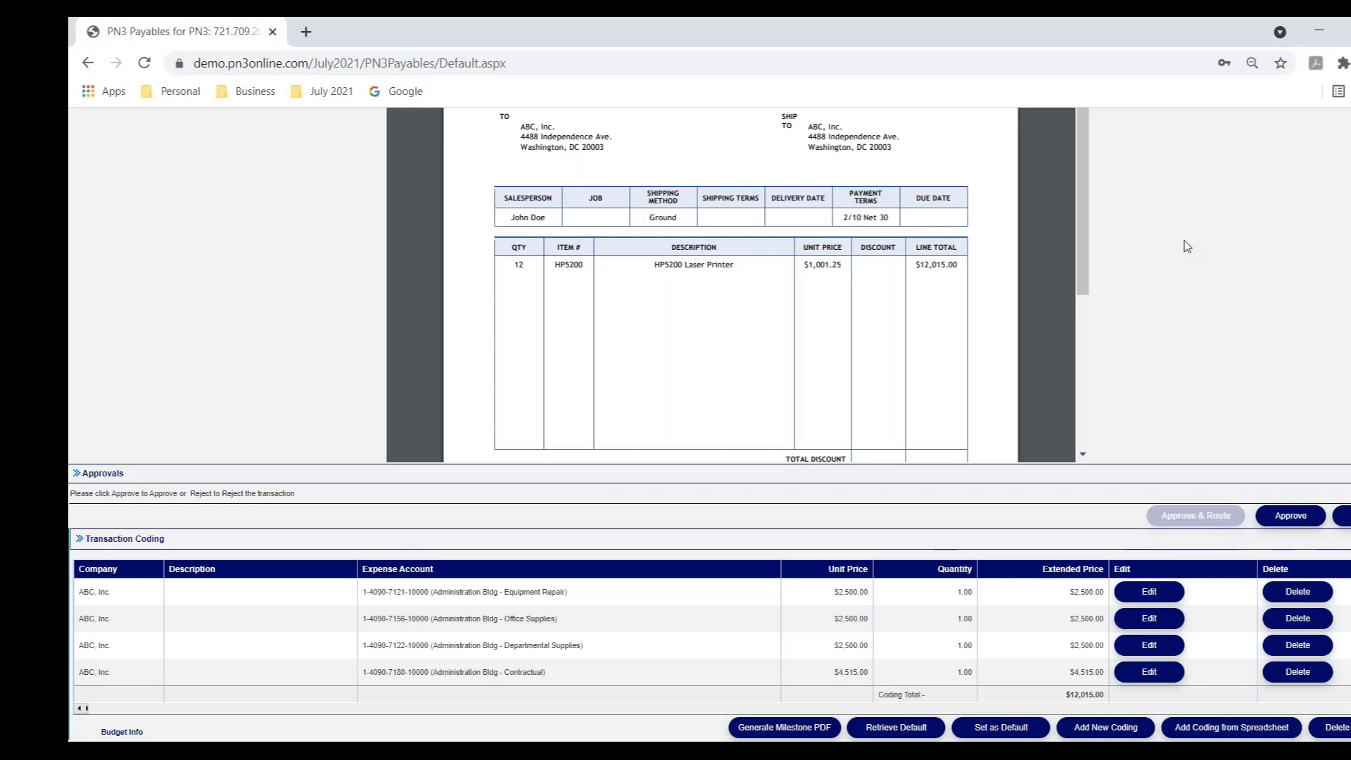
left_click(1292, 516)
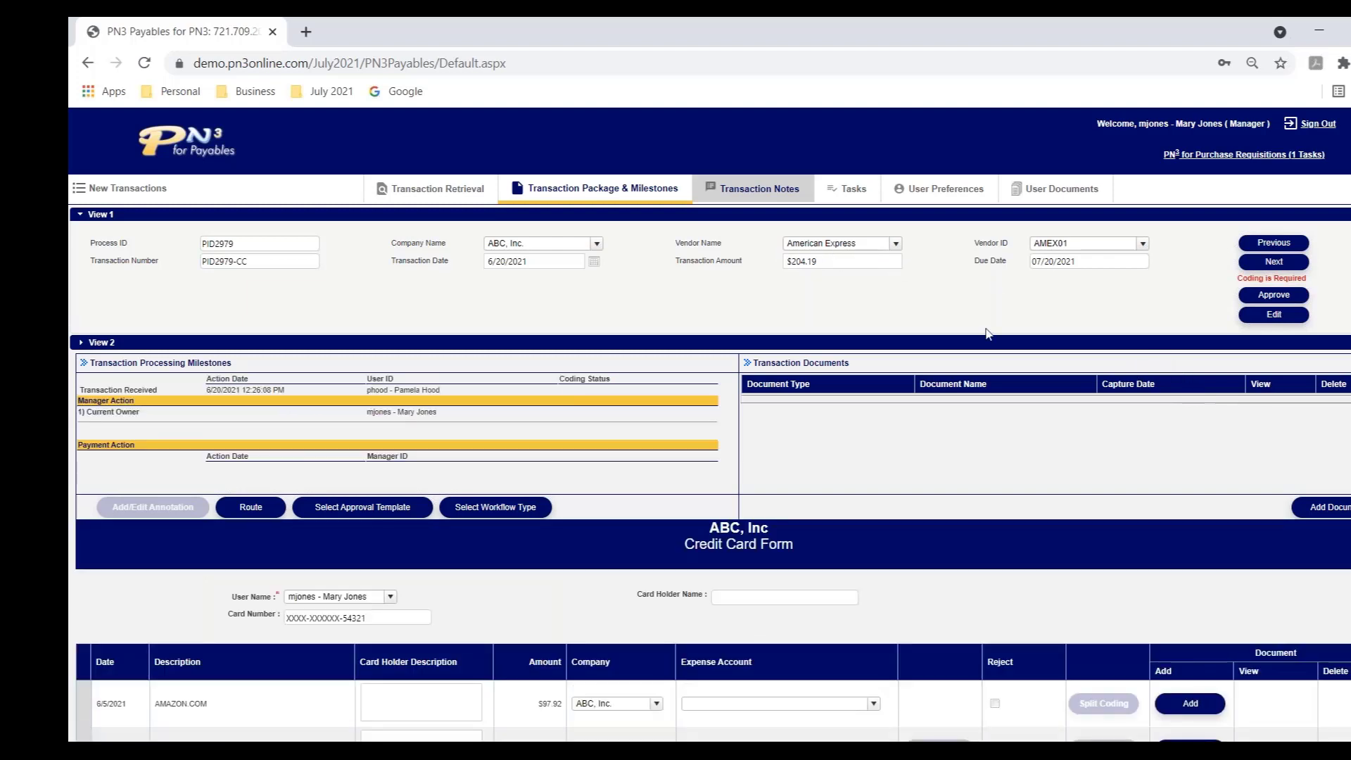
scroll(217, 377, "down", 5)
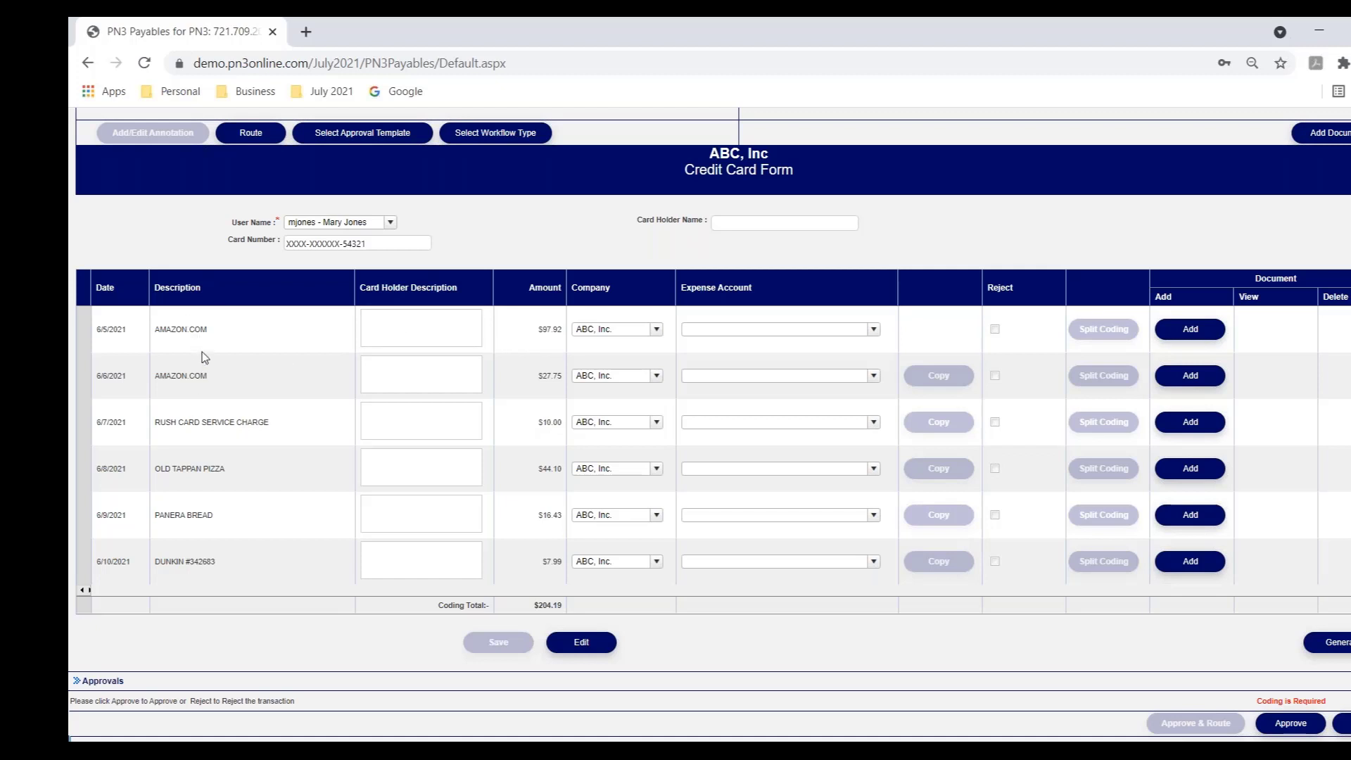
left_click(553, 639)
left_click(415, 334)
type("Office")
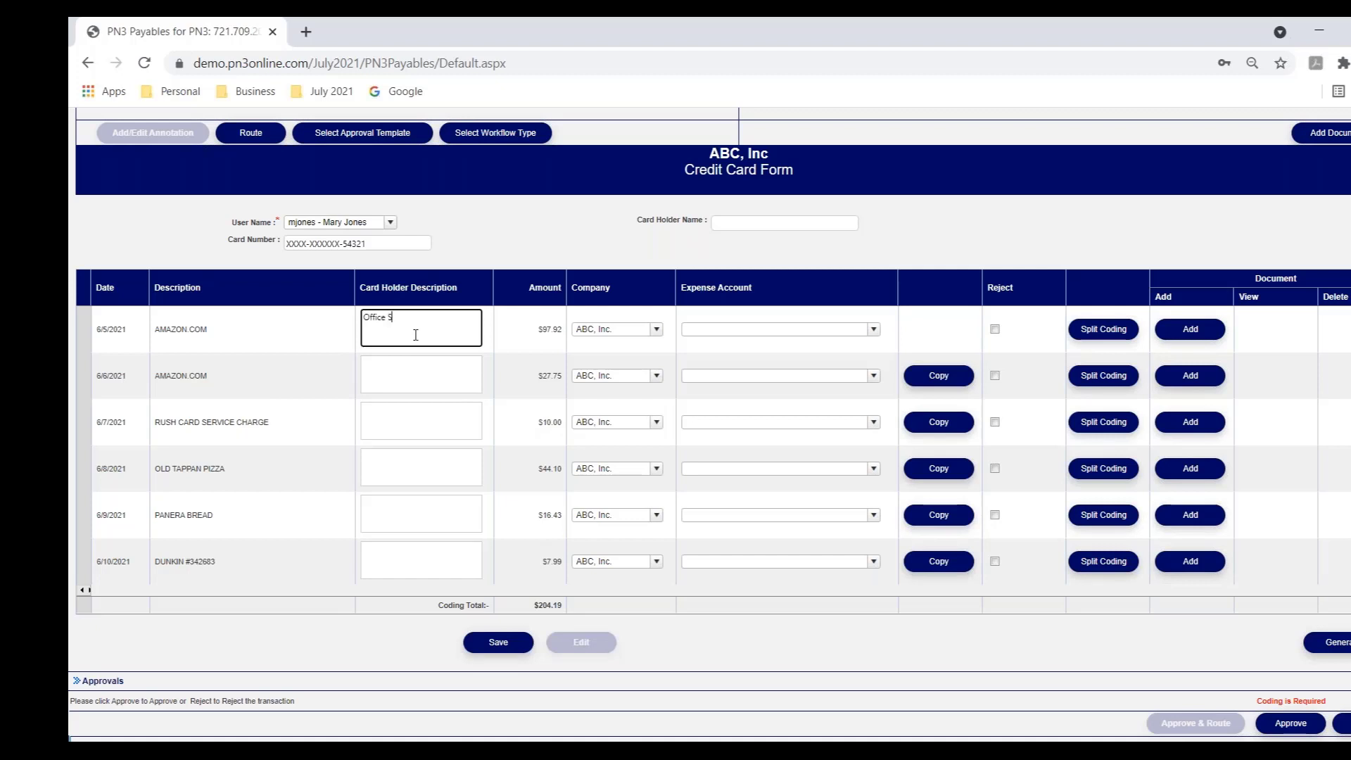
type(" Supplies")
left_click(831, 330)
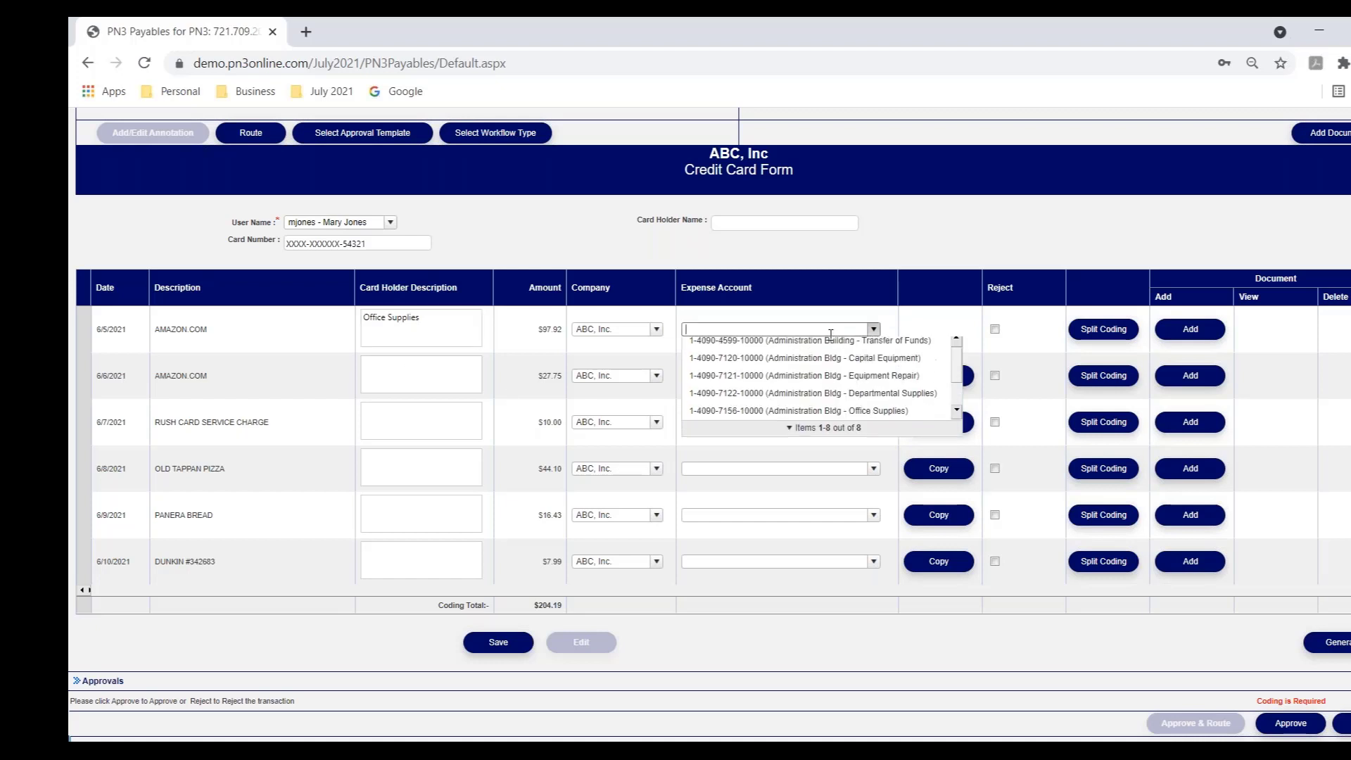
left_click(875, 416)
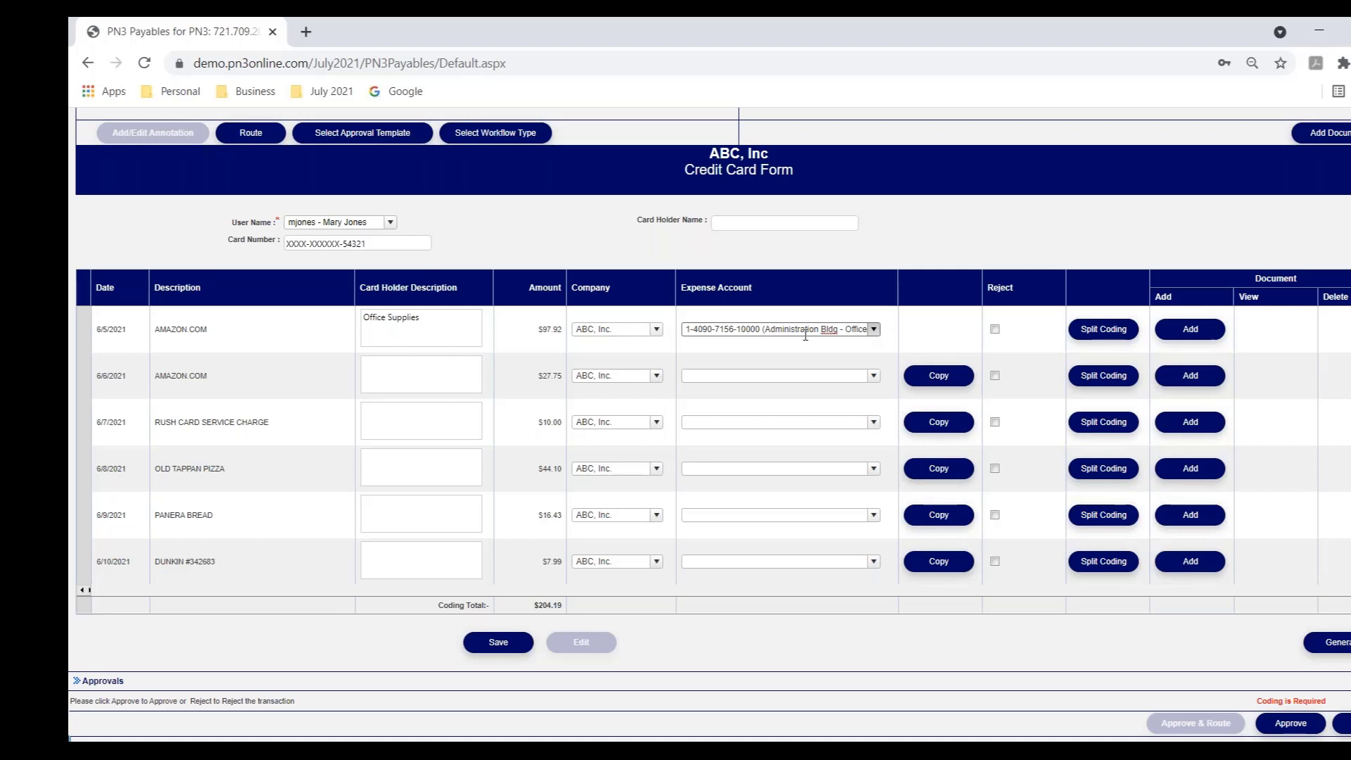
left_click(1196, 333)
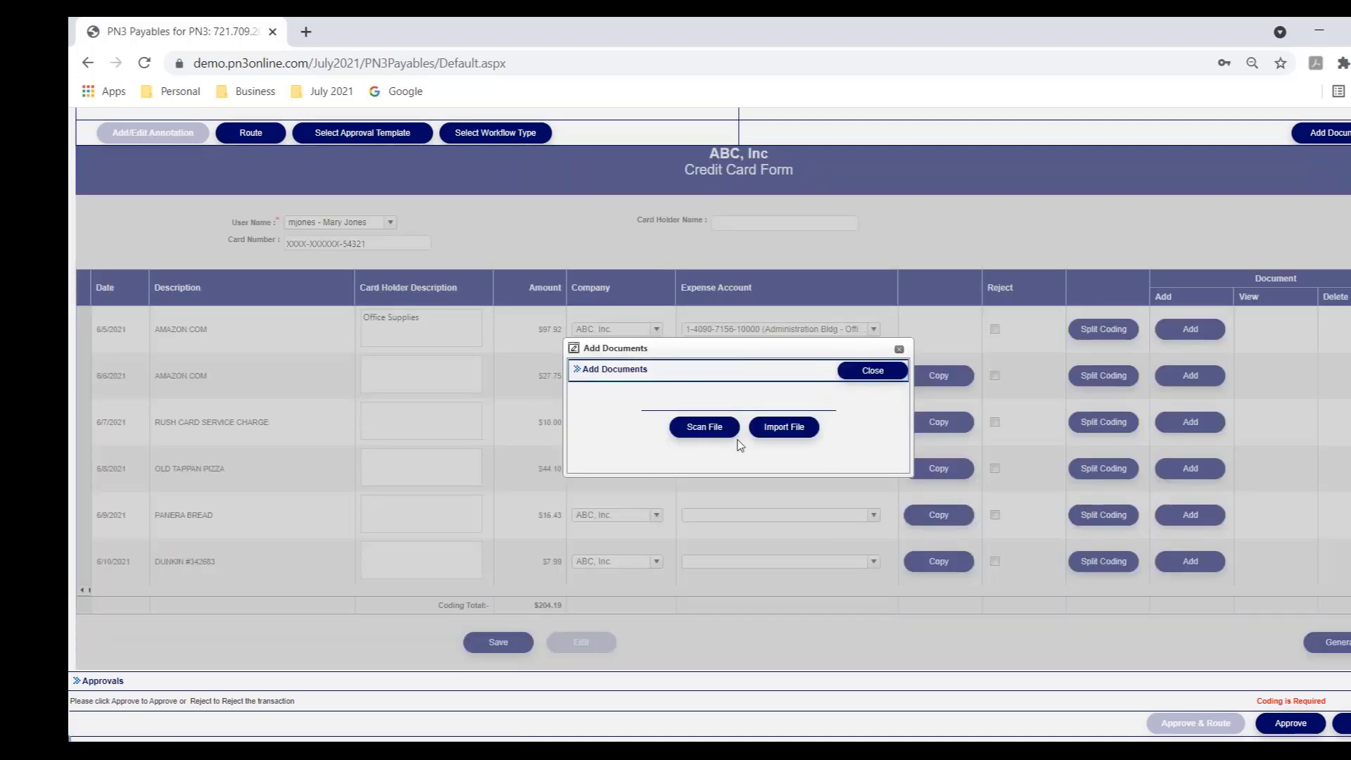
left_click(798, 429)
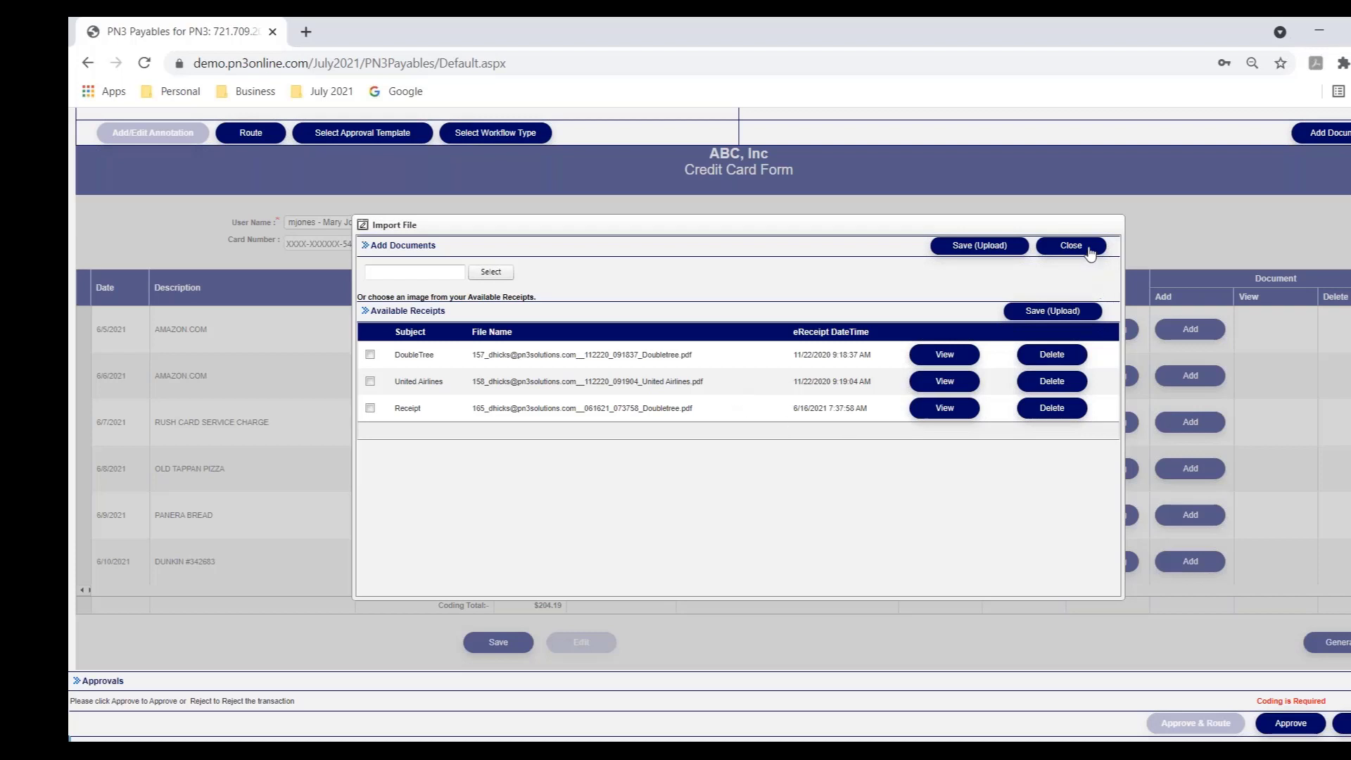
left_click(1090, 253)
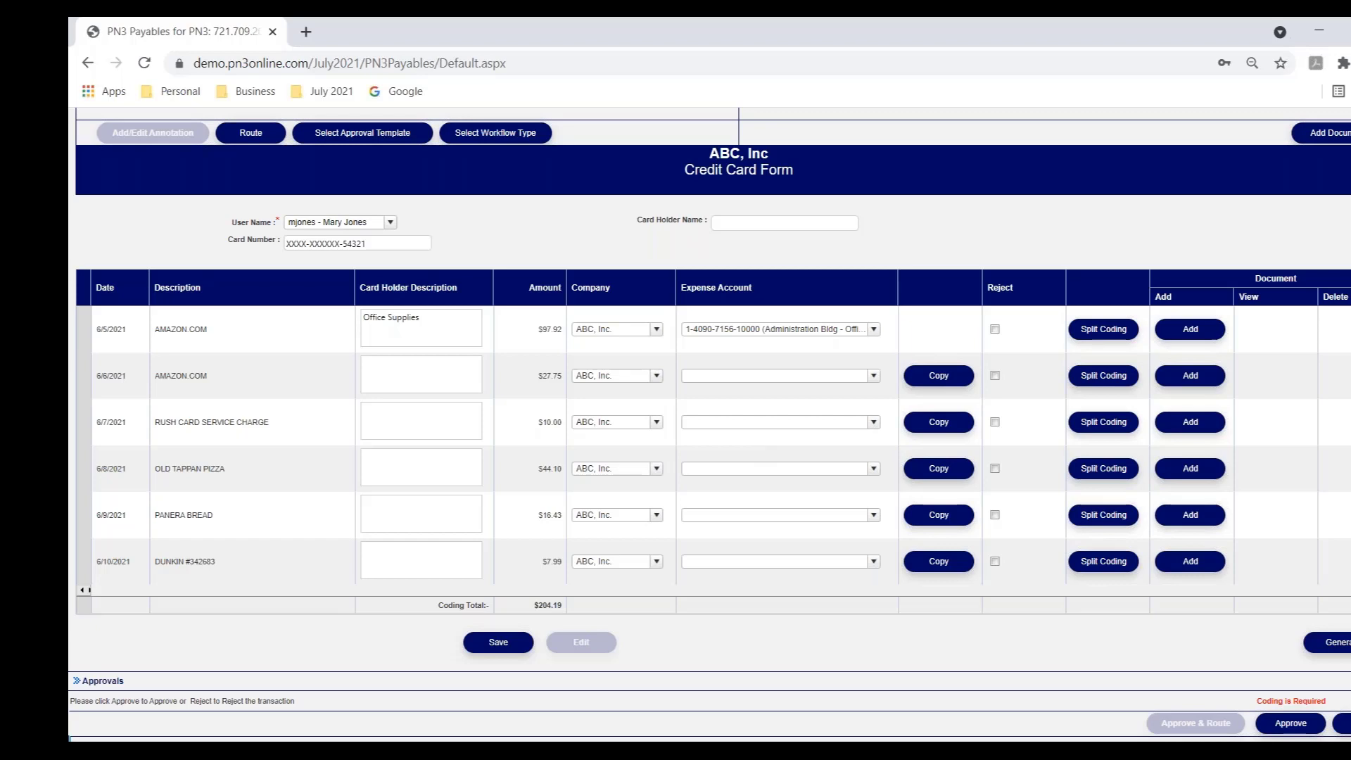
Sign out of the current session, confirm leaving, and return to the login page.
scroll(709, 429, "up", 5)
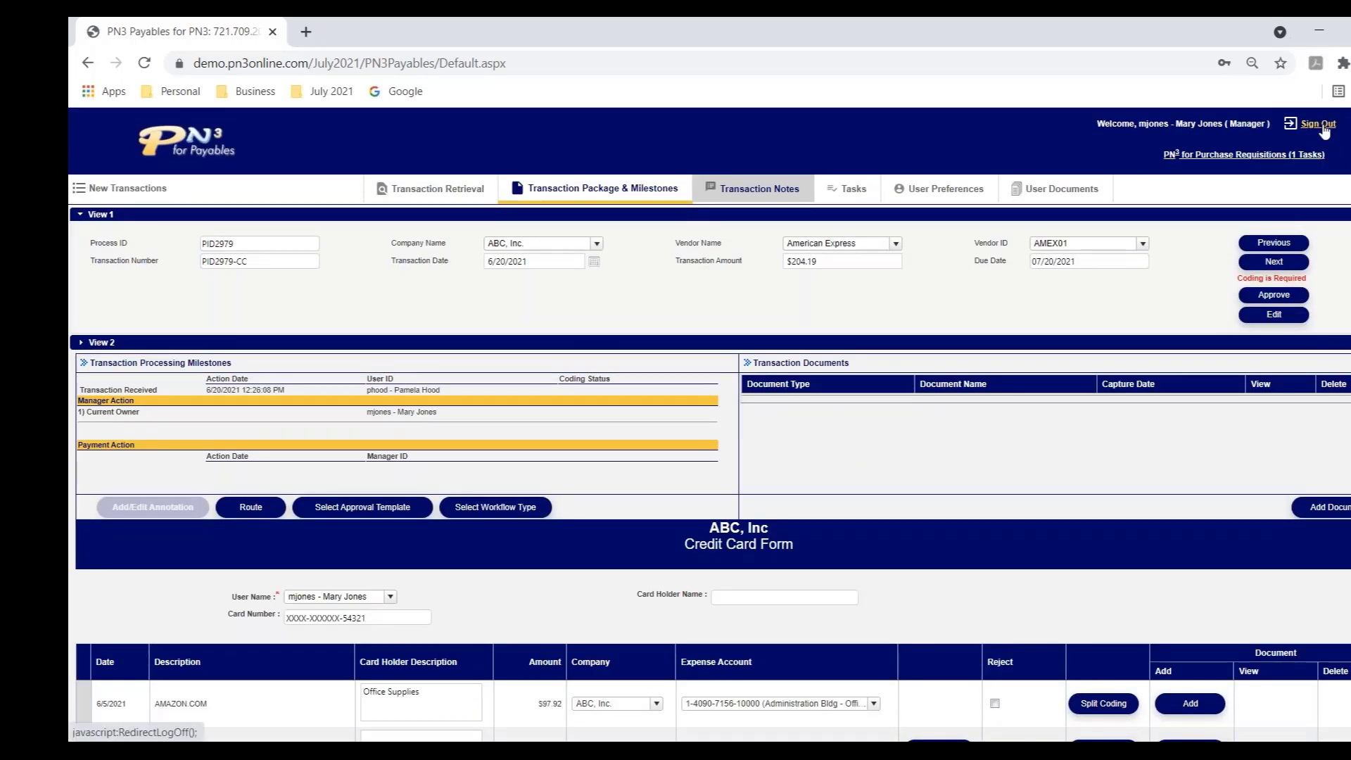
left_click(1319, 124)
left_click(827, 160)
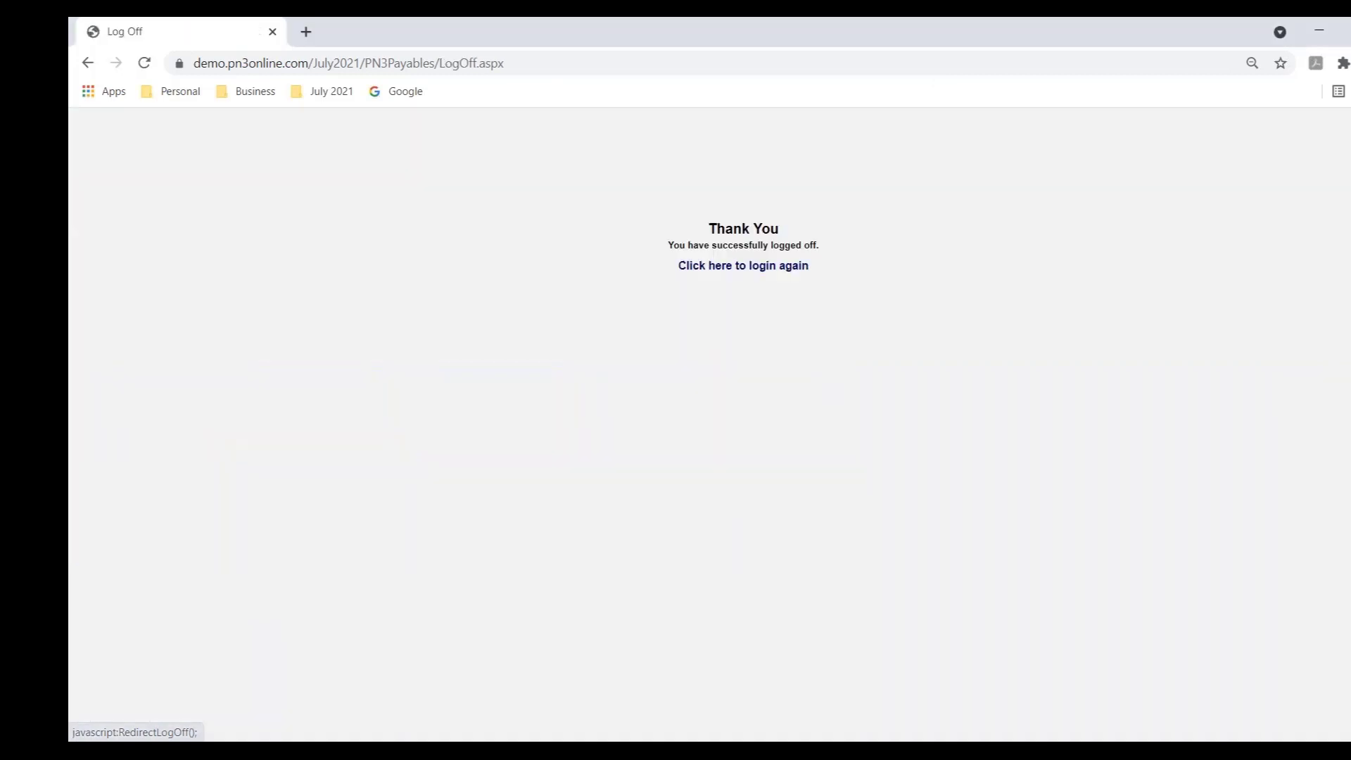
left_click(767, 268)
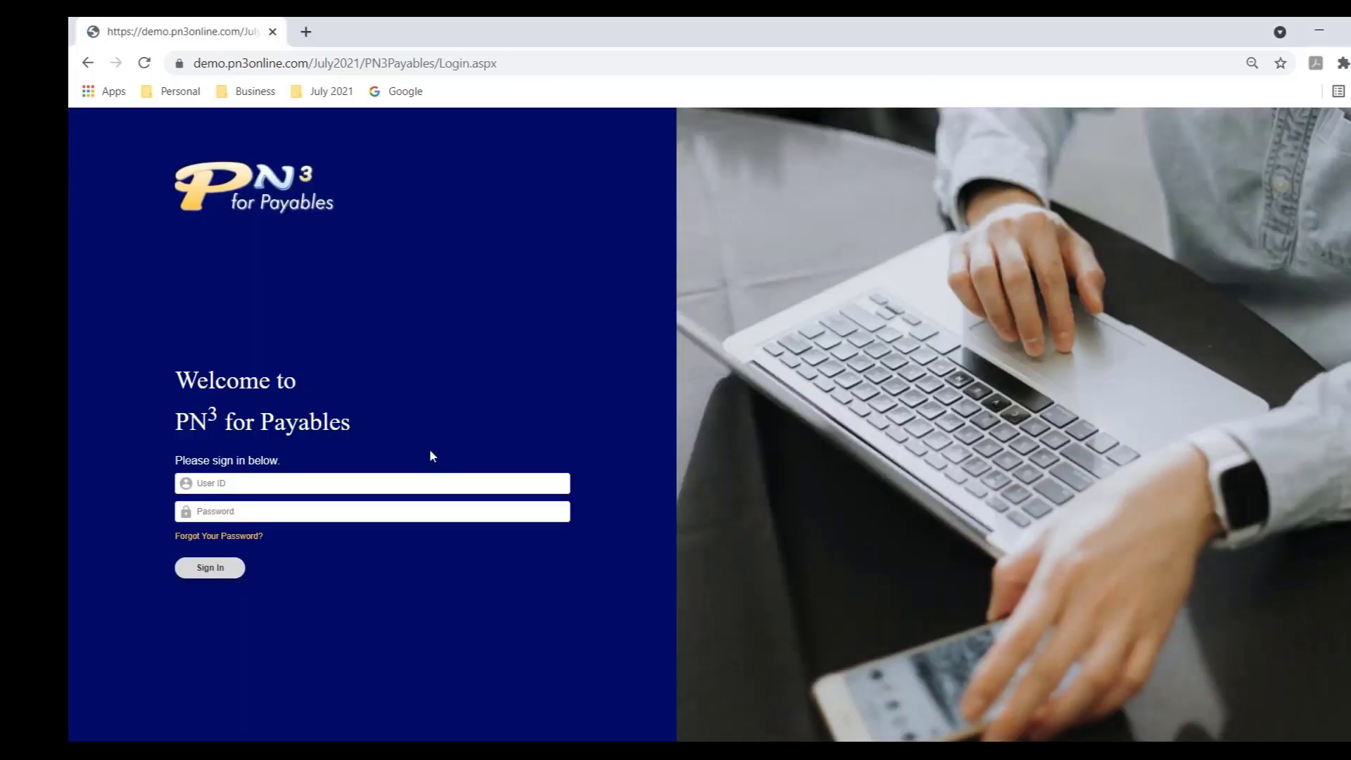
Log in as the other manager with their saved user ID and password.
left_click(402, 483)
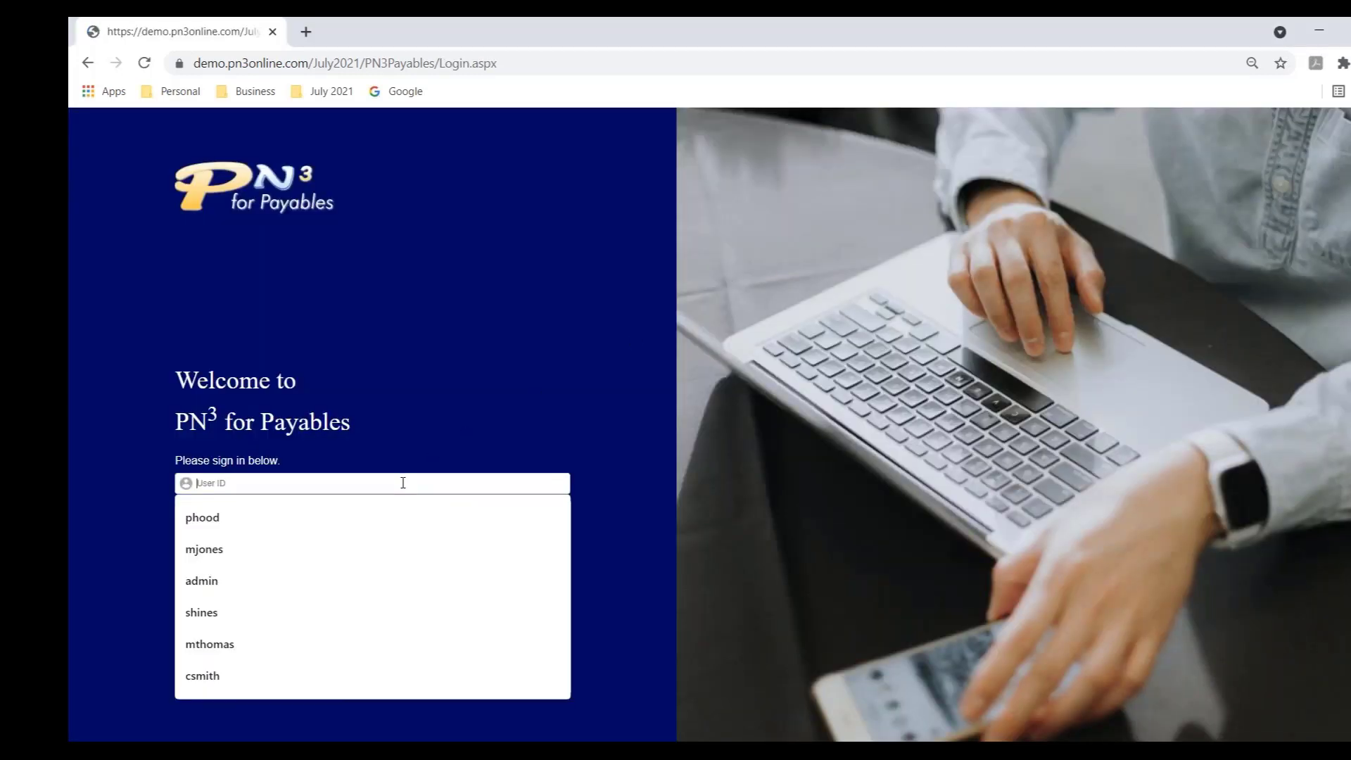
left_click(344, 610)
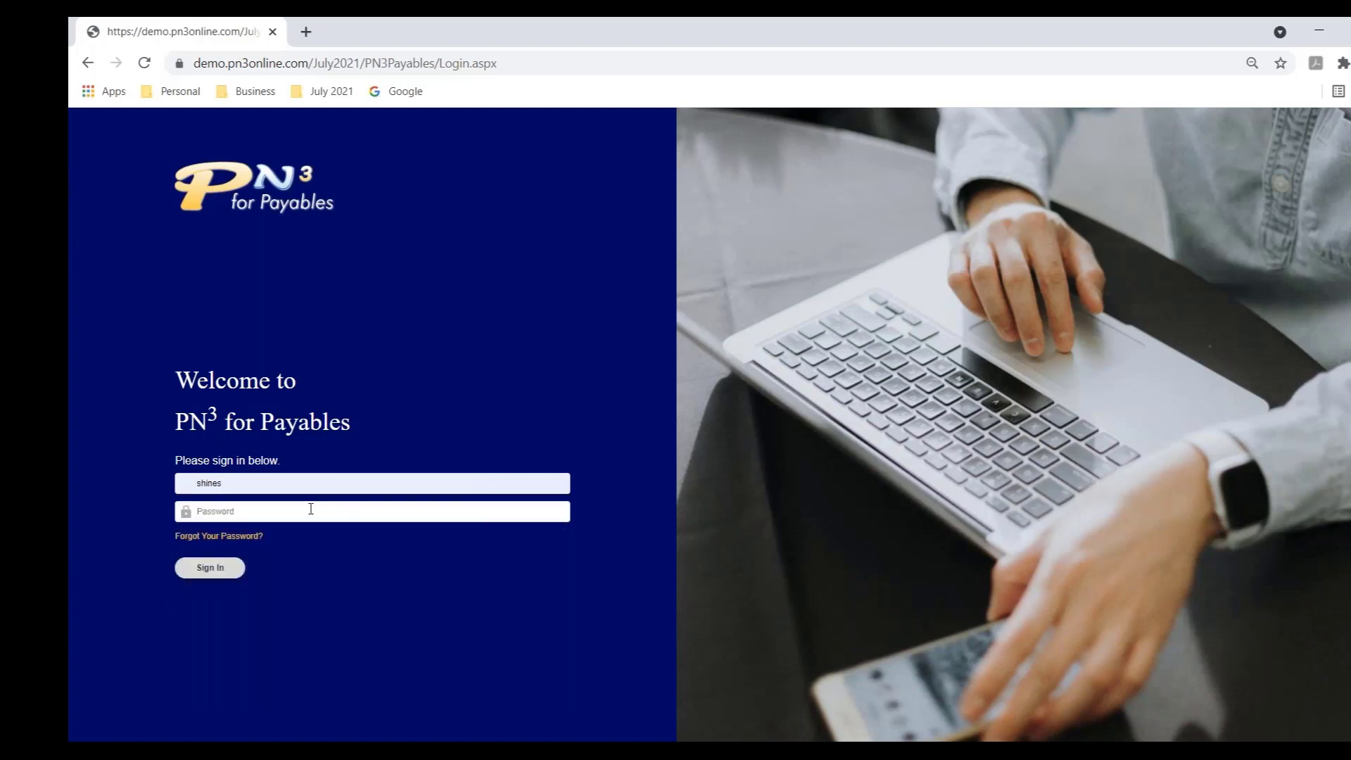
type("p")
key("Return")
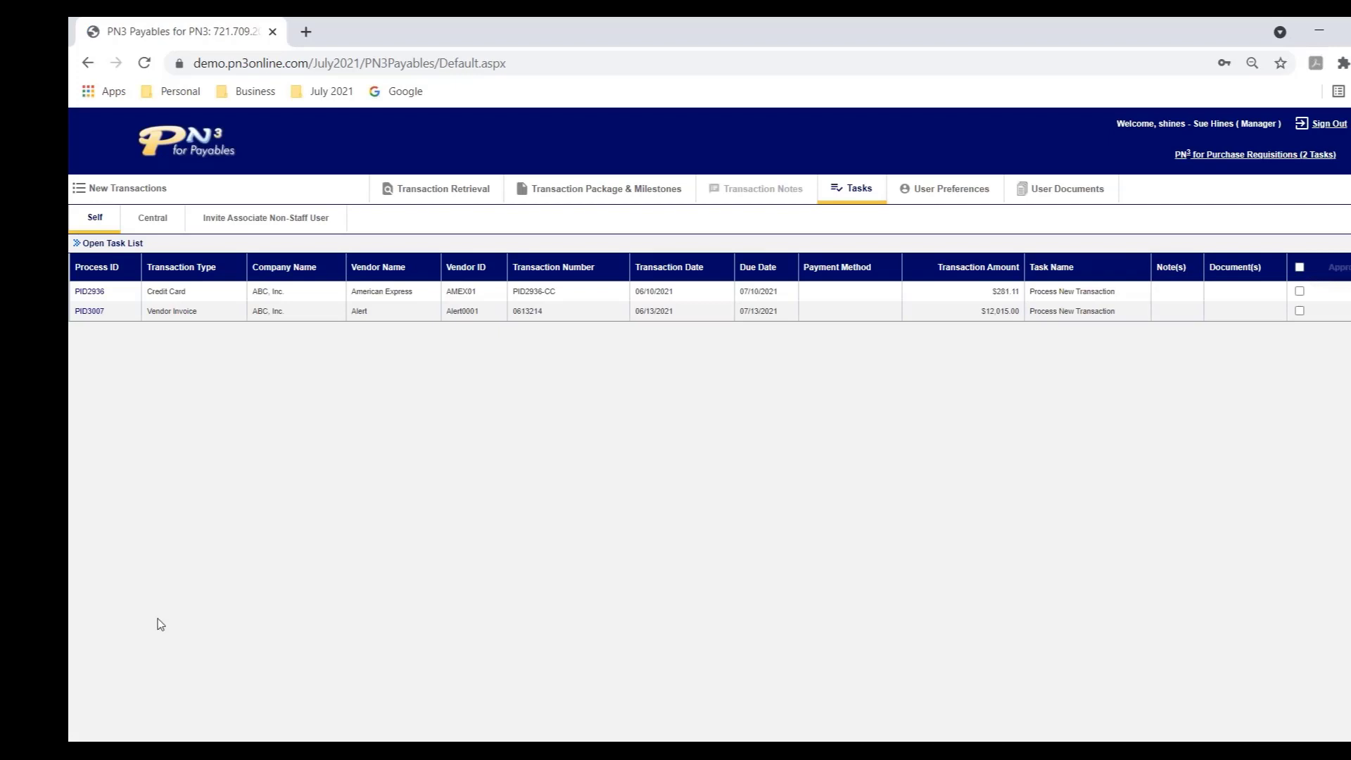
Open Alert transaction PID3007 and review its $12,015.00 invoice preview and Transaction Coding table.
left_click(91, 314)
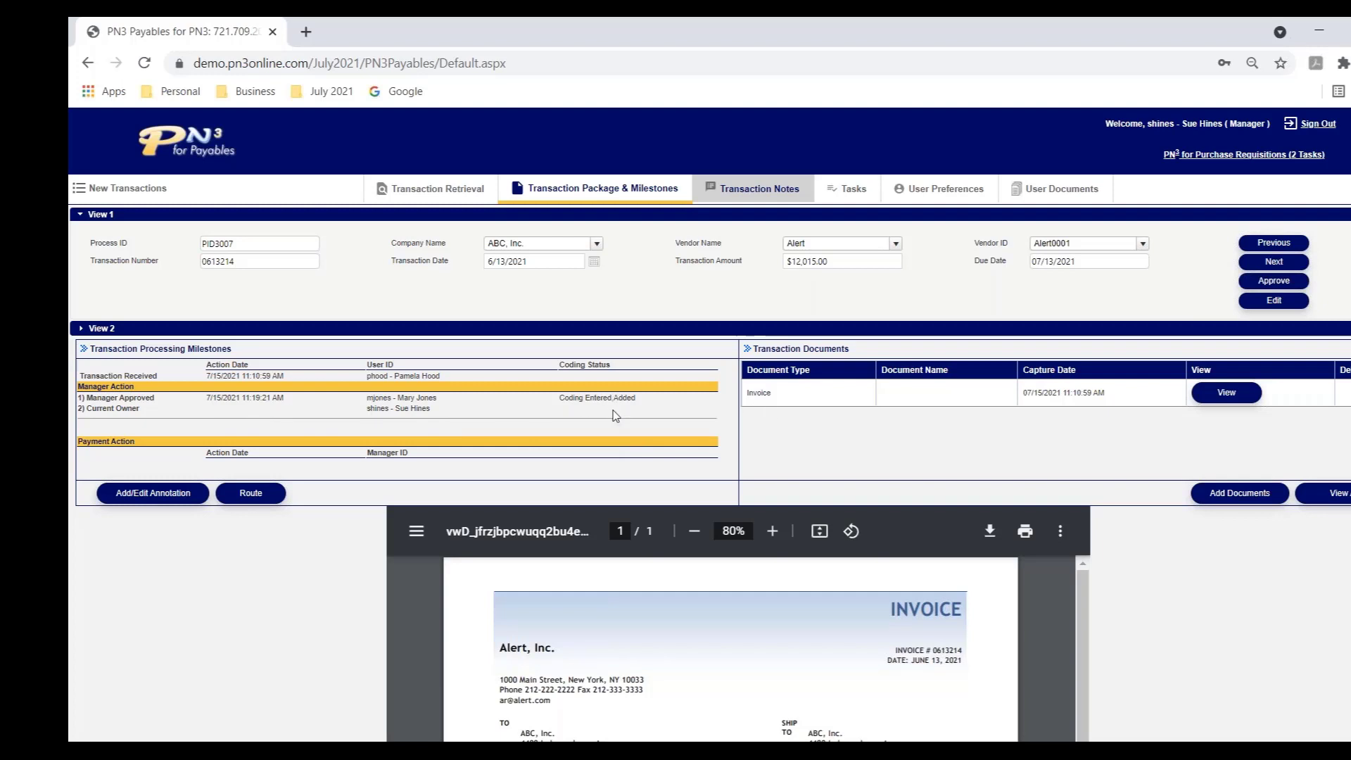
scroll(1298, 698, "down", 9)
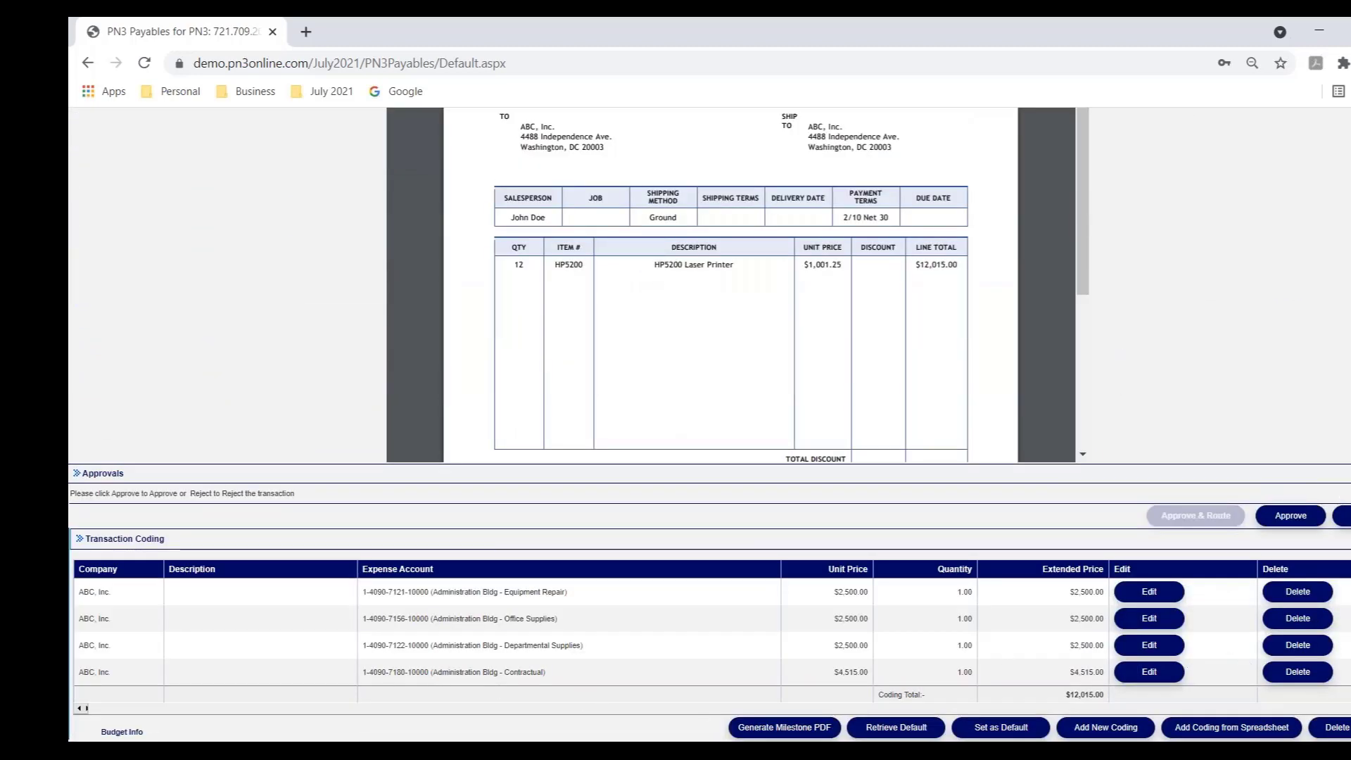
scroll(711, 423, "up", 10)
scroll(711, 422, "down", 2)
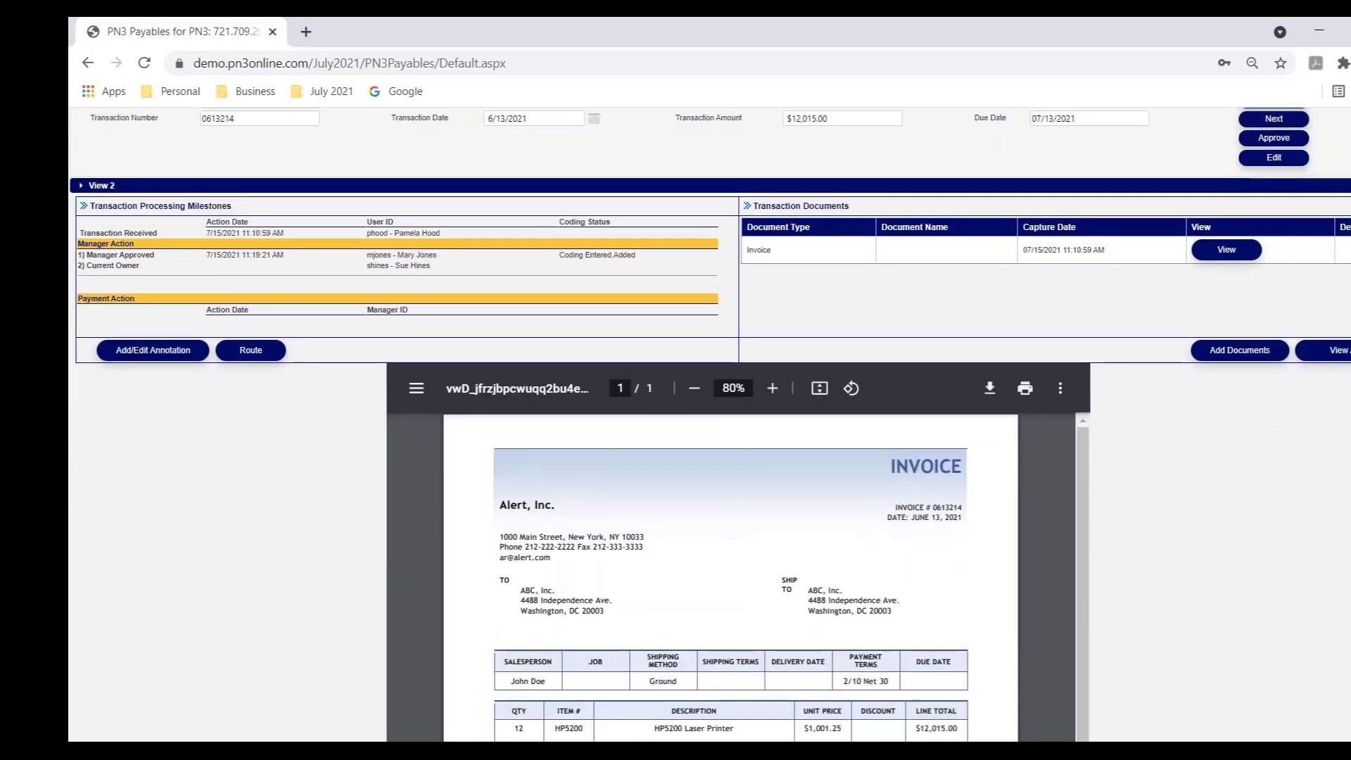
scroll(711, 422, "down", 1)
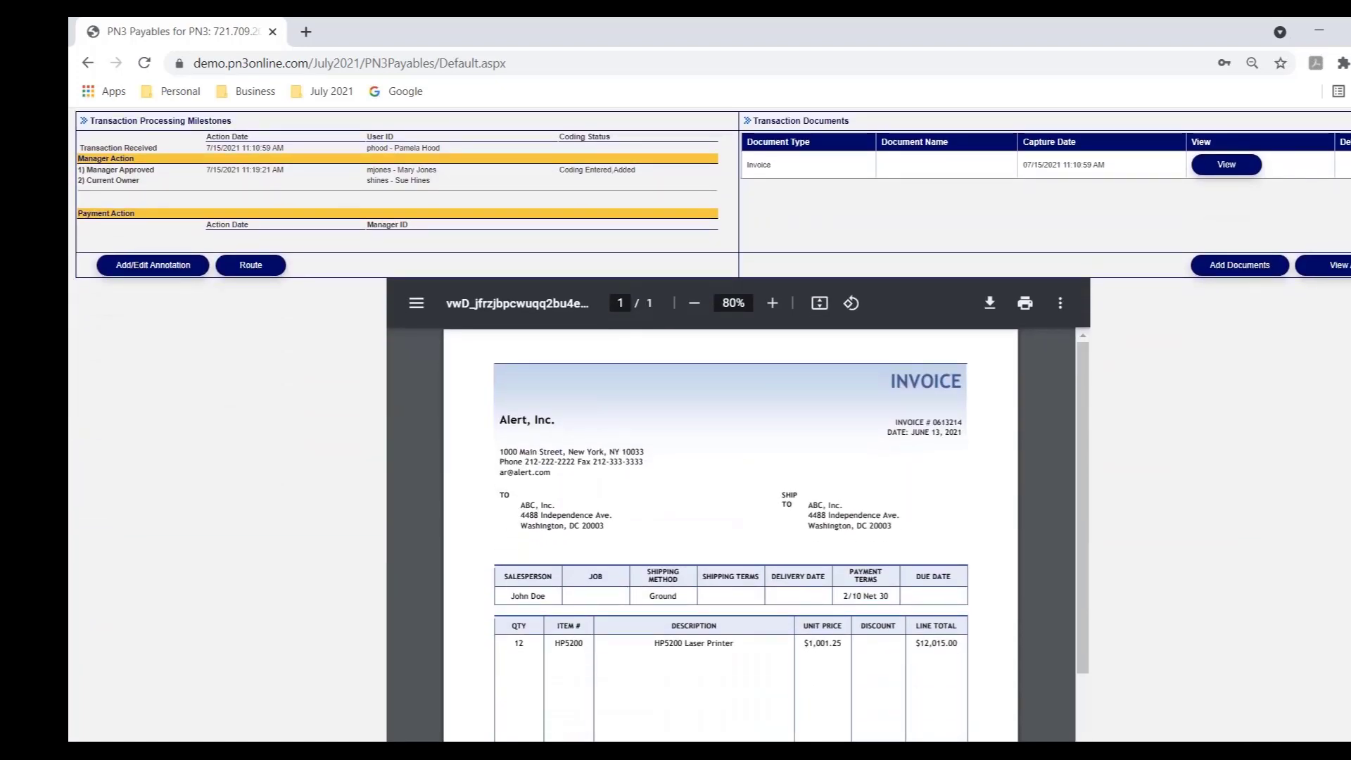
scroll(711, 422, "up", 3)
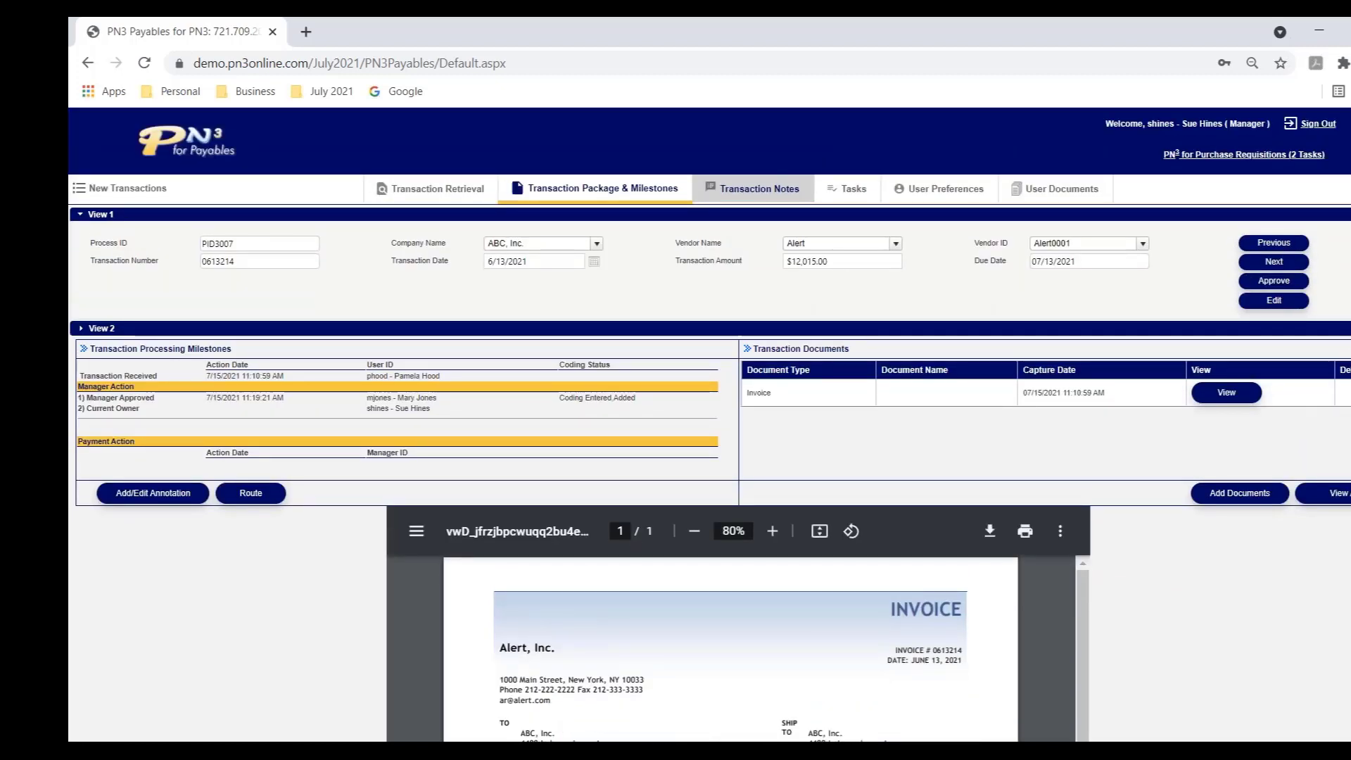
scroll(709, 425, "down", 4)
scroll(710, 425, "up", 4)
Link PID3007 to contract Alert - 2021 and save the change.
left_click(1274, 300)
left_click(582, 459)
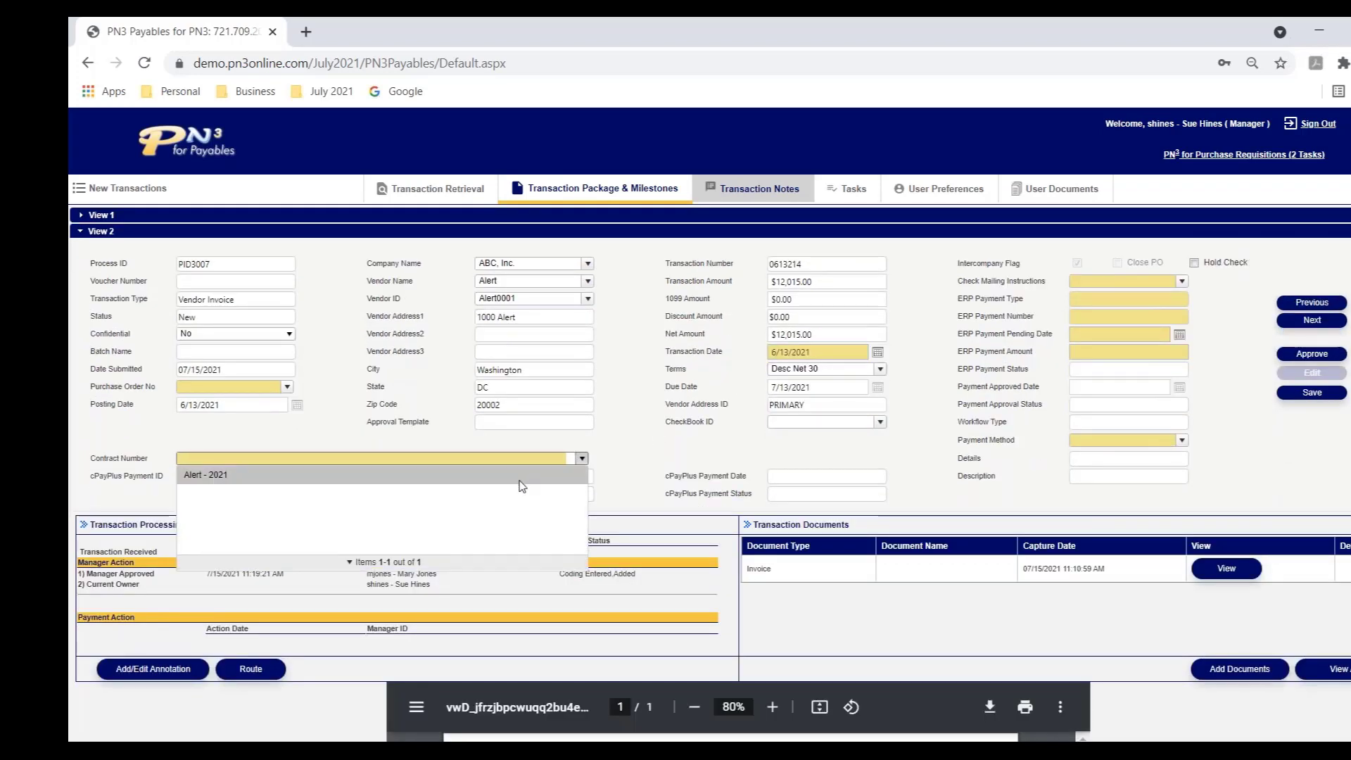
left_click(521, 482)
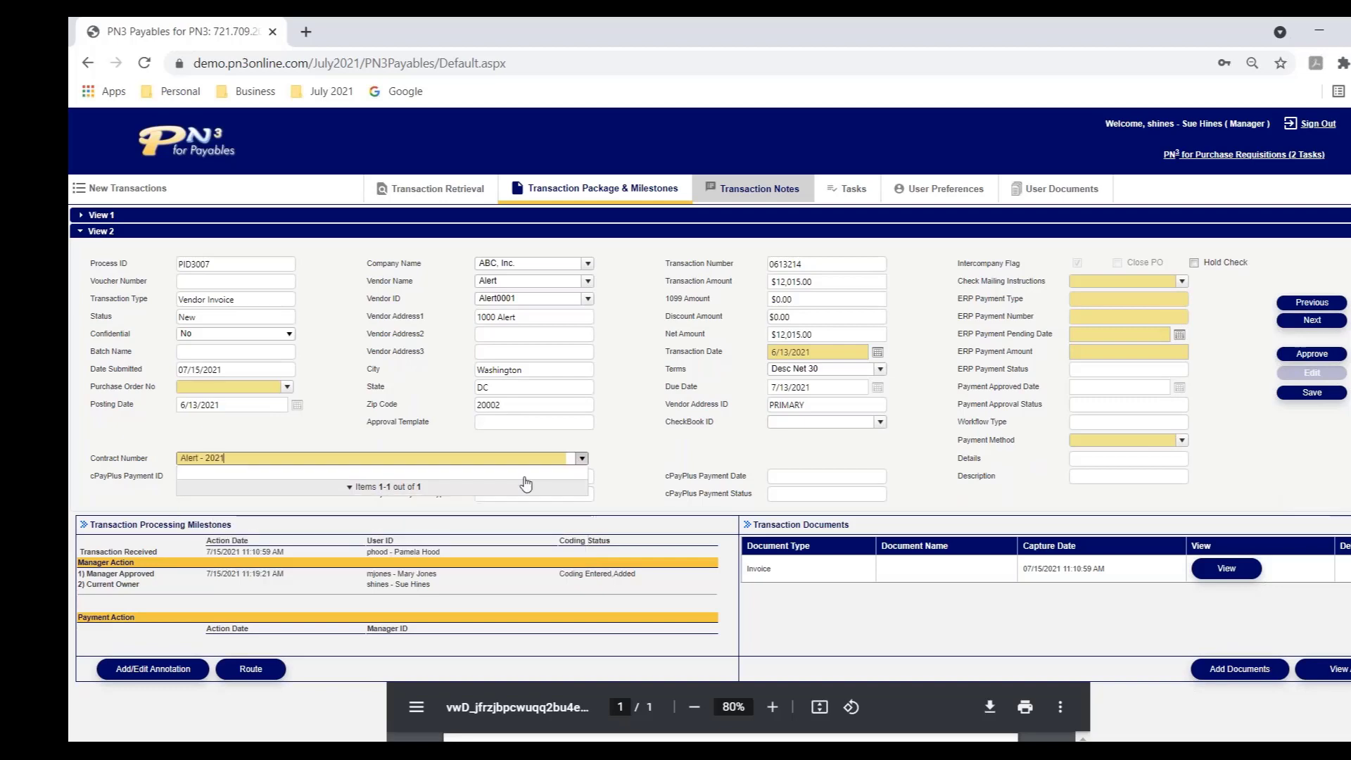
left_click(1311, 392)
left_click(662, 444)
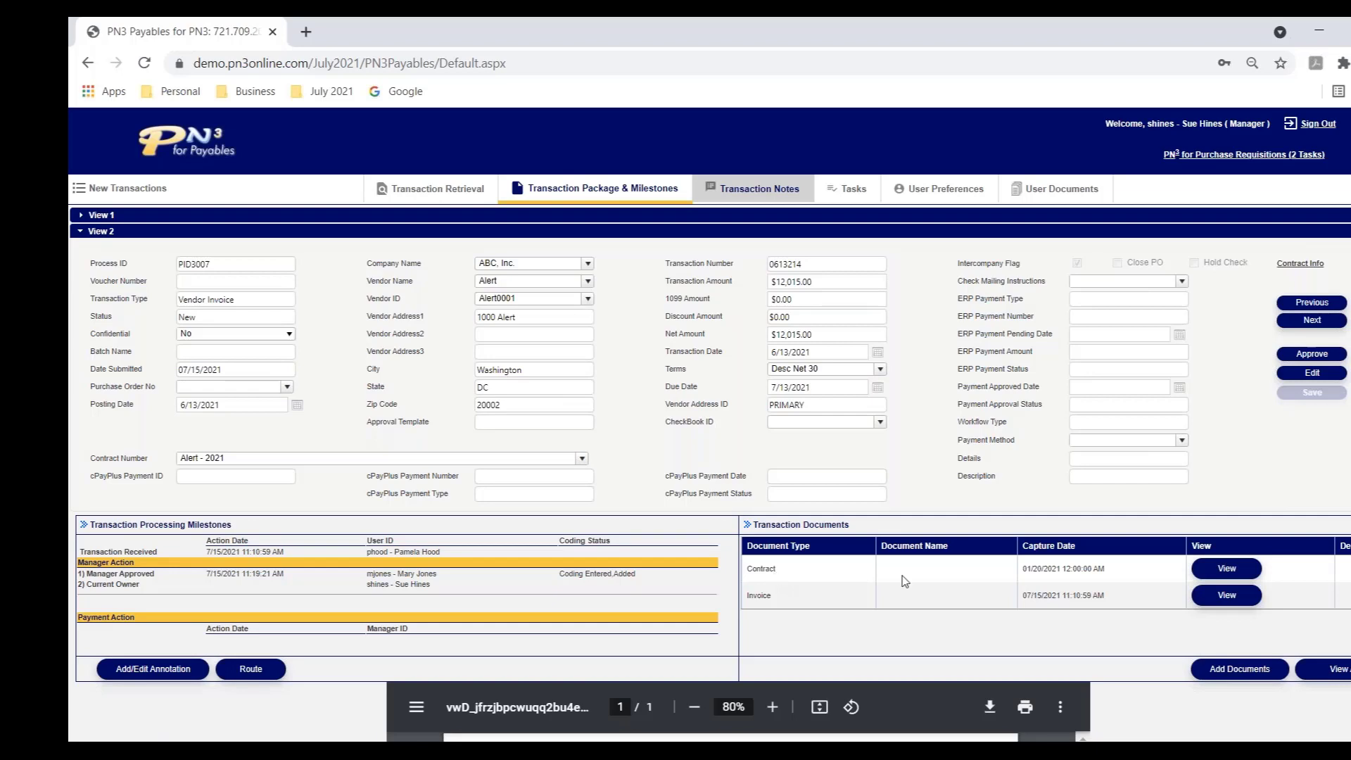
Preview the attached contract document, then show the $500,000.00 contract's $199,625.00 remaining balance.
left_click(1218, 571)
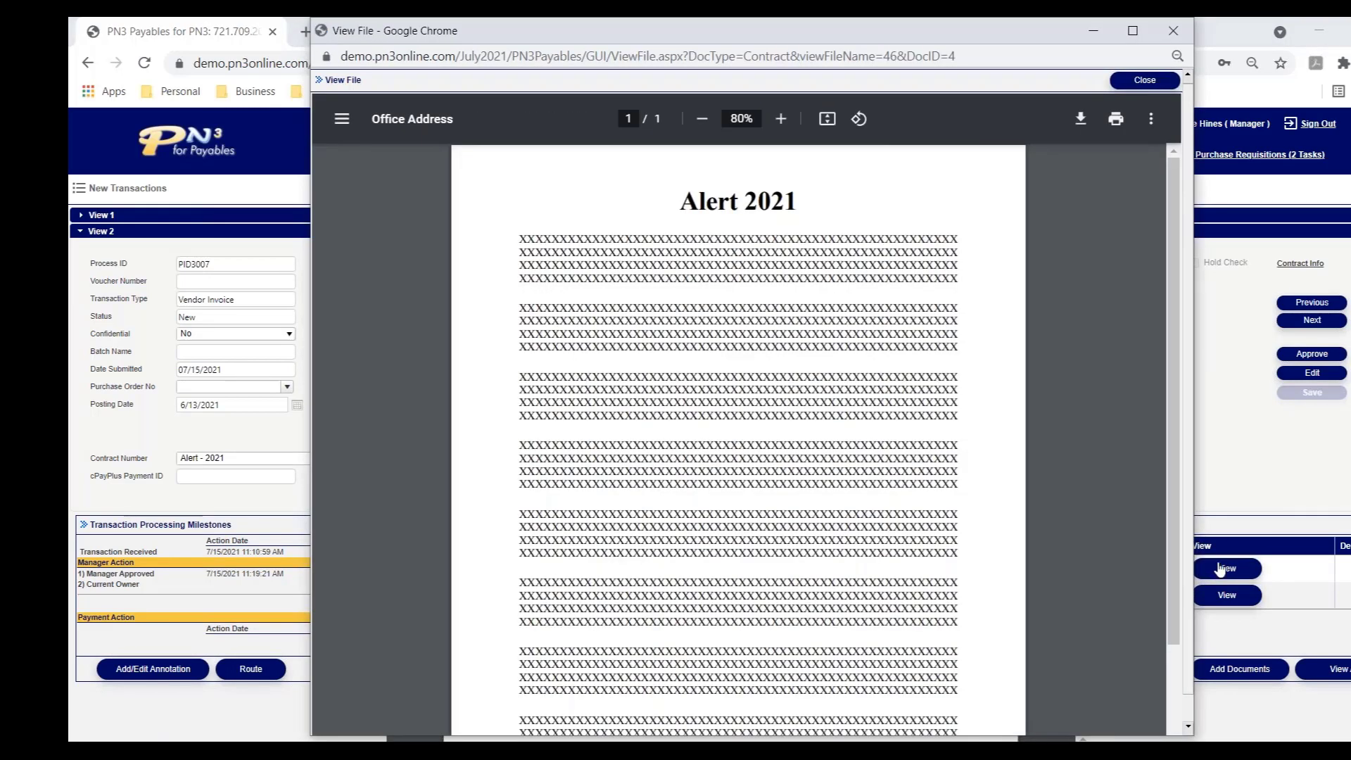
left_click(1173, 35)
left_click(1300, 263)
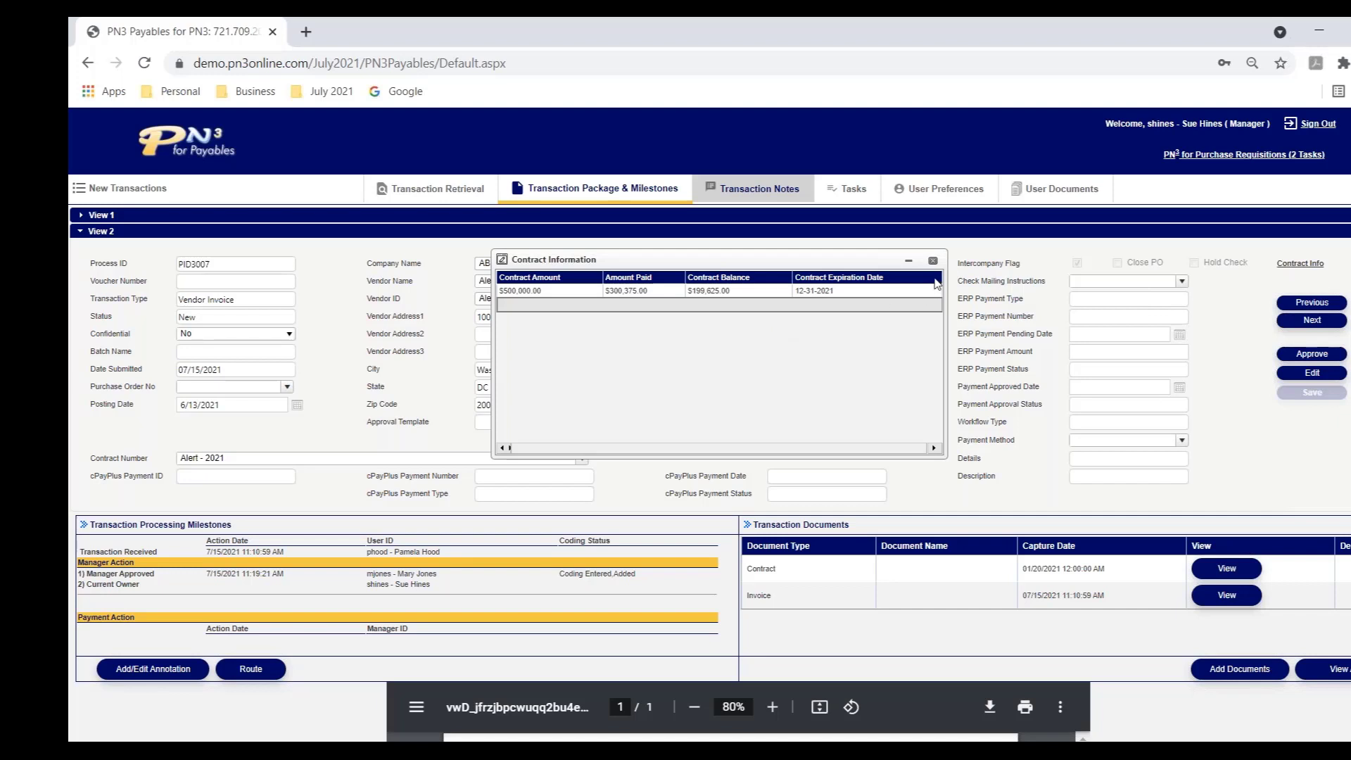
Close the contract information and approve the Alert invoice PID3007.
left_click(933, 261)
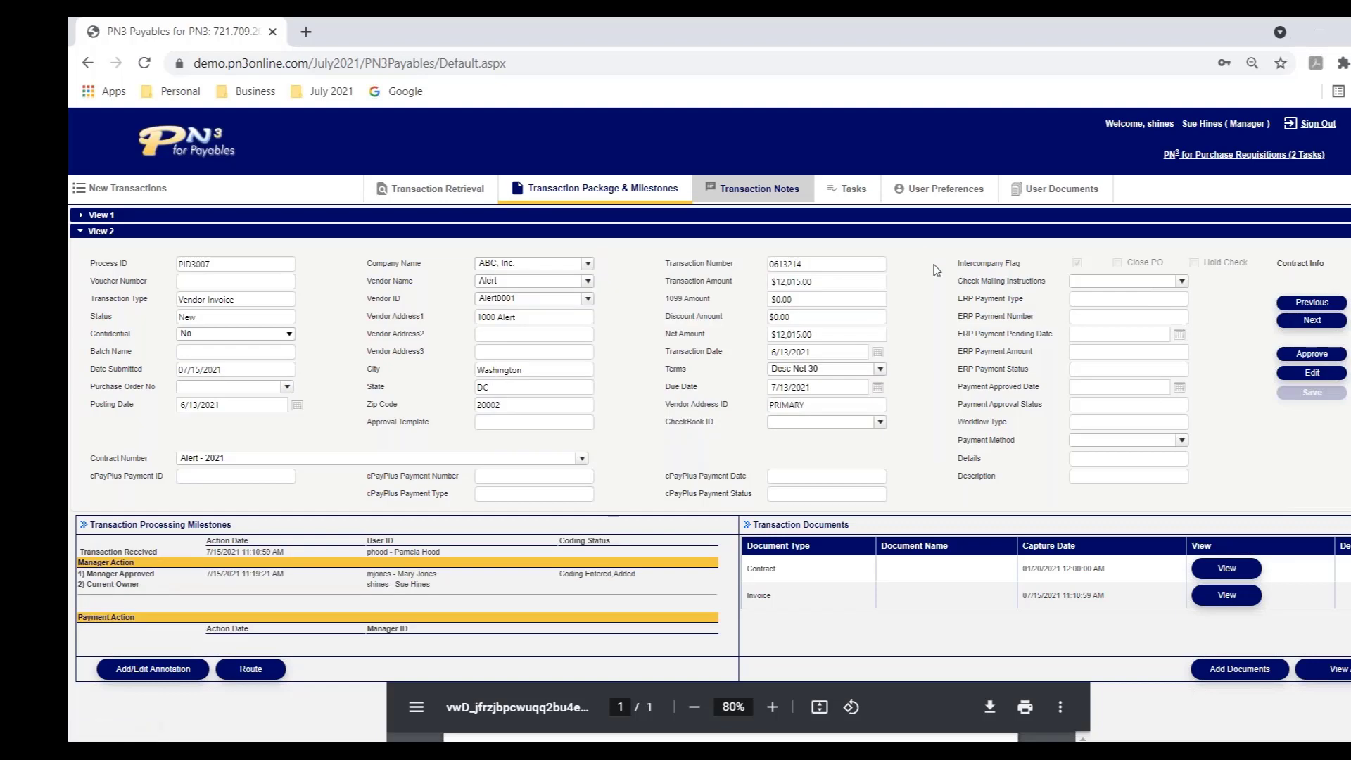
scroll(709, 425, "down", 10)
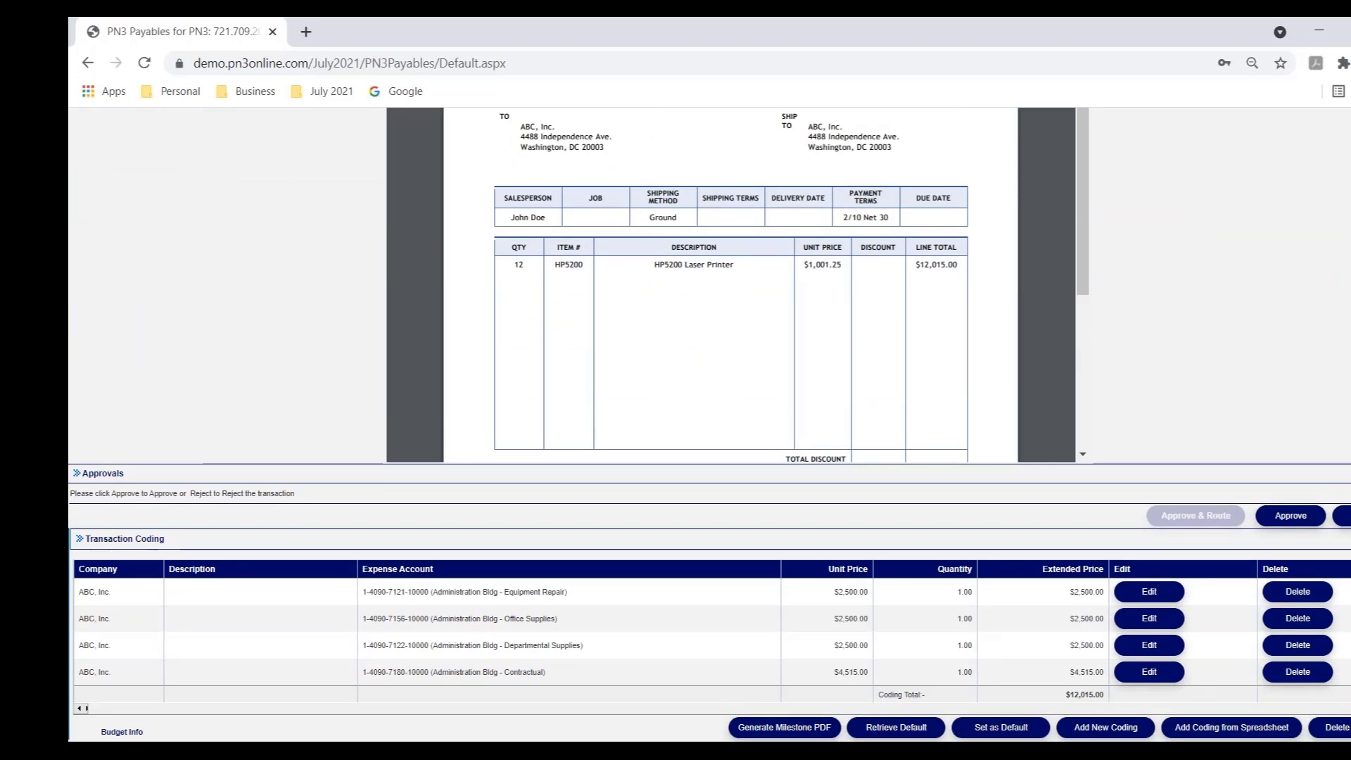
left_click(1295, 520)
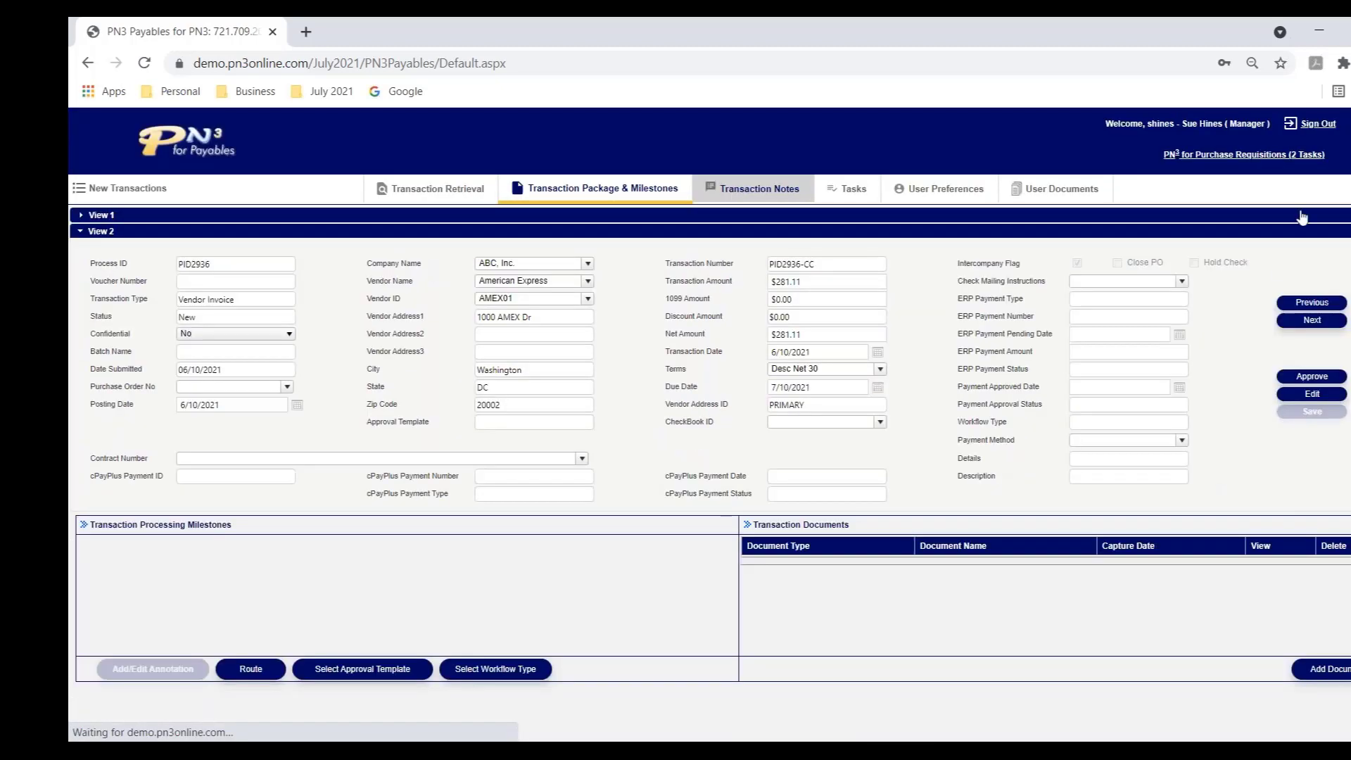
Sign out and log back in as the AP processor with the saved user ID and password.
left_click(1310, 125)
left_click(774, 271)
left_click(419, 480)
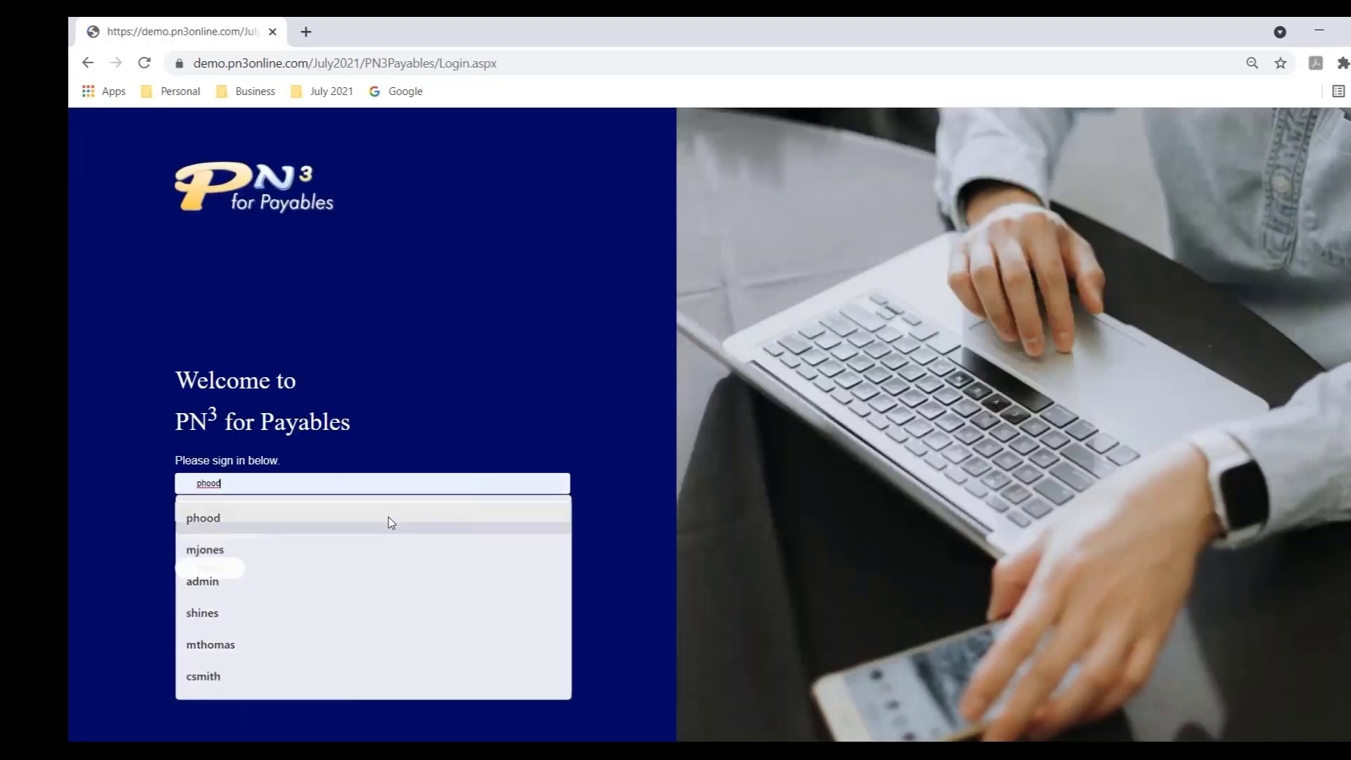
left_click(387, 516)
left_click(372, 513)
type("p")
key("Return")
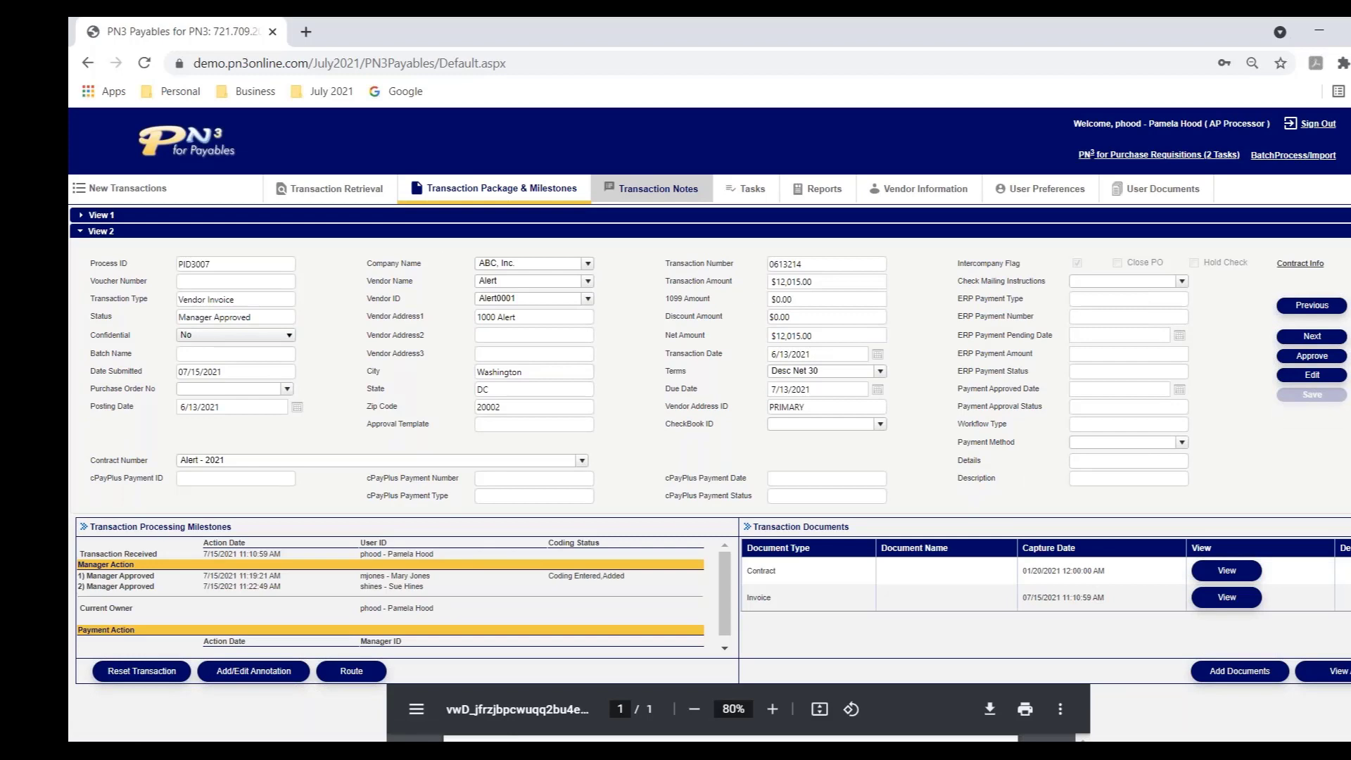
scroll(204, 277, "down", 4)
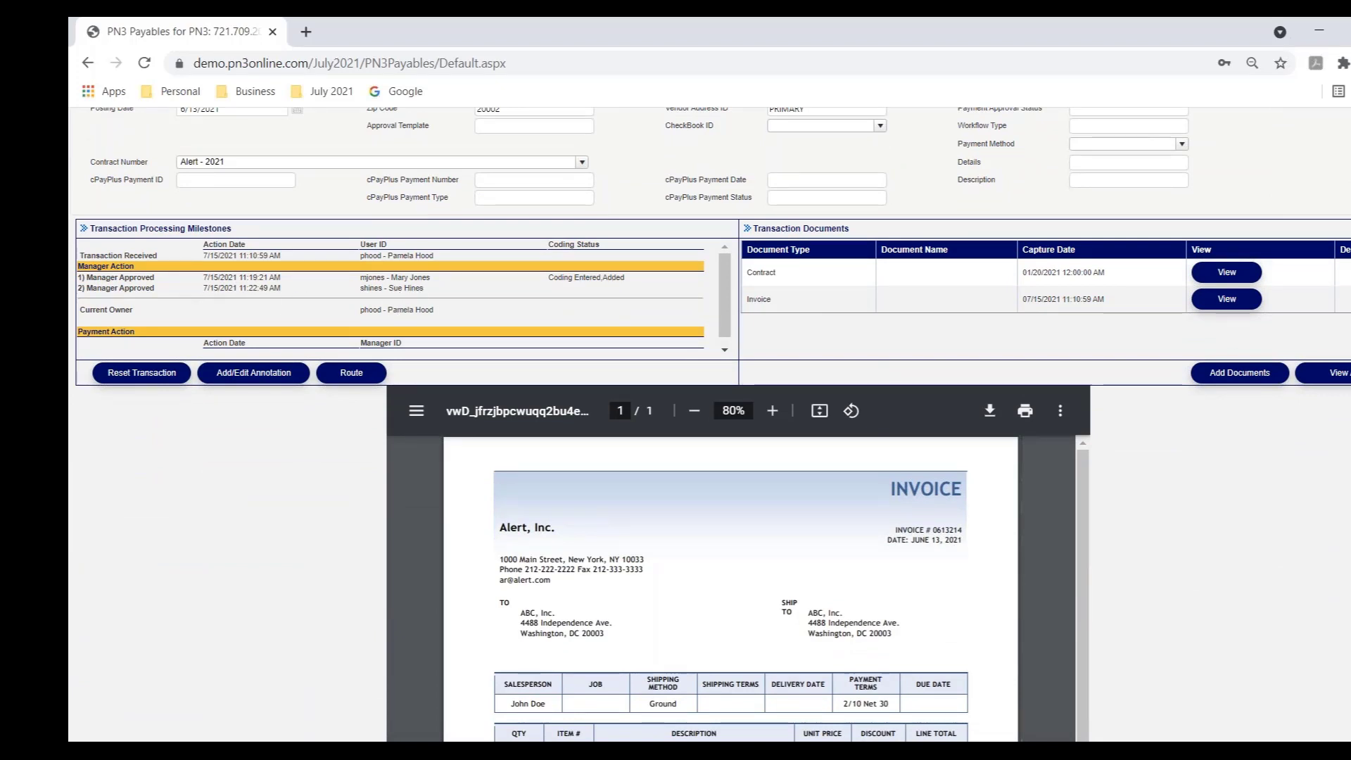
scroll(1238, 355, "down", 3)
scroll(701, 602, "down", 3)
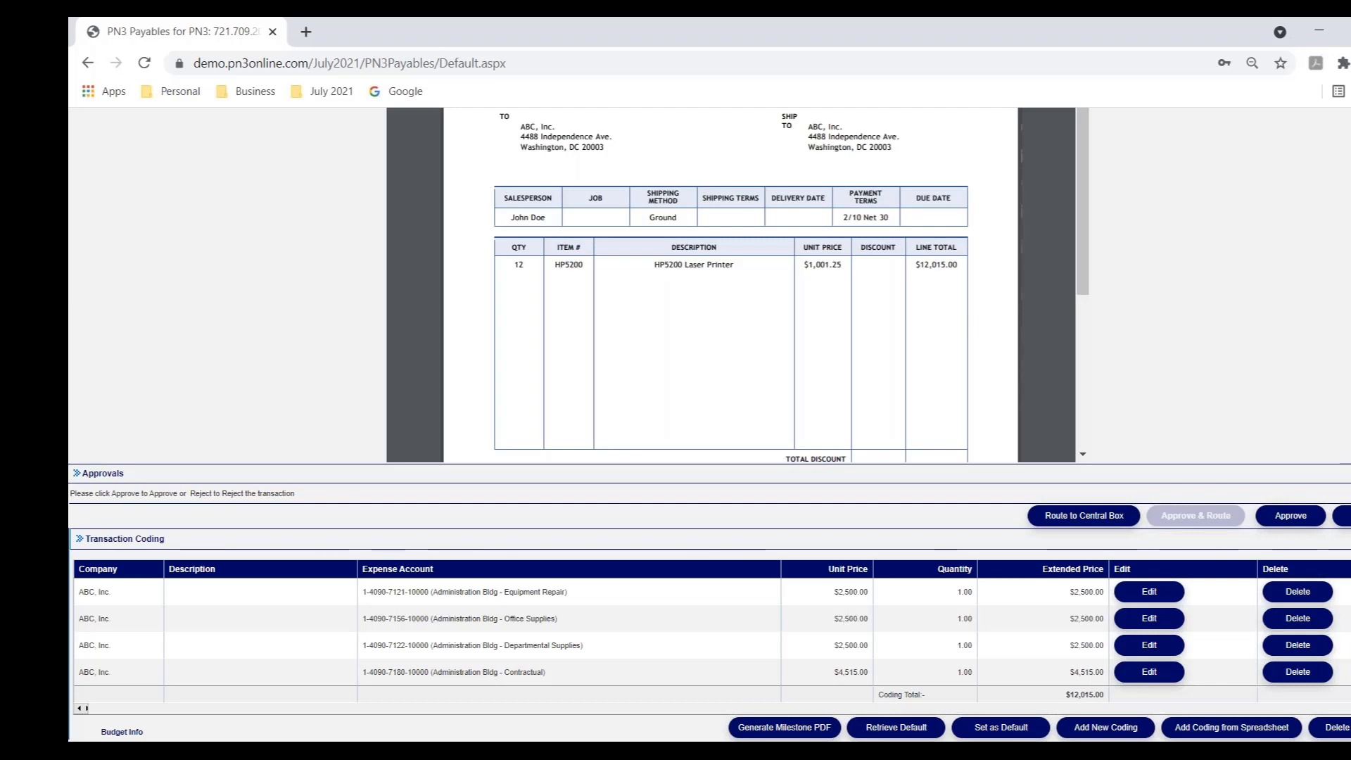
scroll(306, 331, "up", 8)
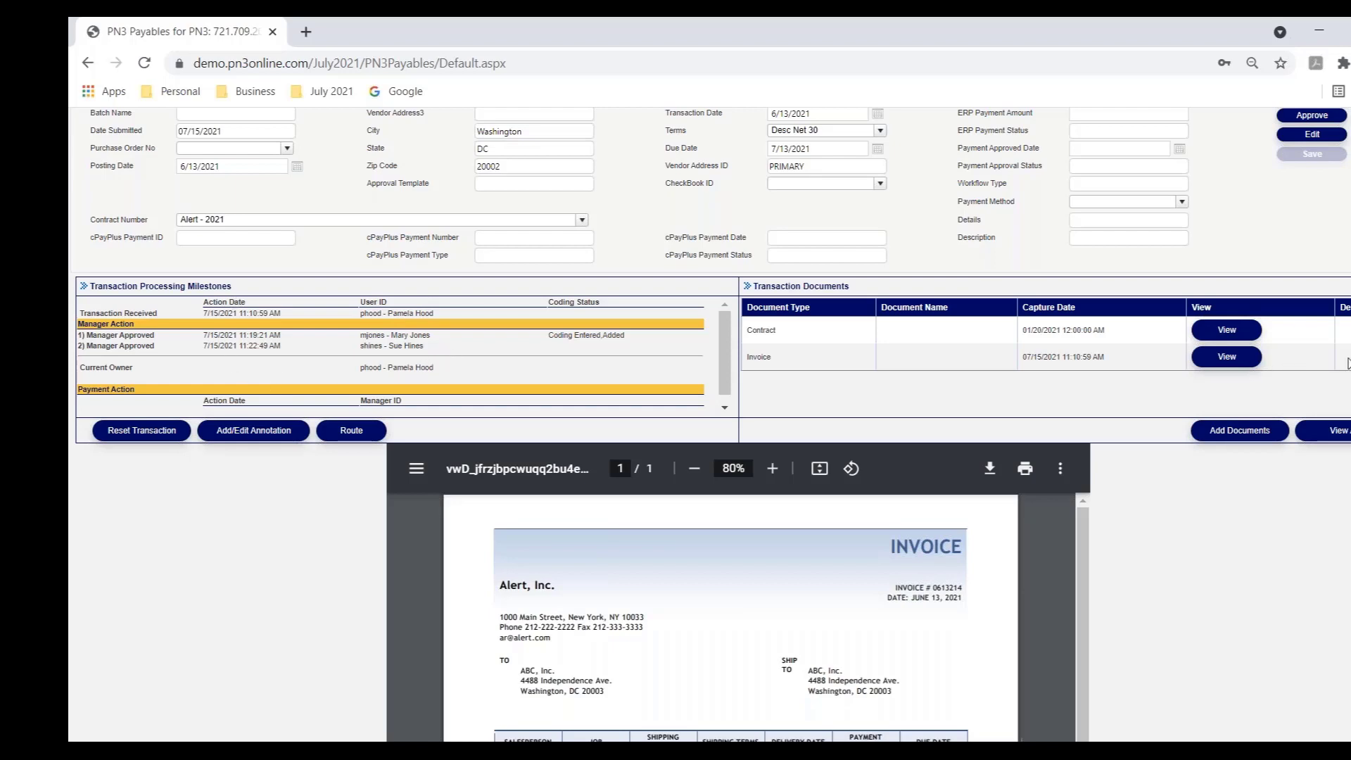
scroll(427, 268, "up", 3)
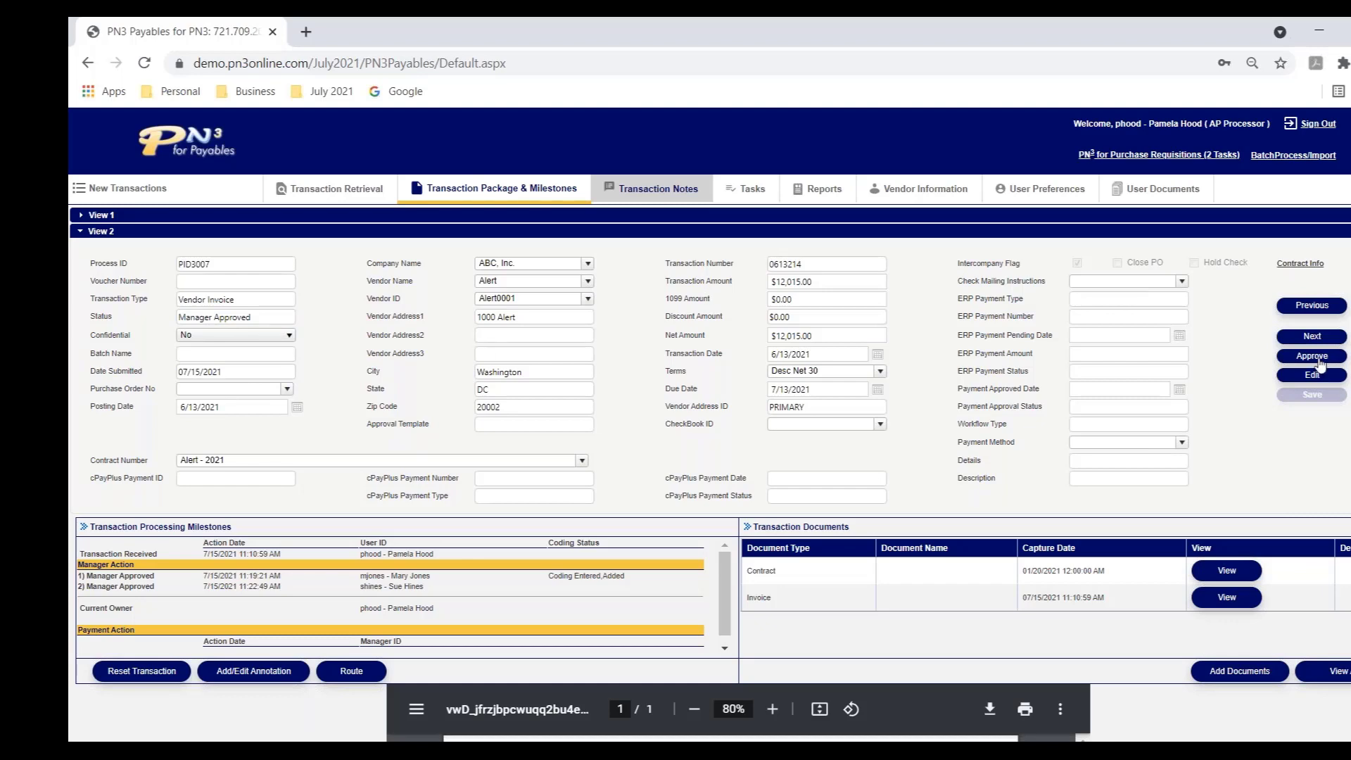
scroll(1307, 528, "down", 10)
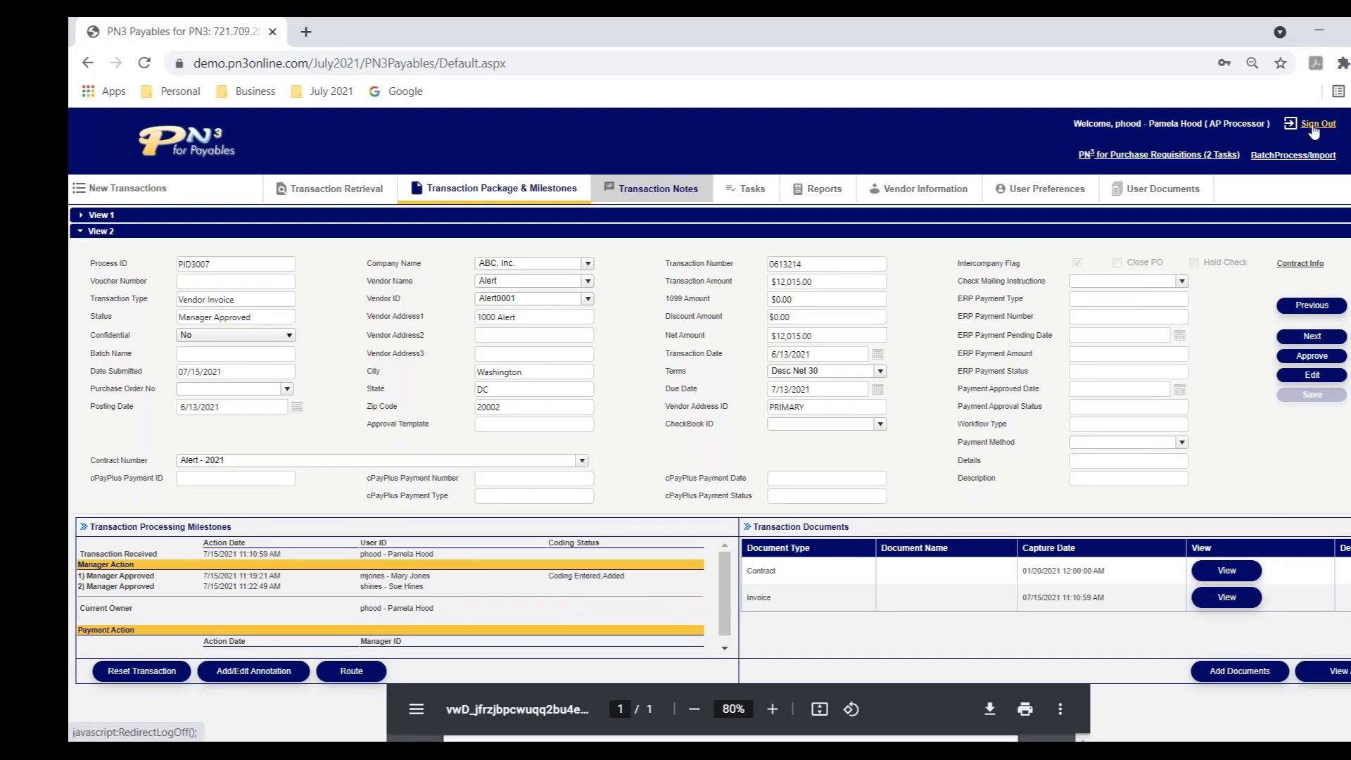
Switch back to the manager account and start new Payment Request PID3008.
left_click(1313, 129)
left_click(776, 268)
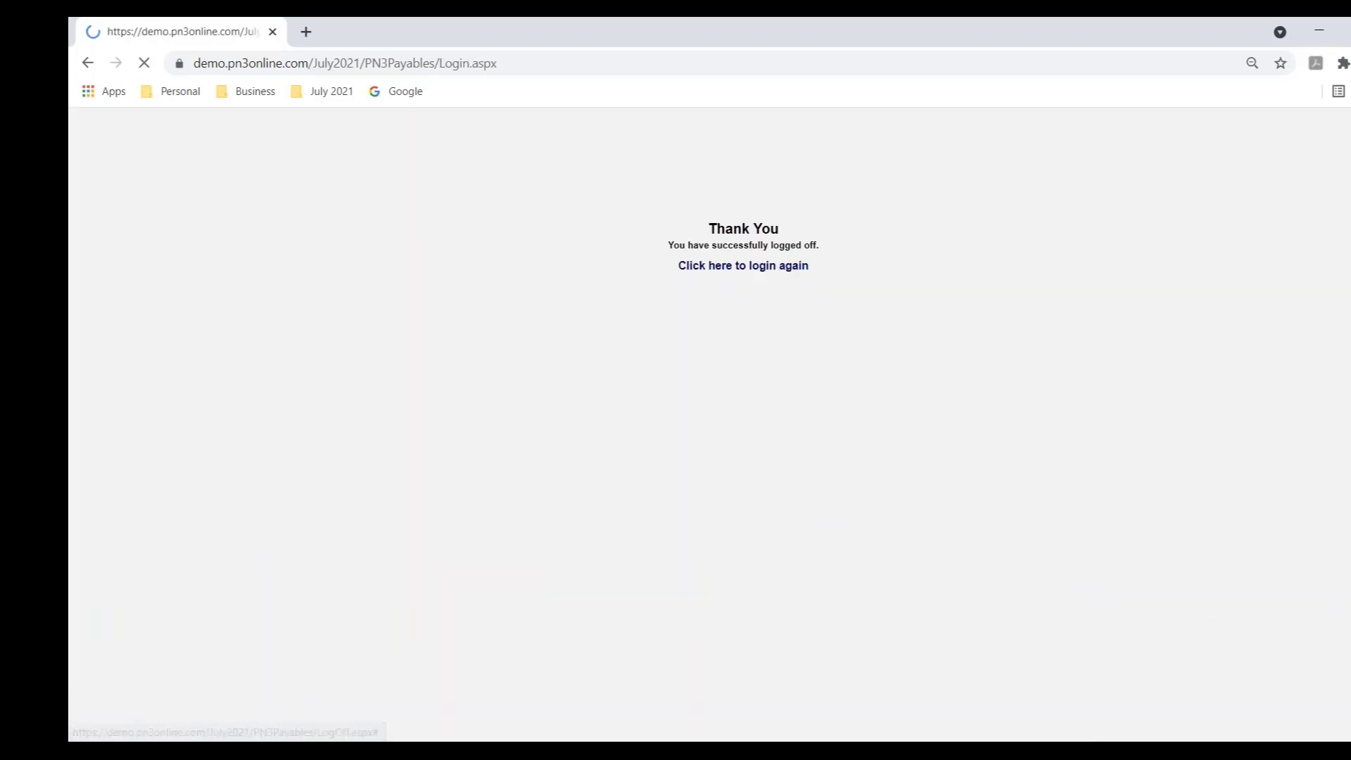
left_click(411, 482)
left_click(356, 547)
left_click(374, 511)
type("p")
key("Return")
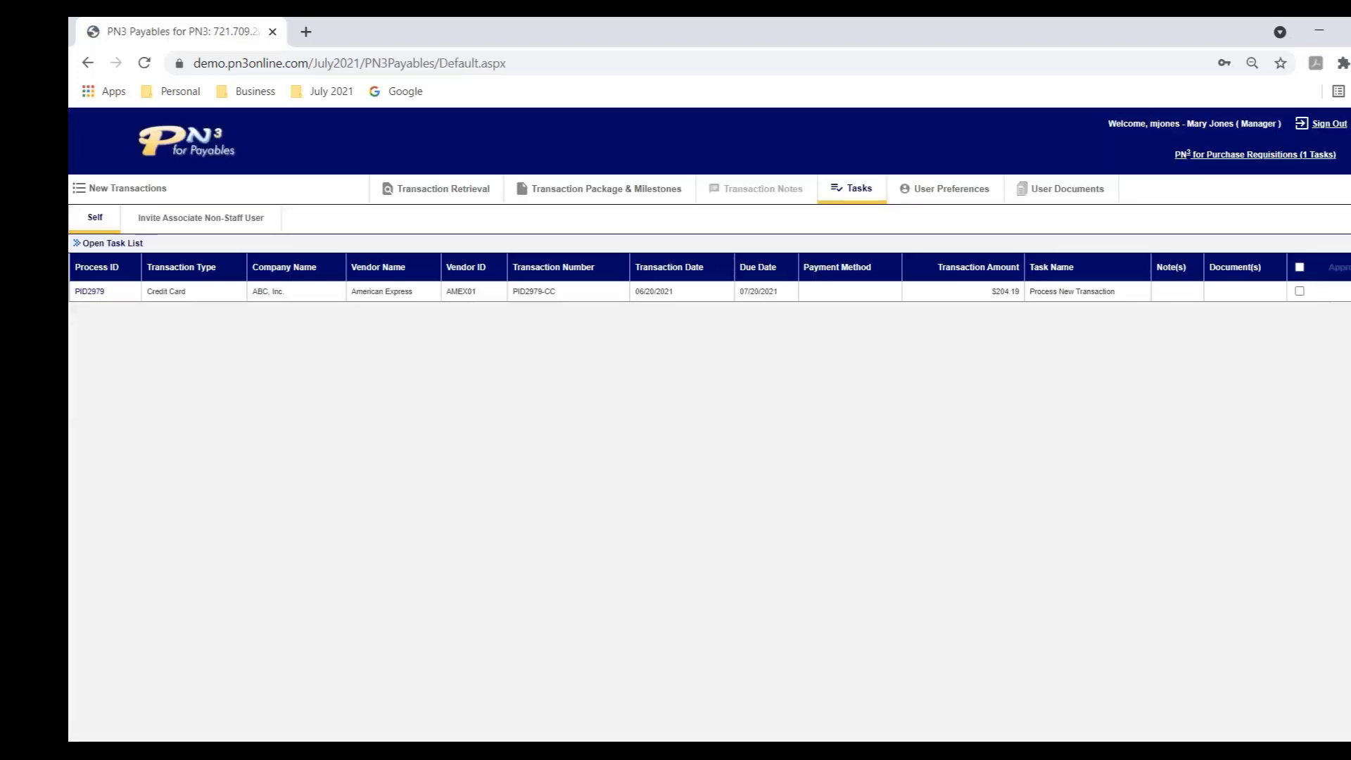
left_click(113, 194)
left_click(116, 280)
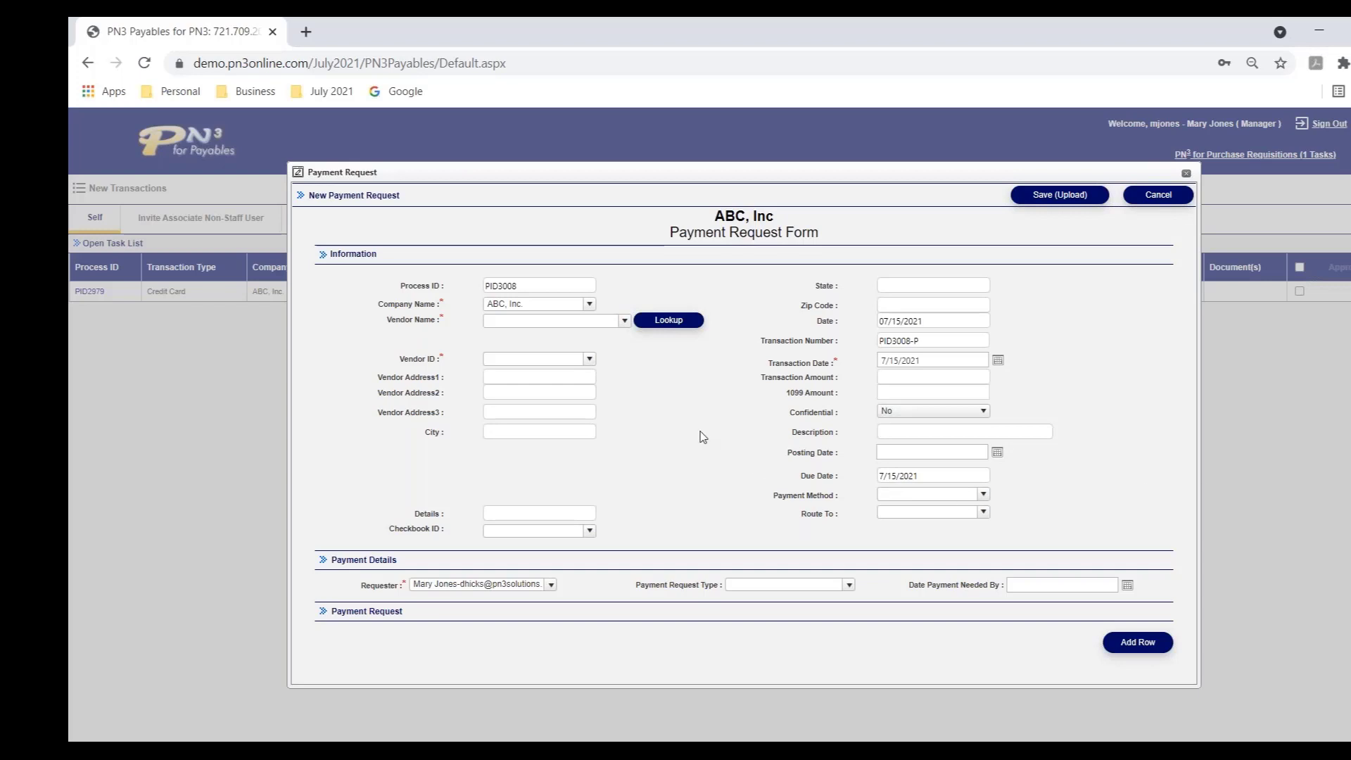
Set vendor 1st Street Graphics, type Vendor Deposit, needed-by 7/30/2021, and add a request line.
left_click(518, 320)
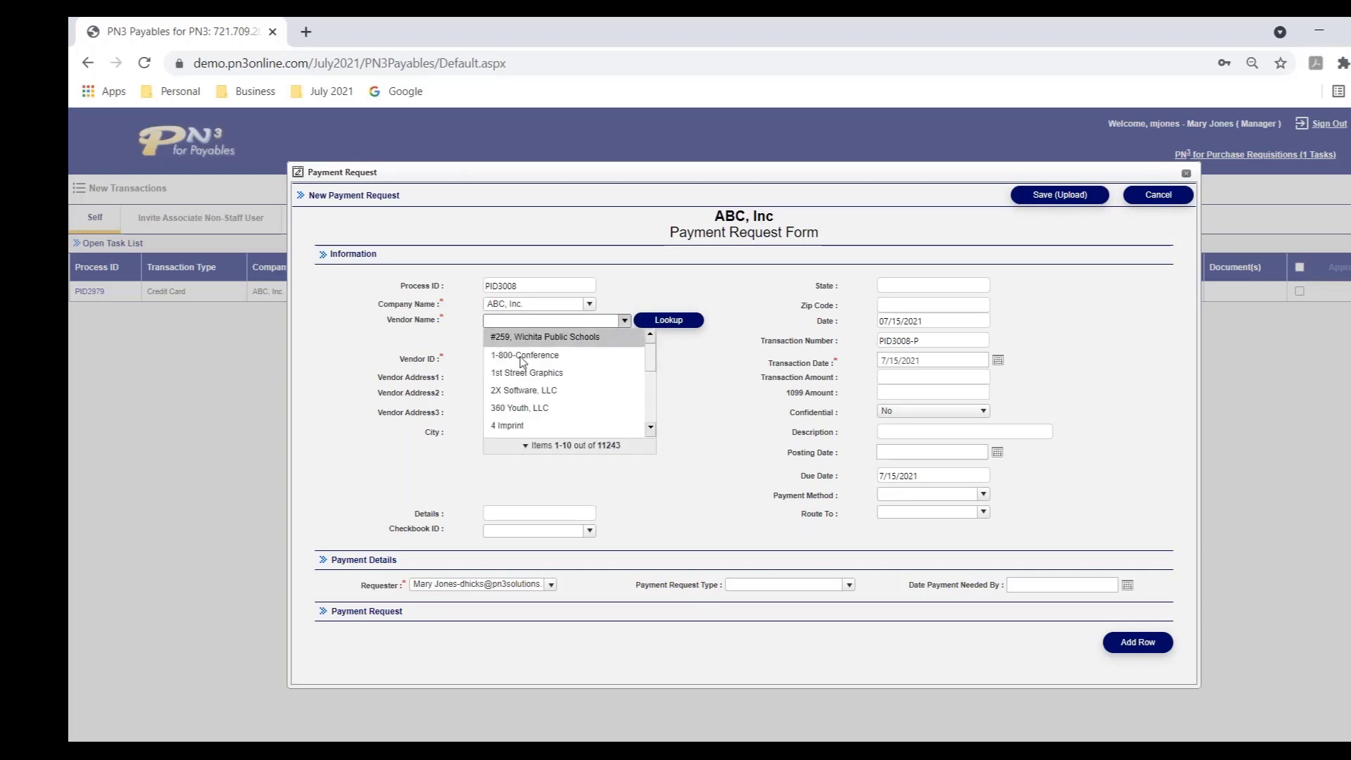
left_click(552, 373)
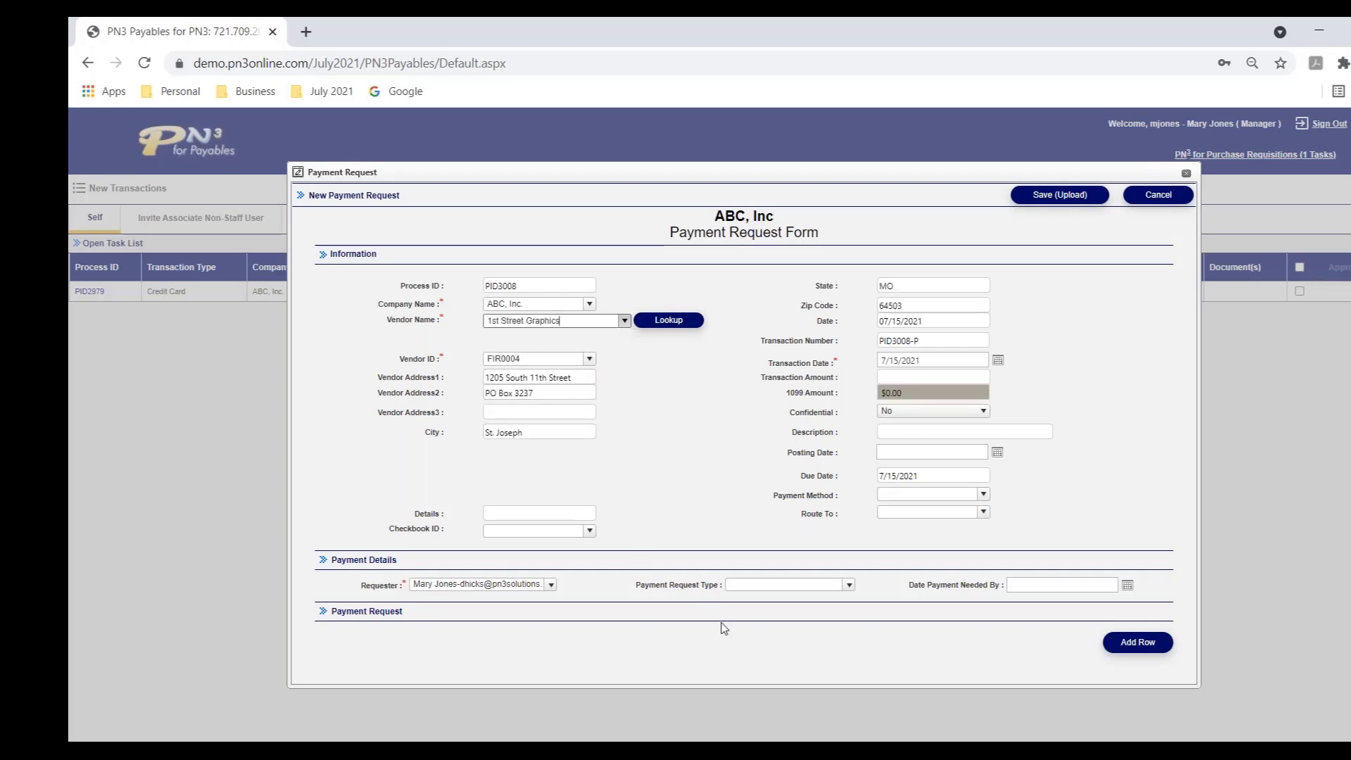
left_click(848, 585)
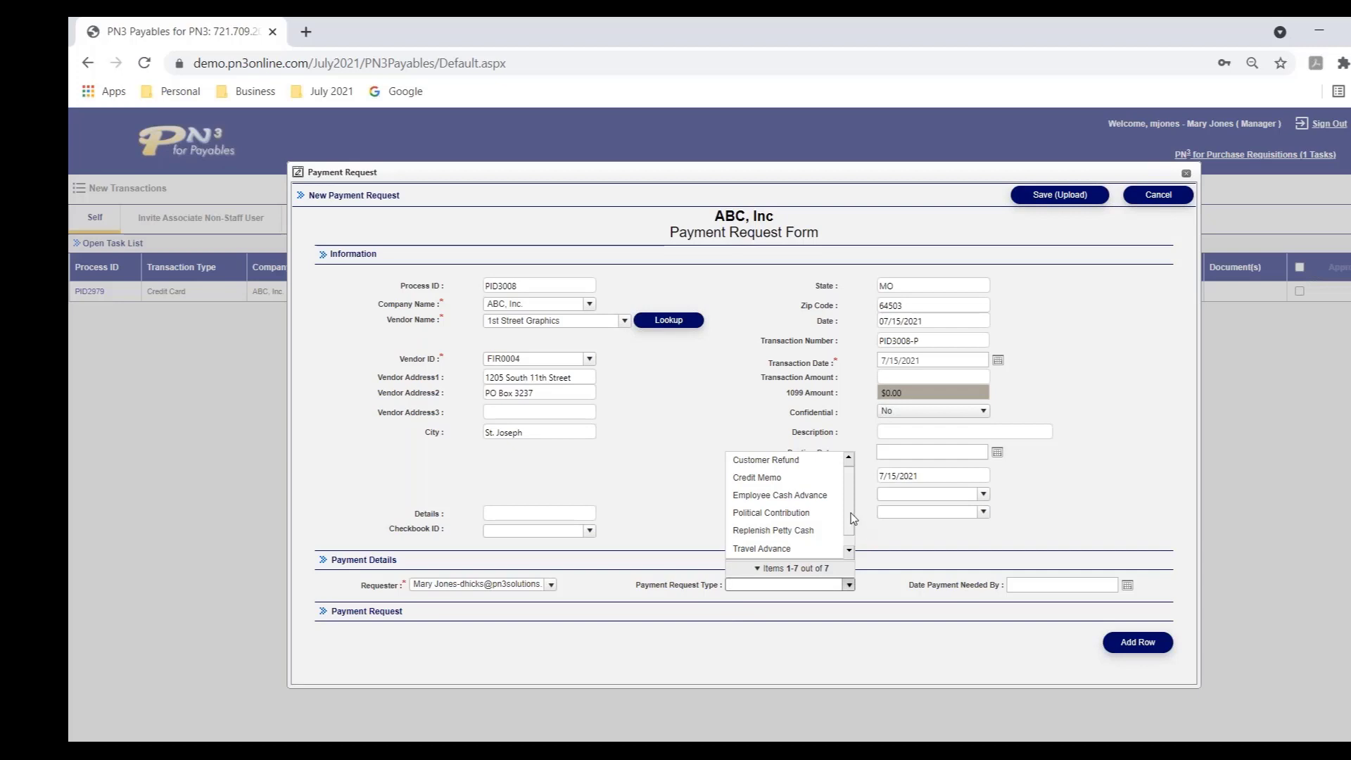
scroll(809, 555, "down", 2)
left_click(797, 551)
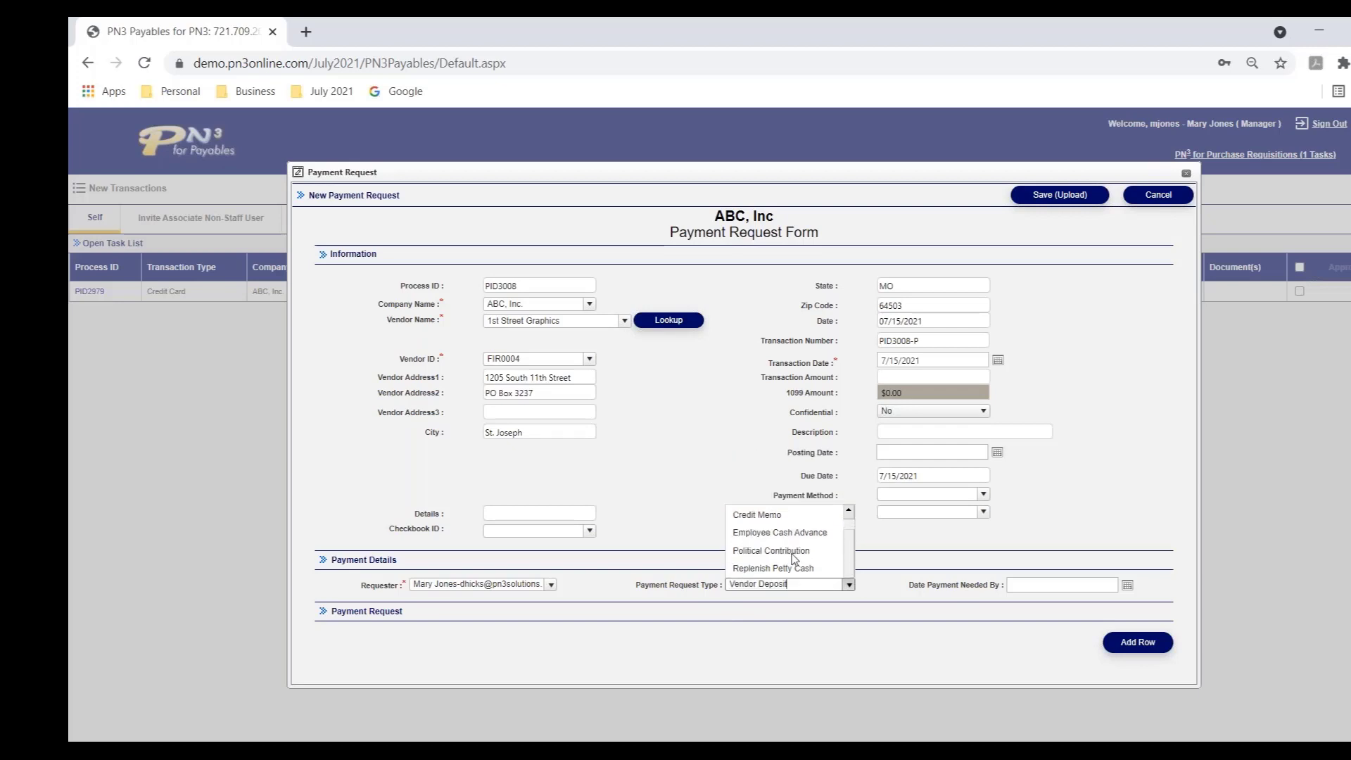
left_click(1126, 586)
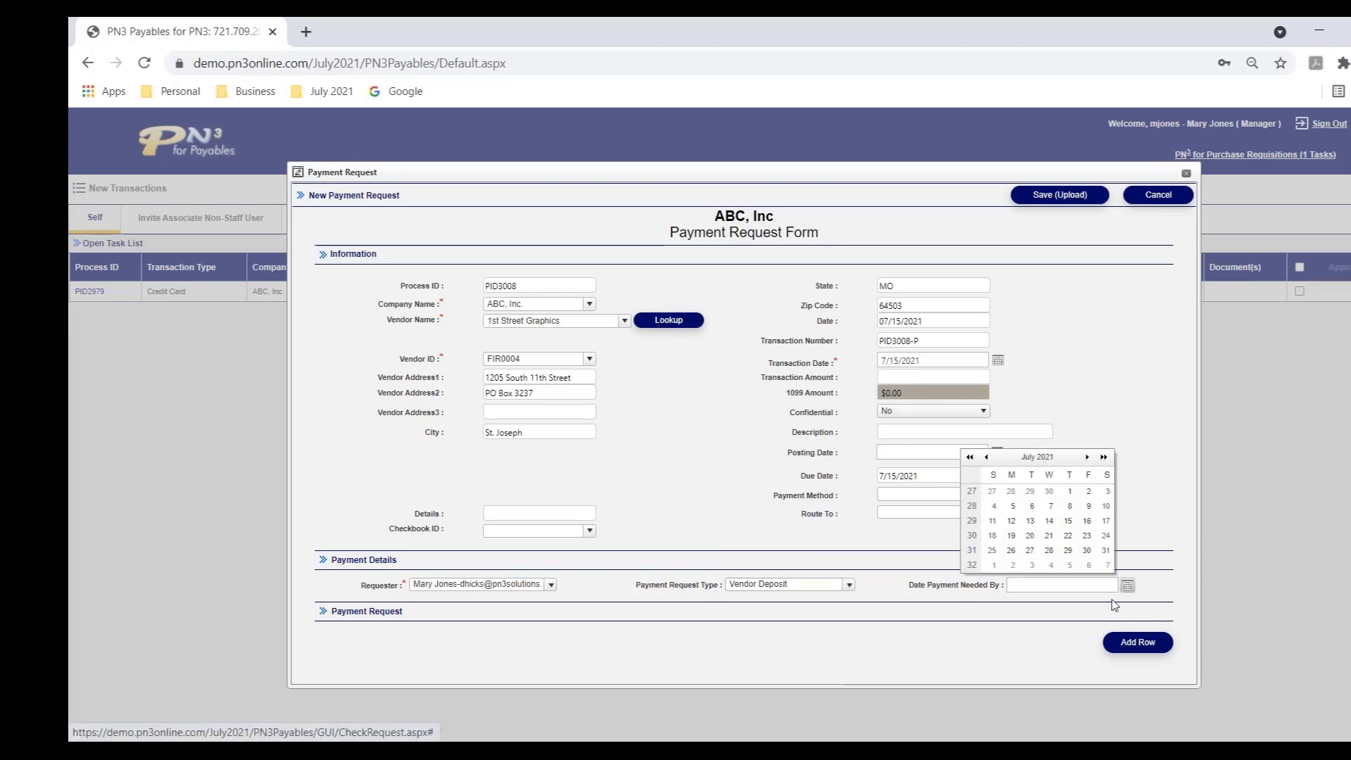
left_click(1084, 551)
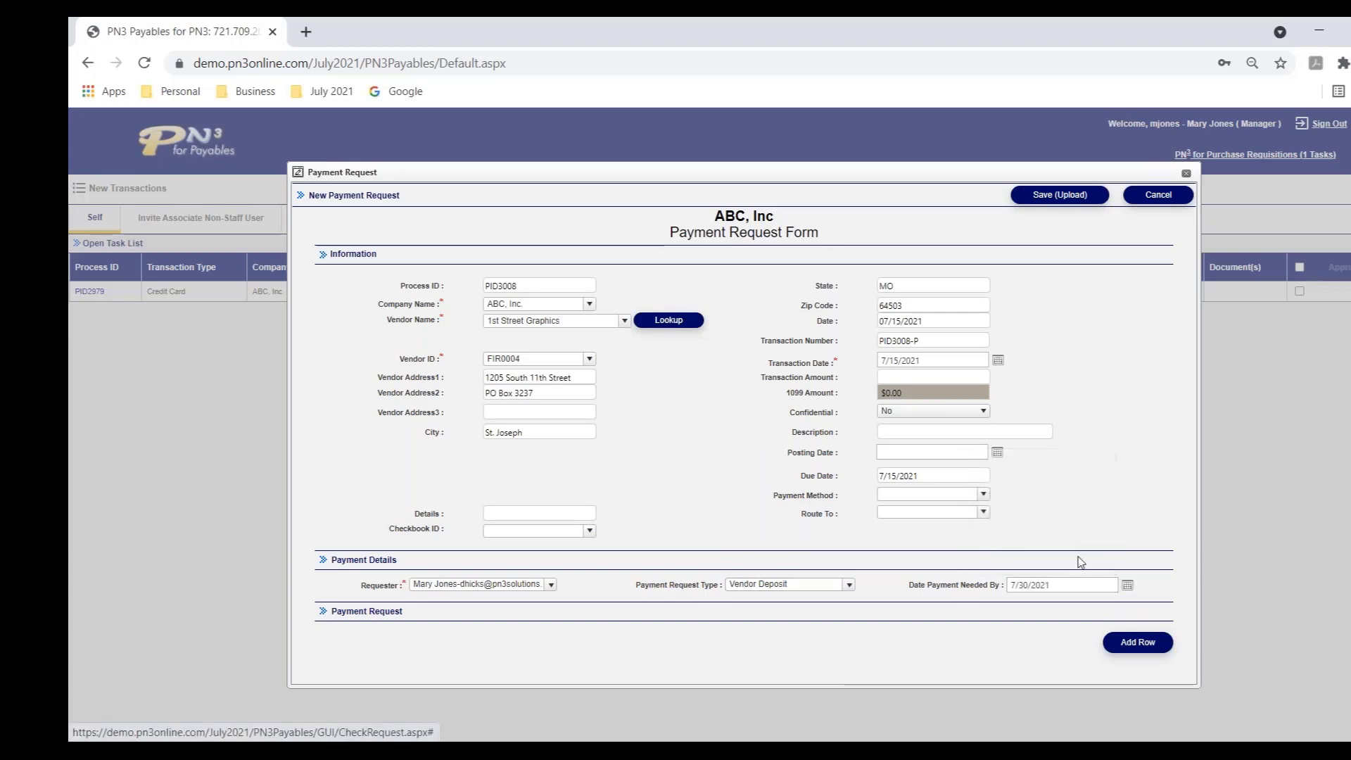
left_click(1137, 643)
left_click(513, 573)
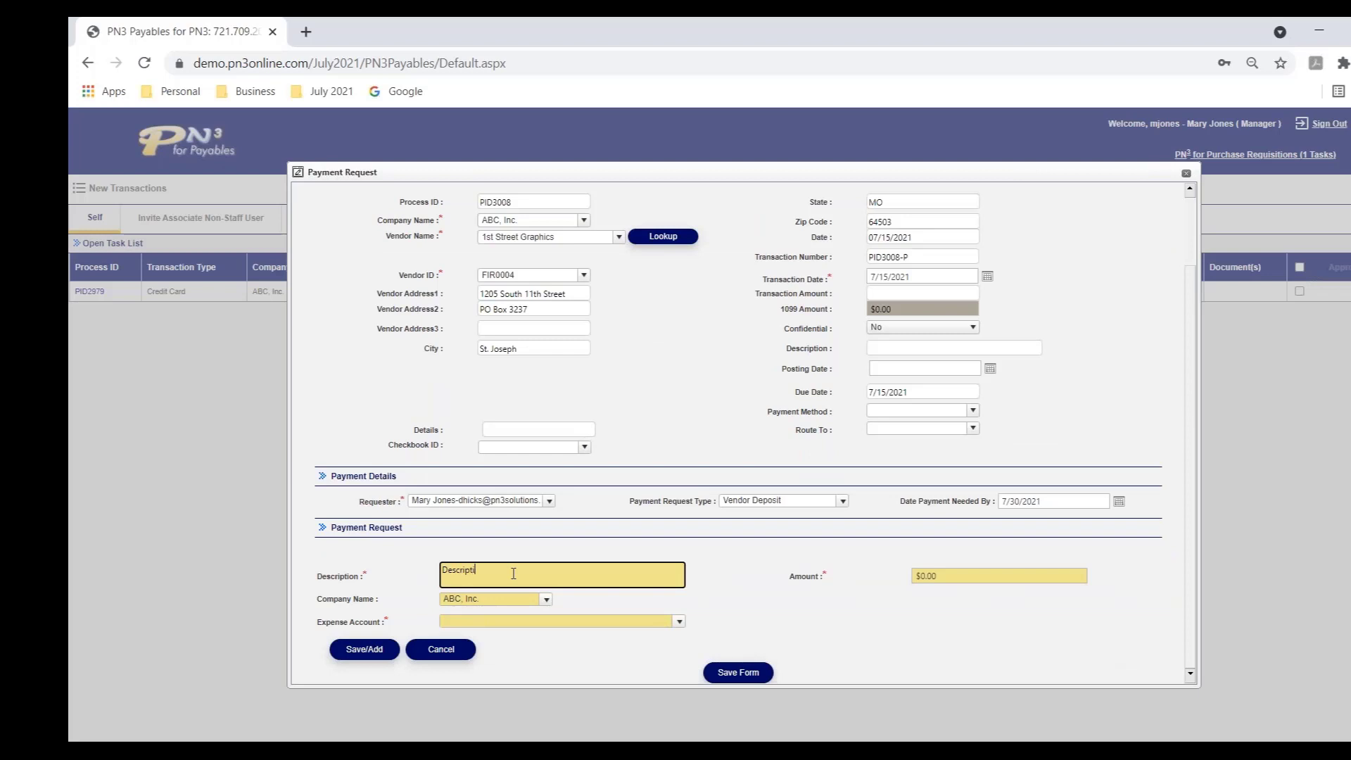
Add a $500.00 request line charged to Administration Bldg - Contractual and save it.
key("Tab")
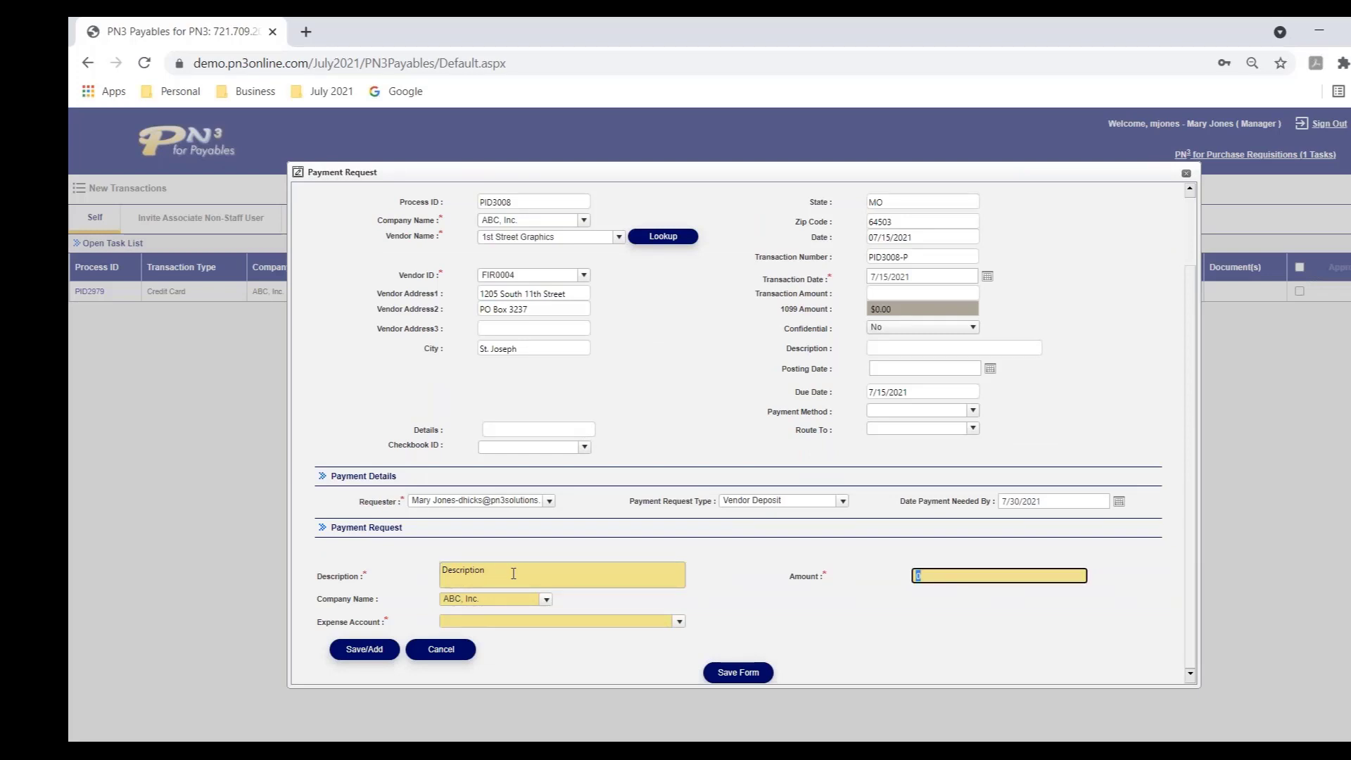
type("500.00")
left_click(679, 621)
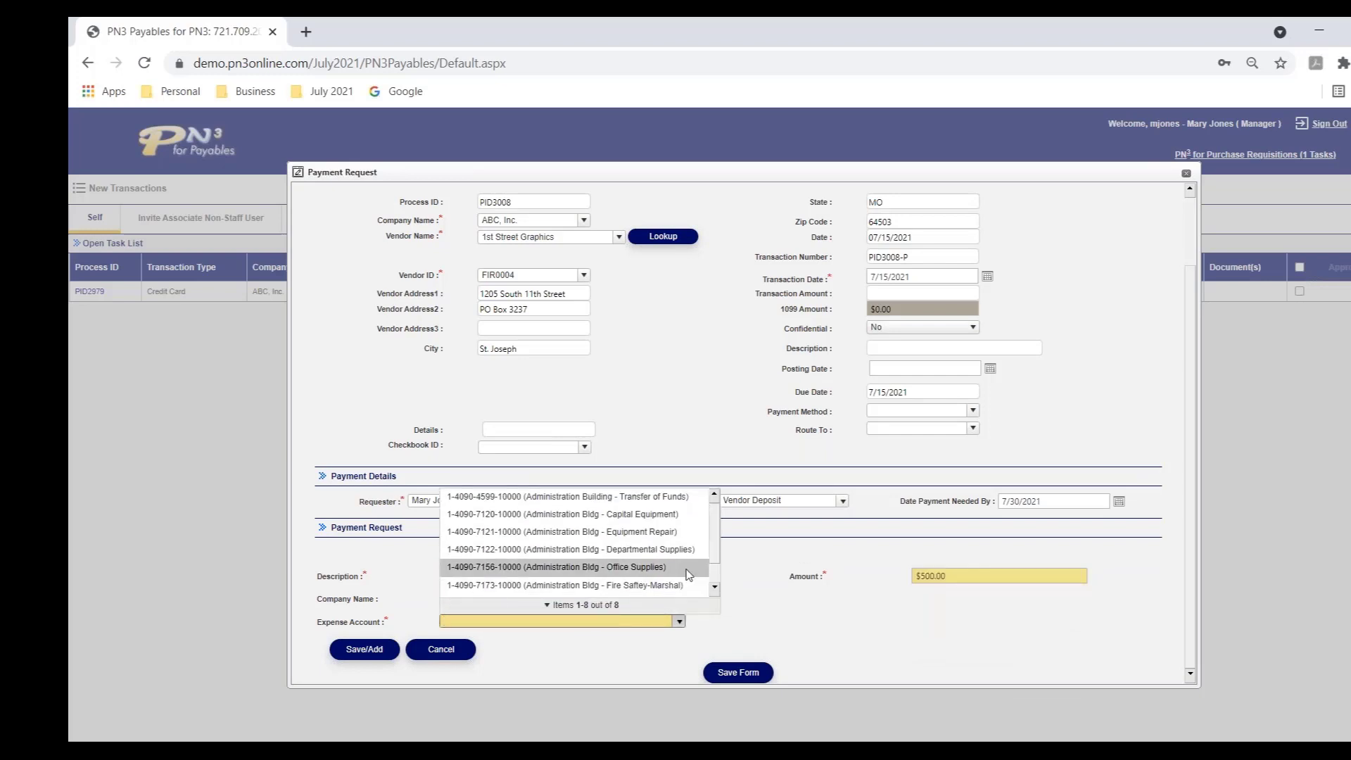
scroll(693, 568, "down", 2)
left_click(676, 584)
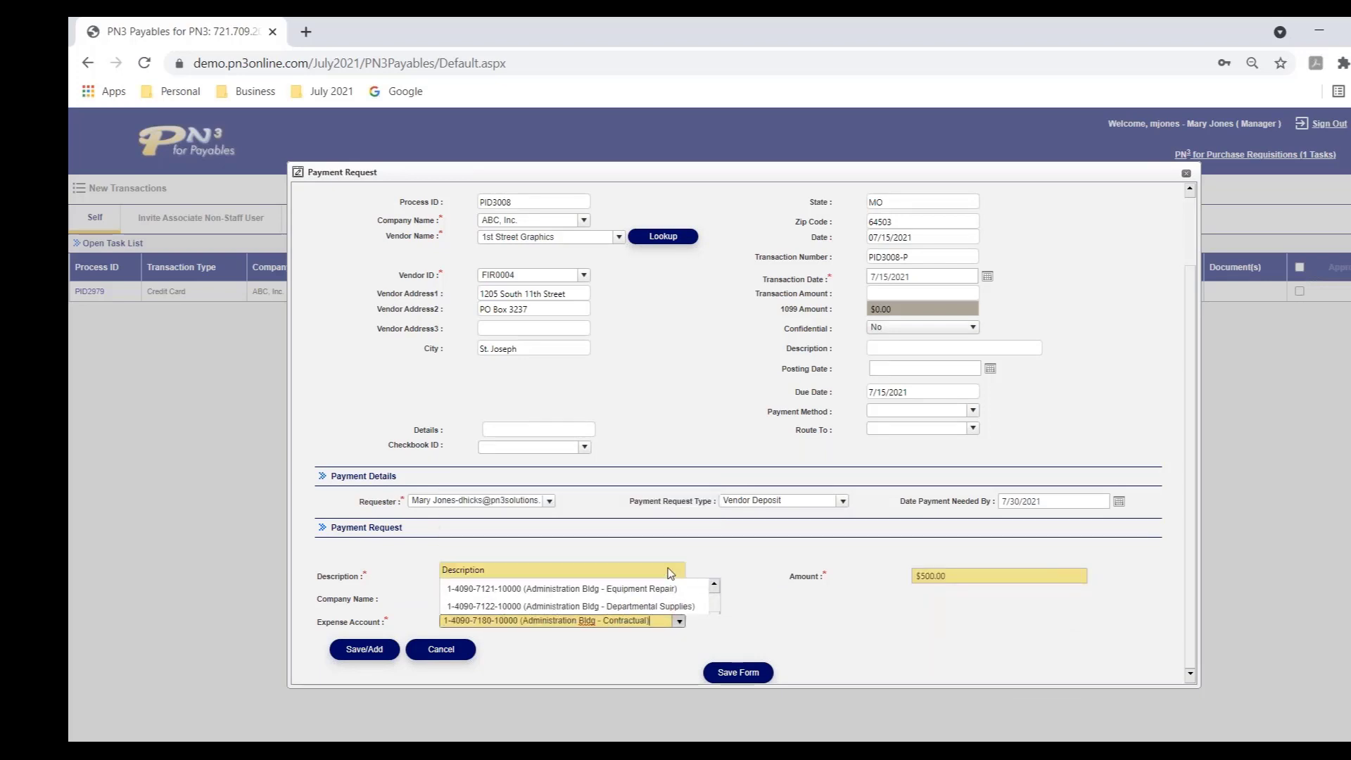
left_click(387, 651)
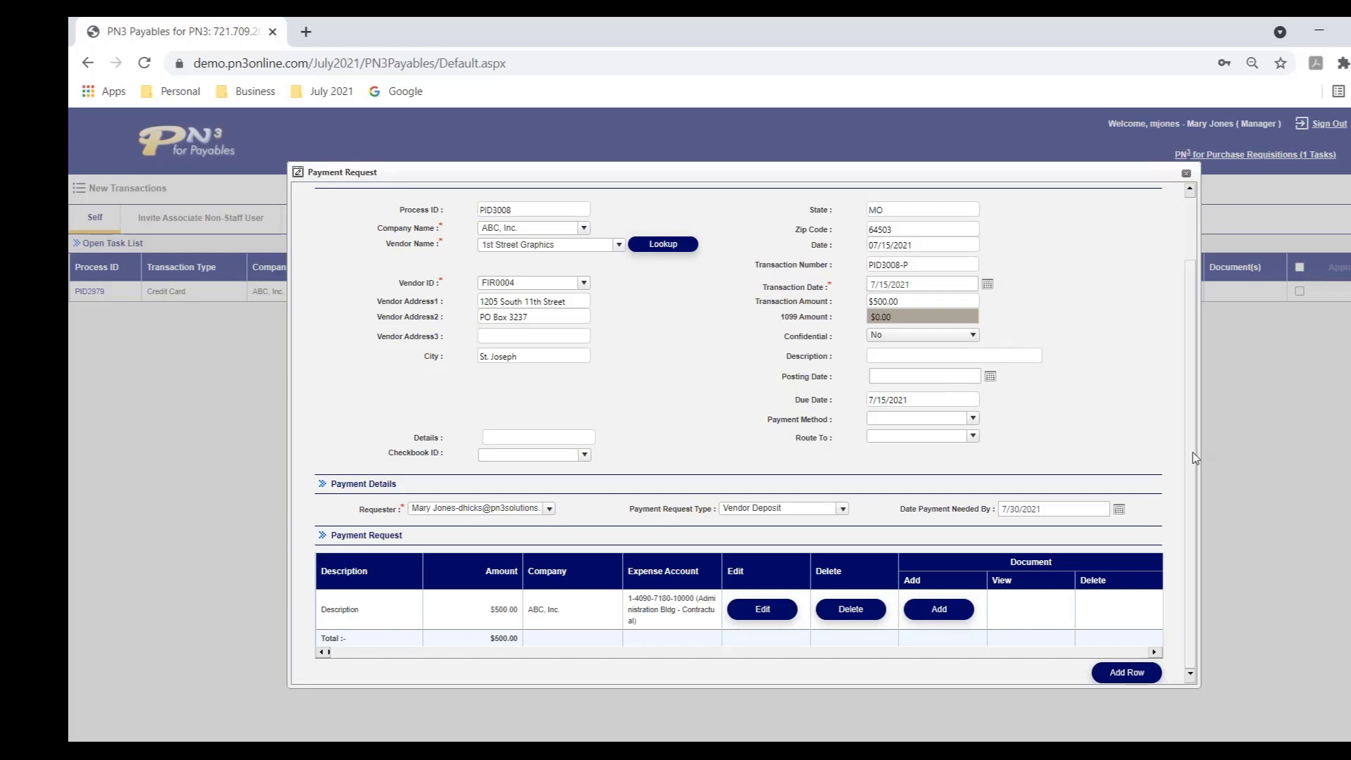
left_click_drag(1192, 453, 1189, 374)
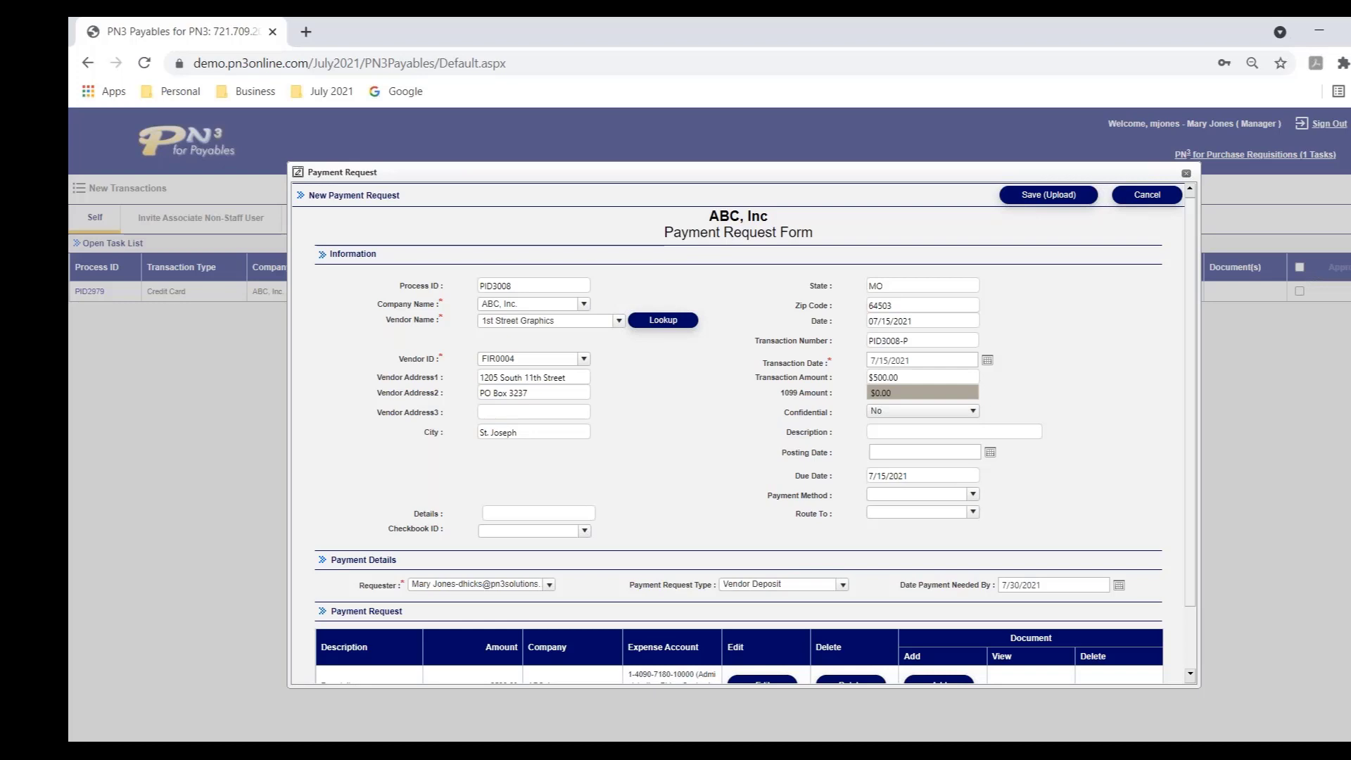
Cancel the unsaved payment request and start new ABC, Inc expense report PID3008-E.
left_click(1140, 197)
left_click(709, 438)
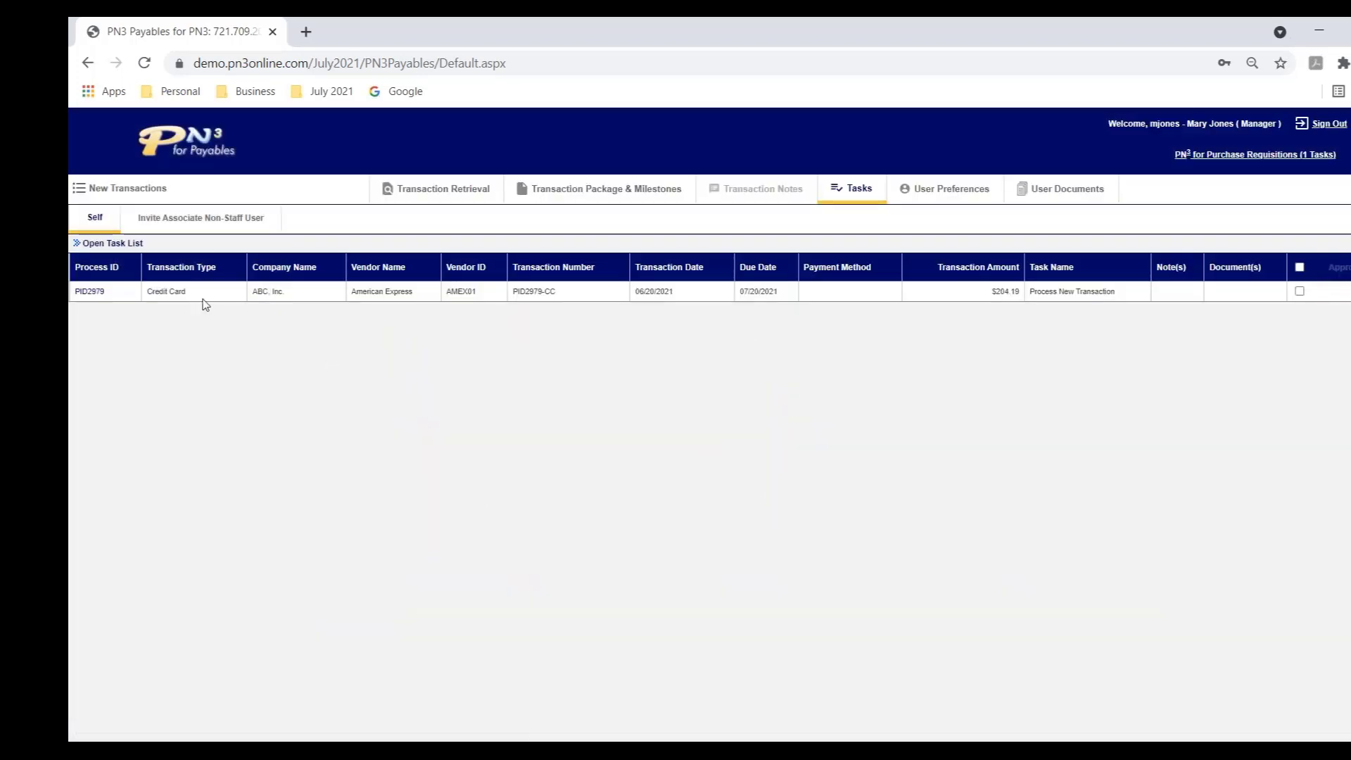
left_click(121, 196)
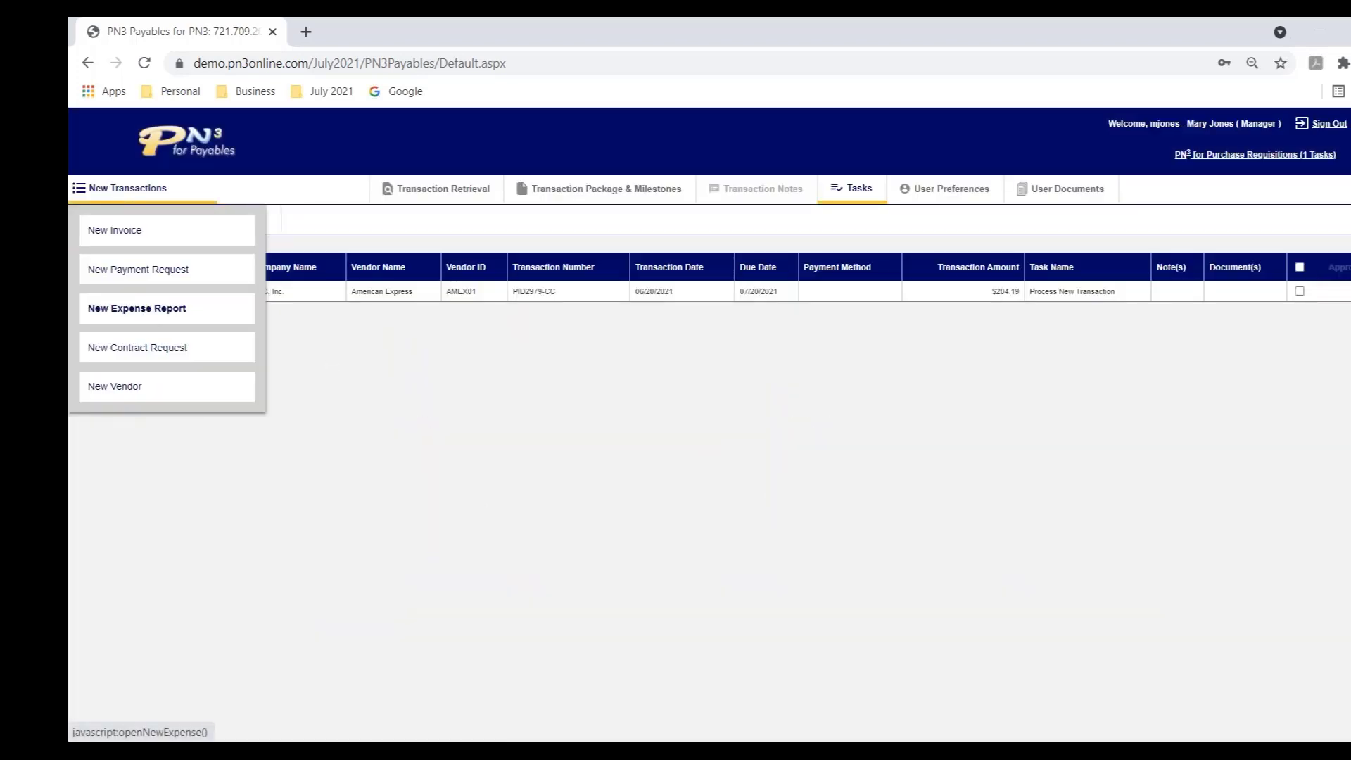
left_click(141, 321)
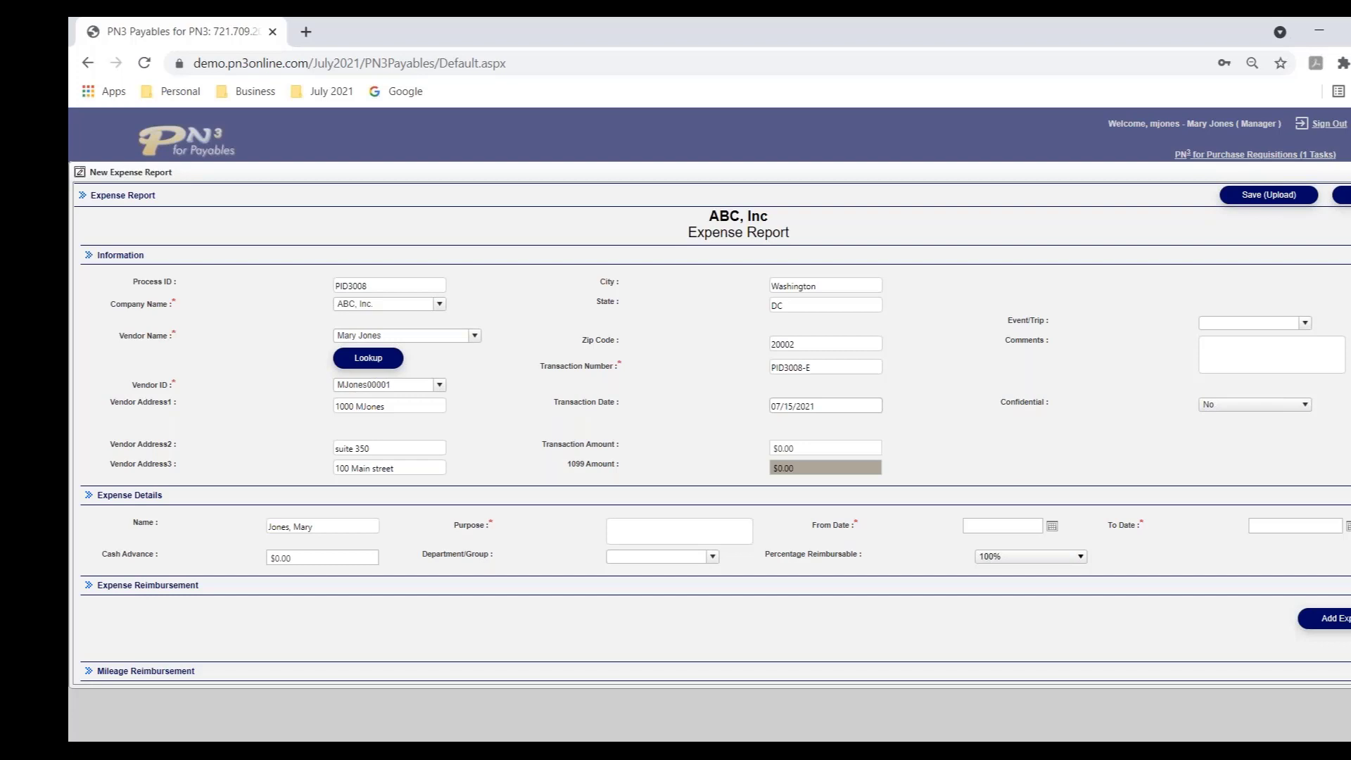
Enter 'July' as the report purpose, with dates from 7/1/2021 to 7/31/2021.
left_click(668, 538)
type("July")
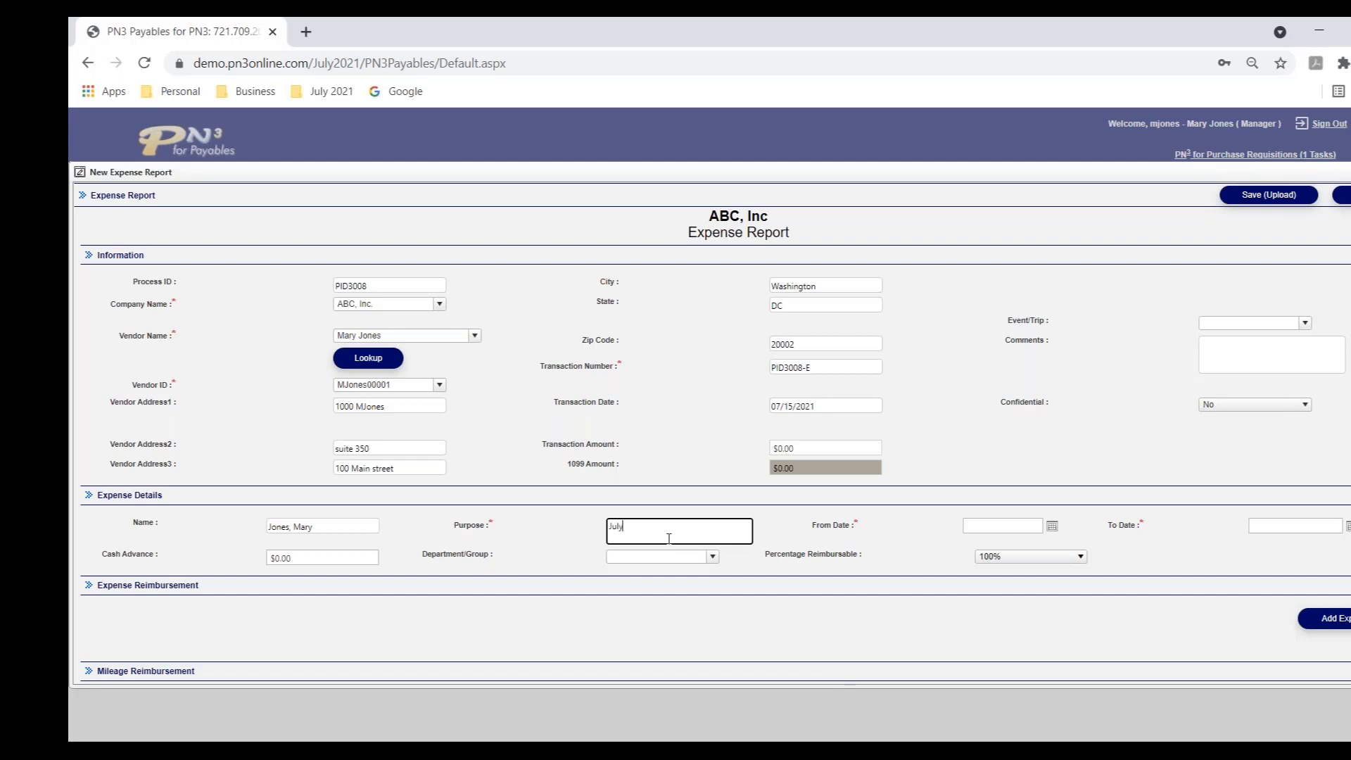
left_click(1052, 526)
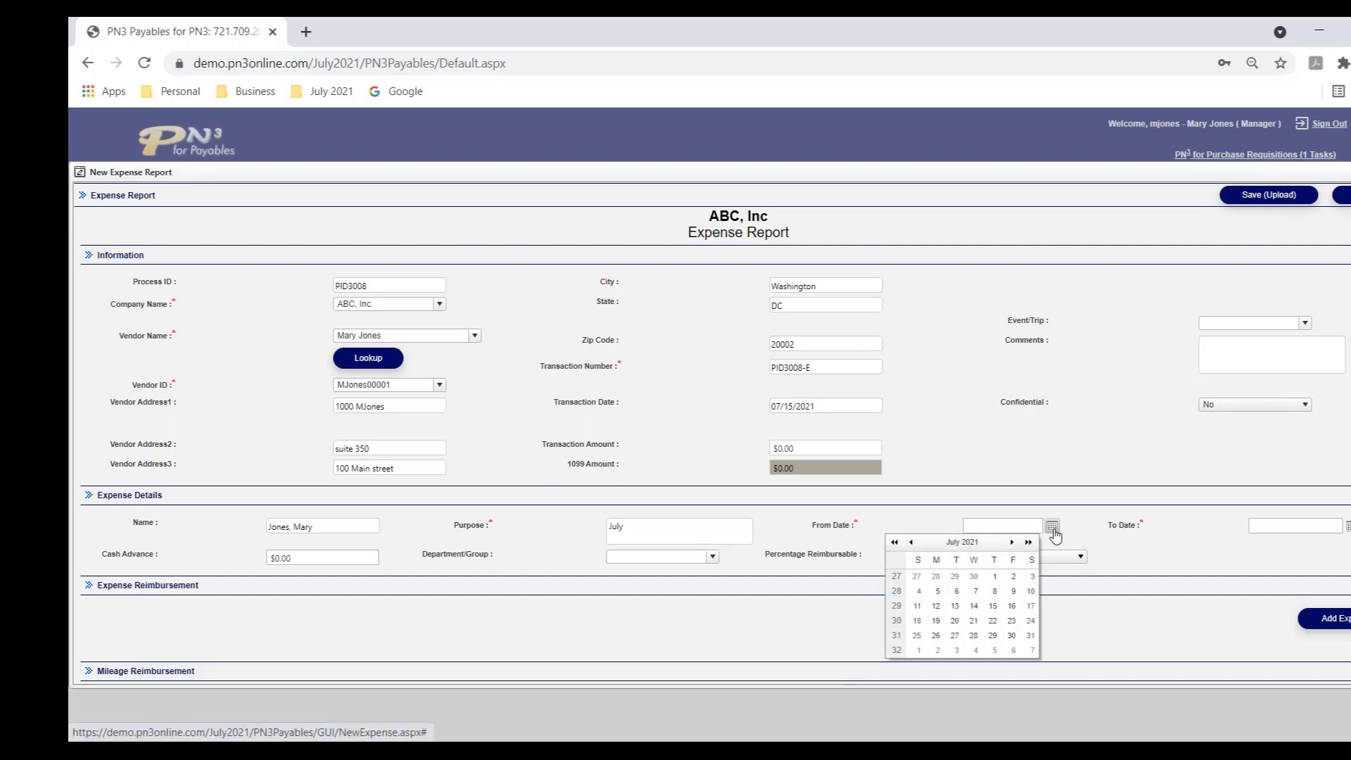
left_click(994, 582)
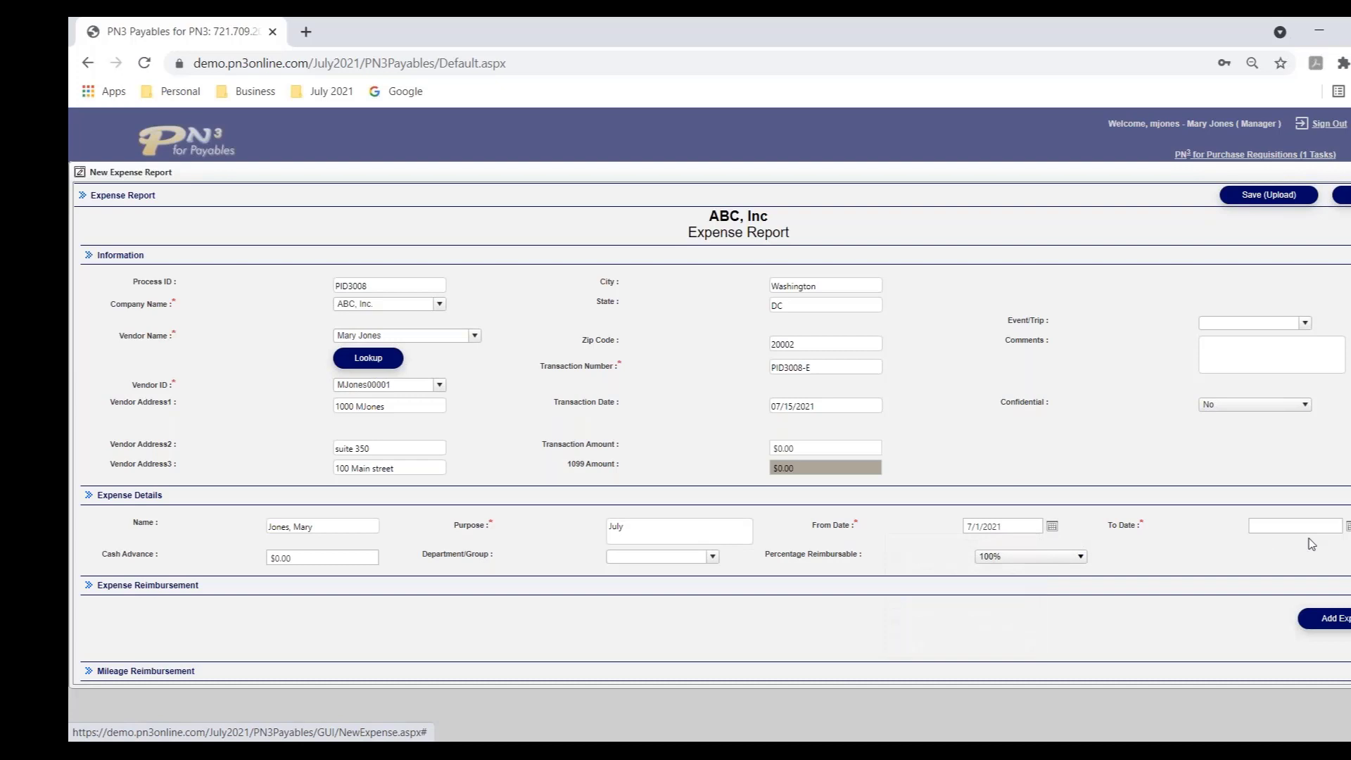
left_click(1345, 526)
left_click(1330, 634)
Add a 7/1/2021 Lodging line for Double Tree, $973.09, on the Contractual account.
left_click(1324, 623)
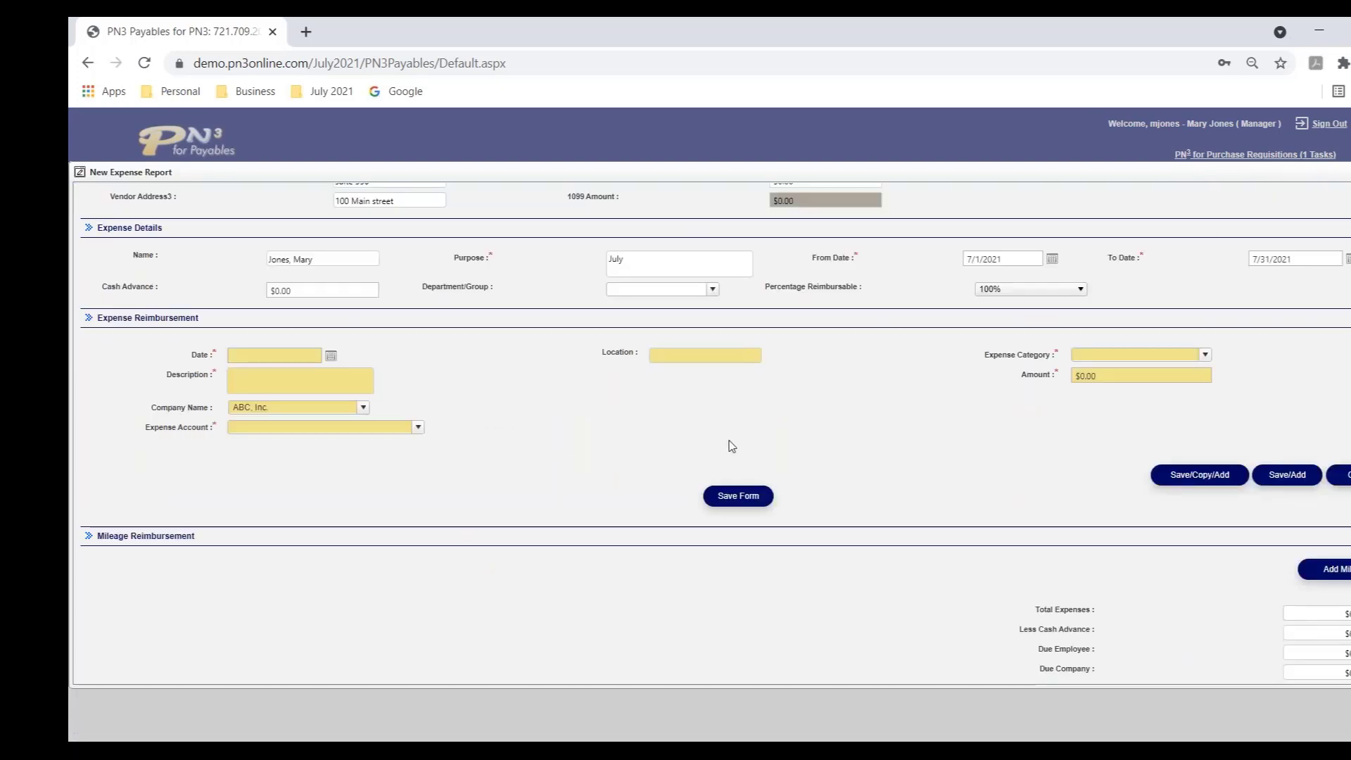
left_click(331, 357)
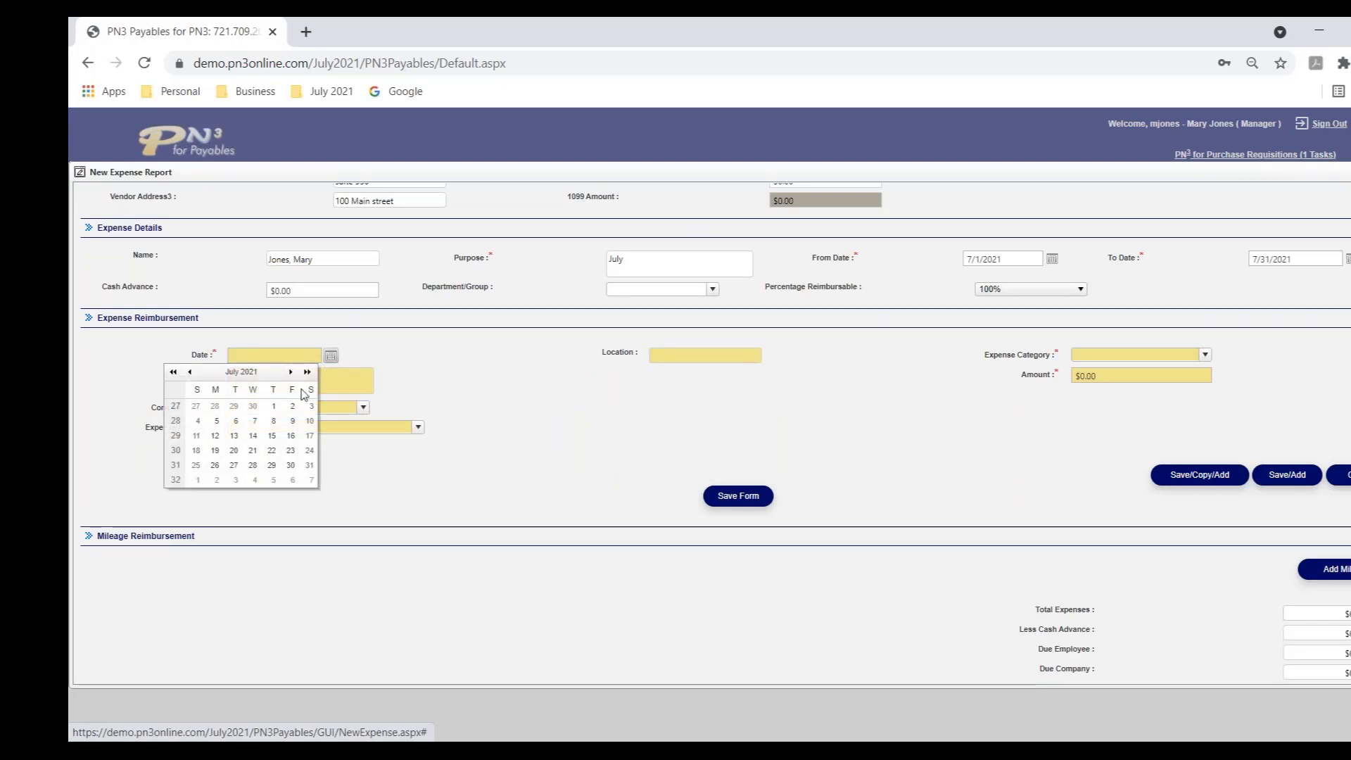
left_click(274, 408)
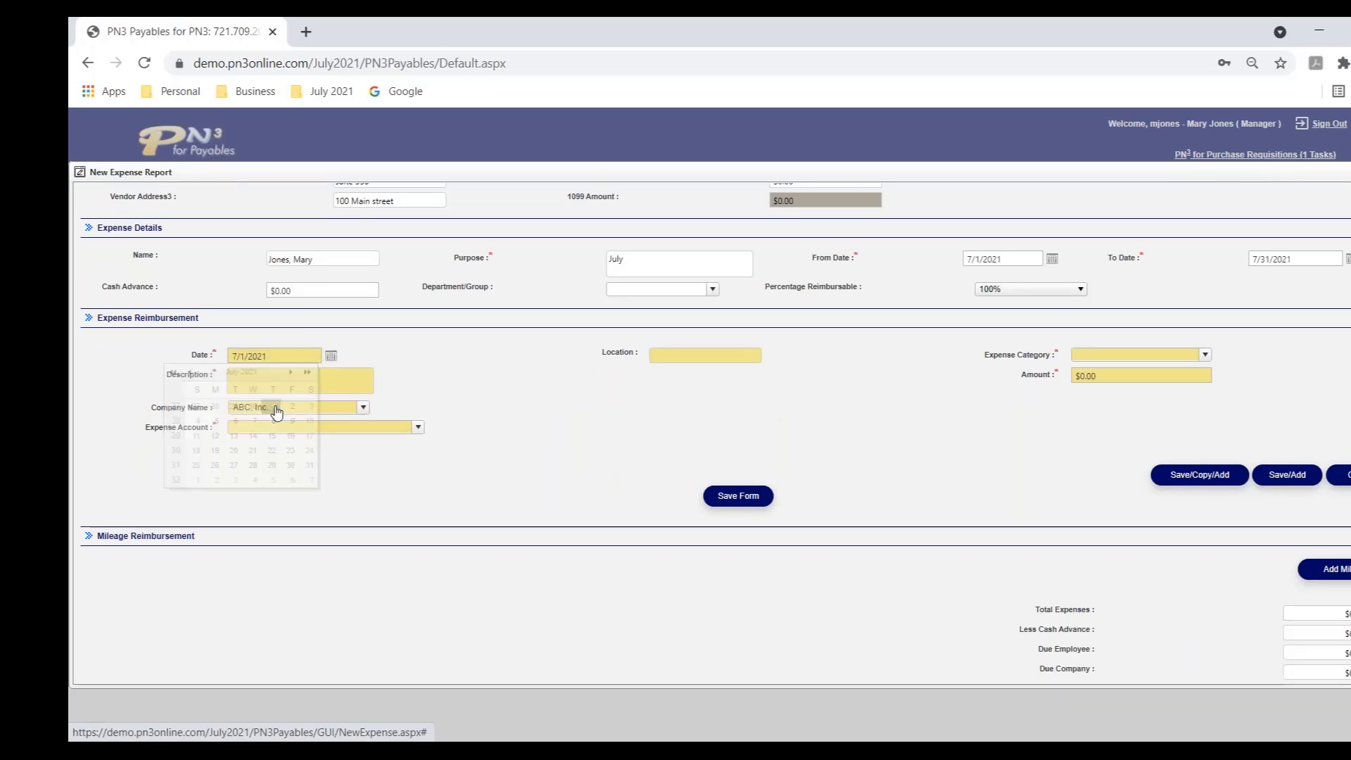
left_click(1203, 355)
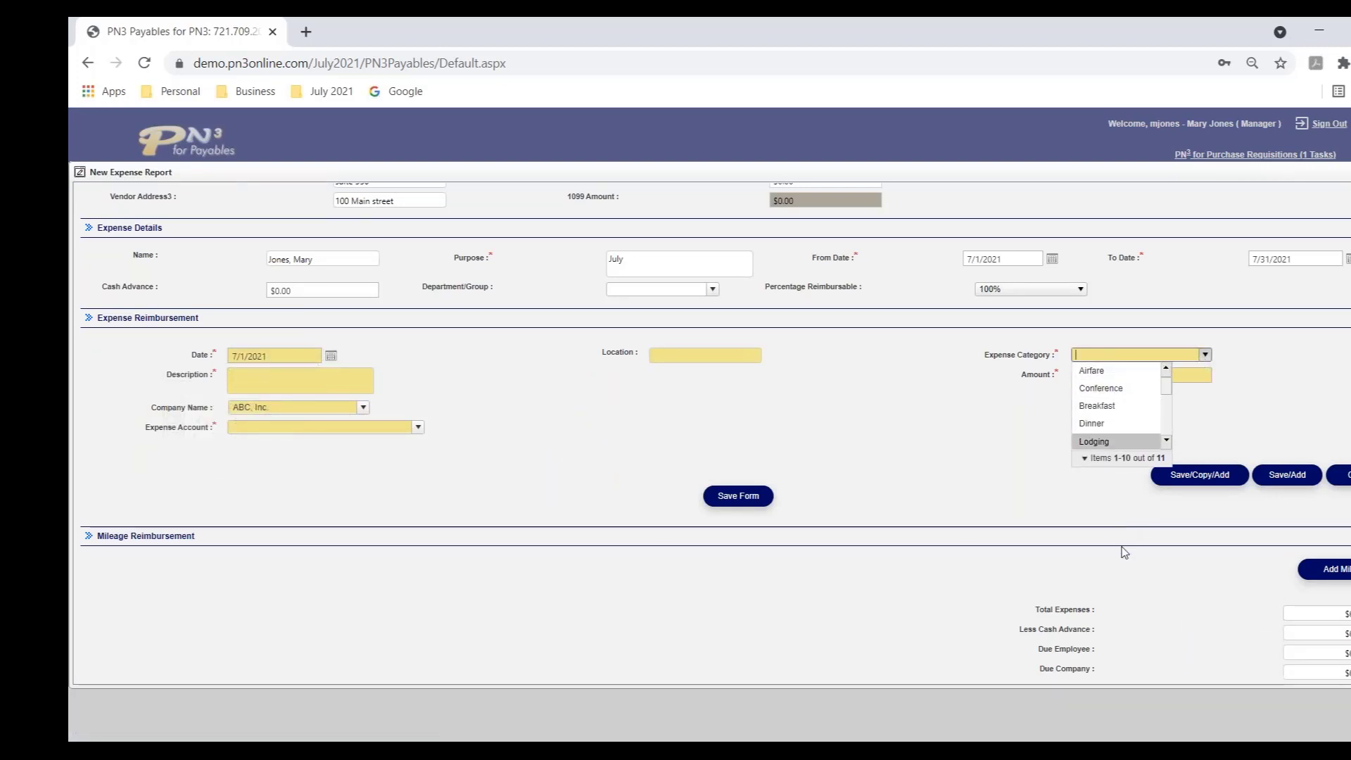
left_click(1095, 442)
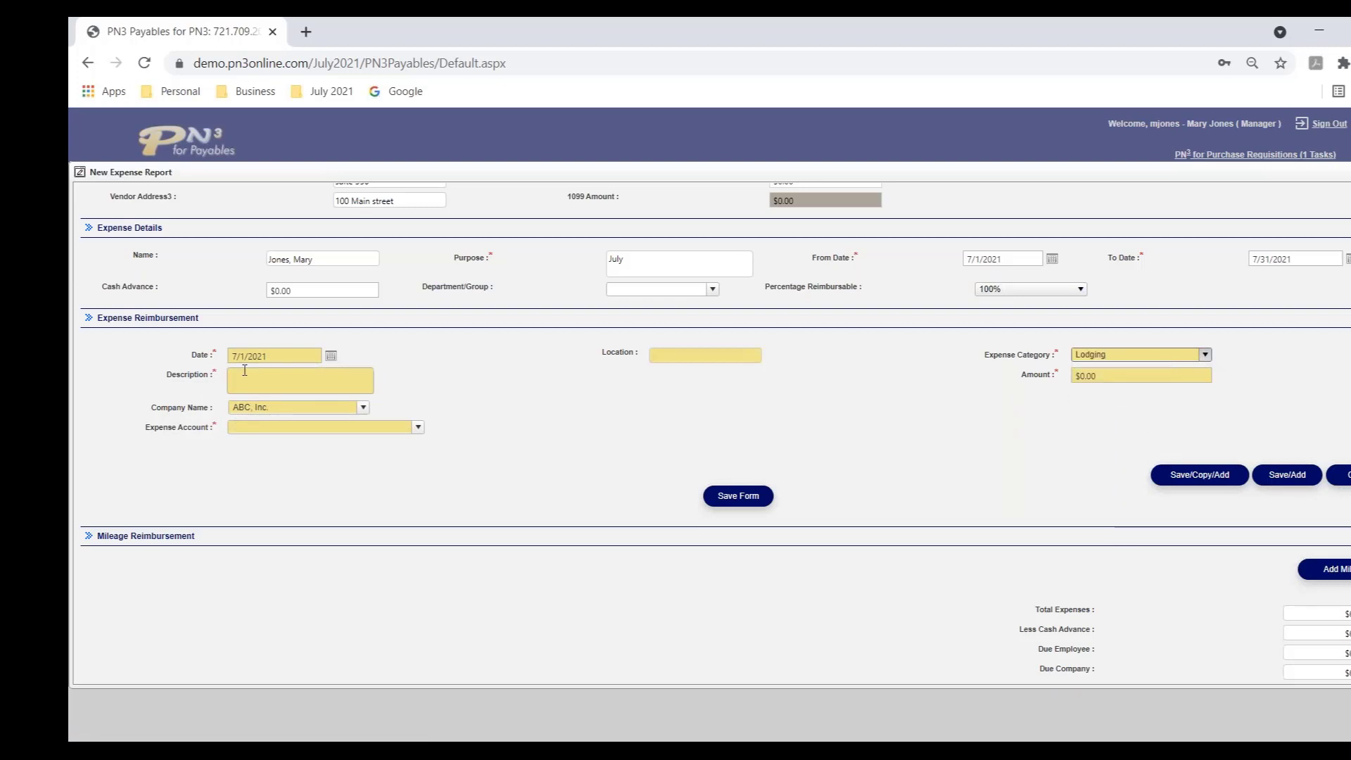
left_click(288, 388)
type("Double Tree")
key("Tab")
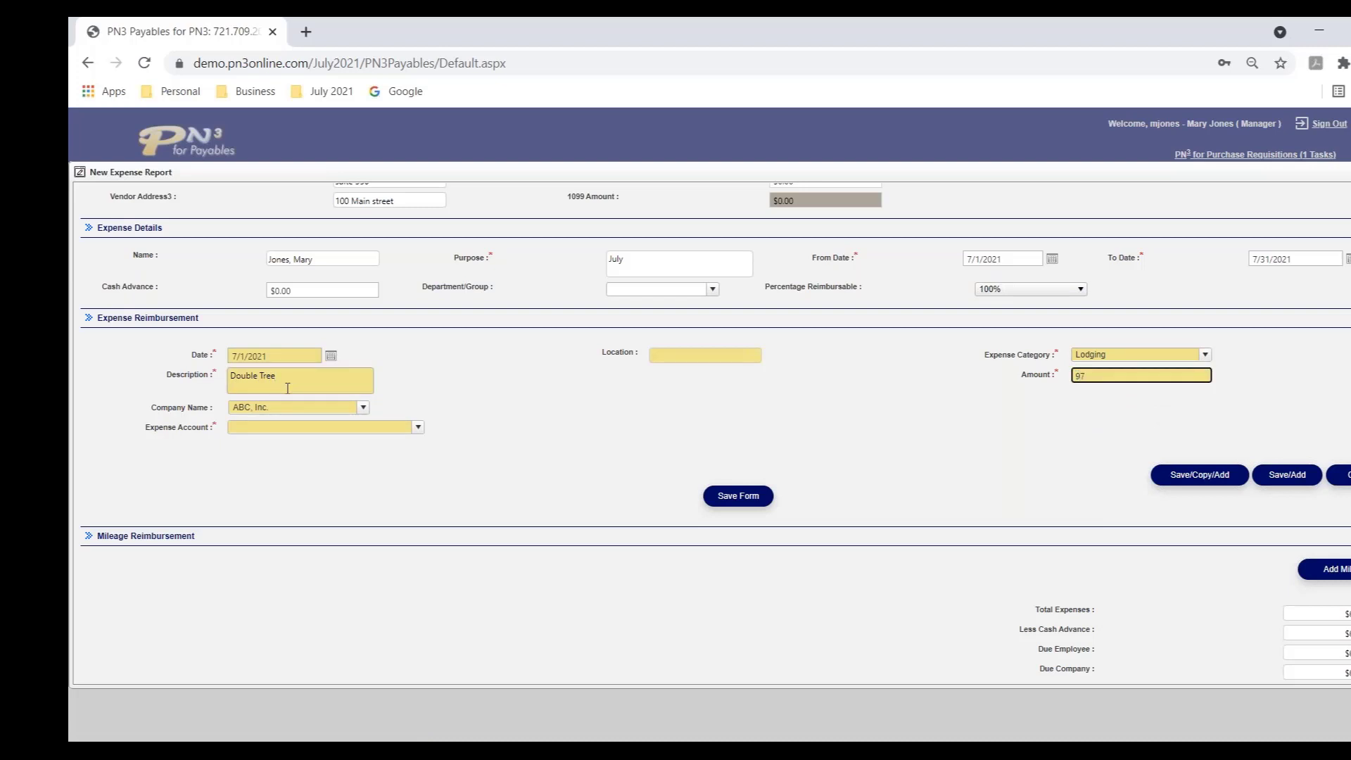
type("973.09")
left_click(417, 427)
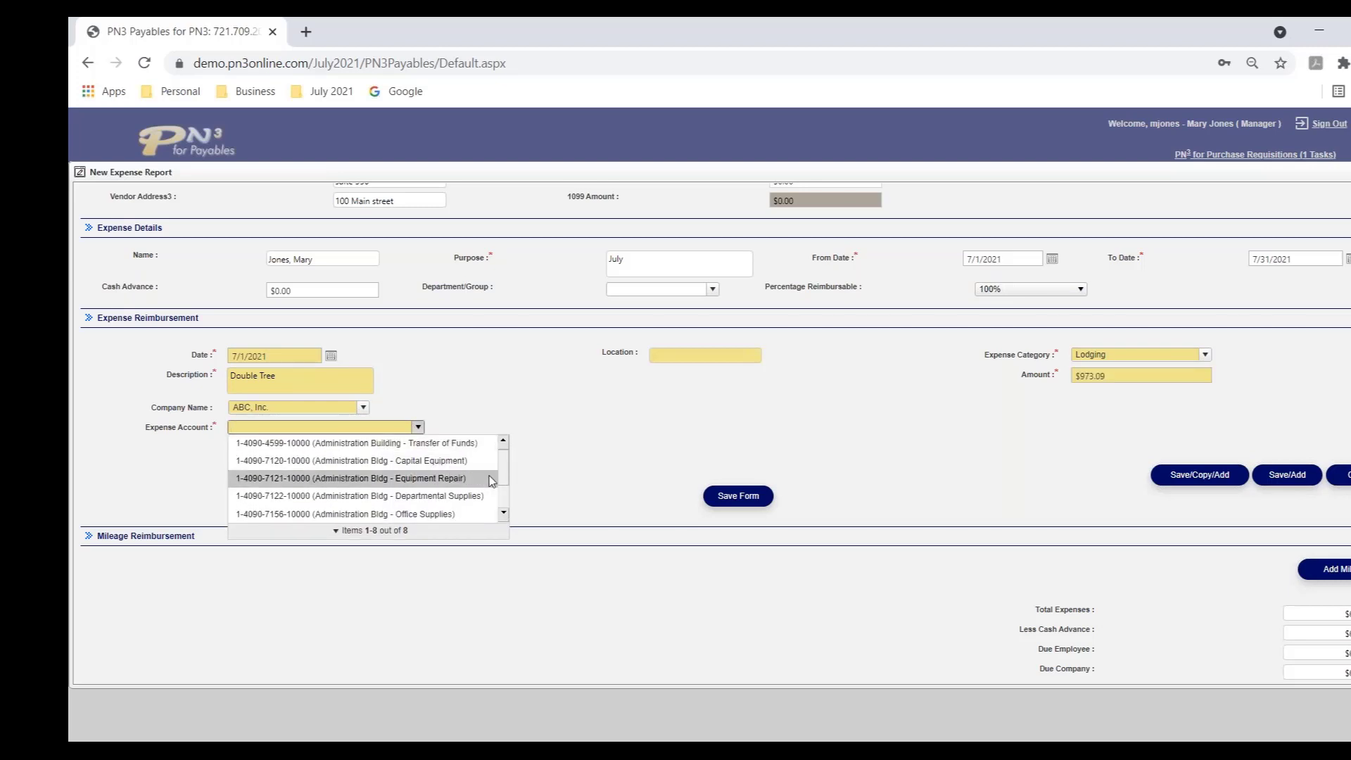
scroll(366, 461, "down", 3)
left_click(443, 512)
Save the Double Tree line, close the receipt import without attaching, and cancel the blank form.
left_click(1200, 478)
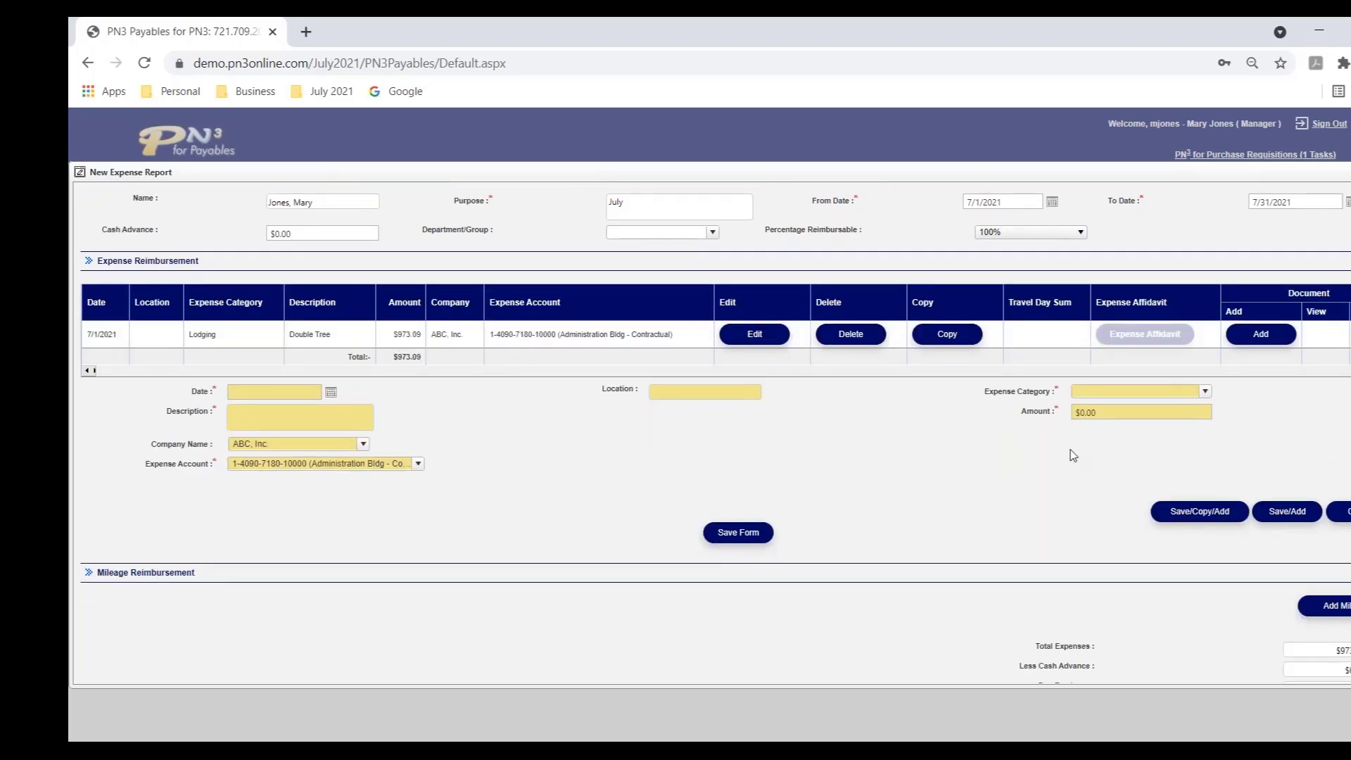
left_click(1279, 307)
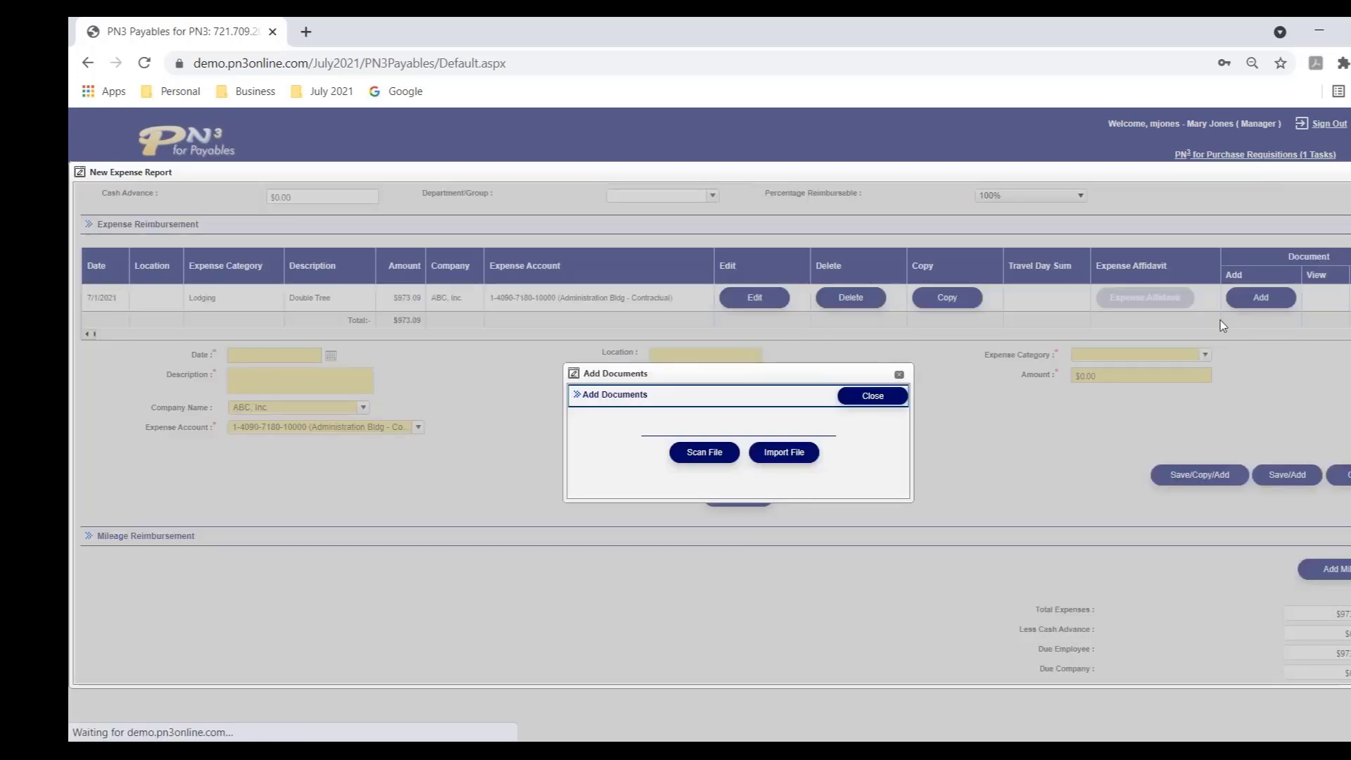
left_click(796, 461)
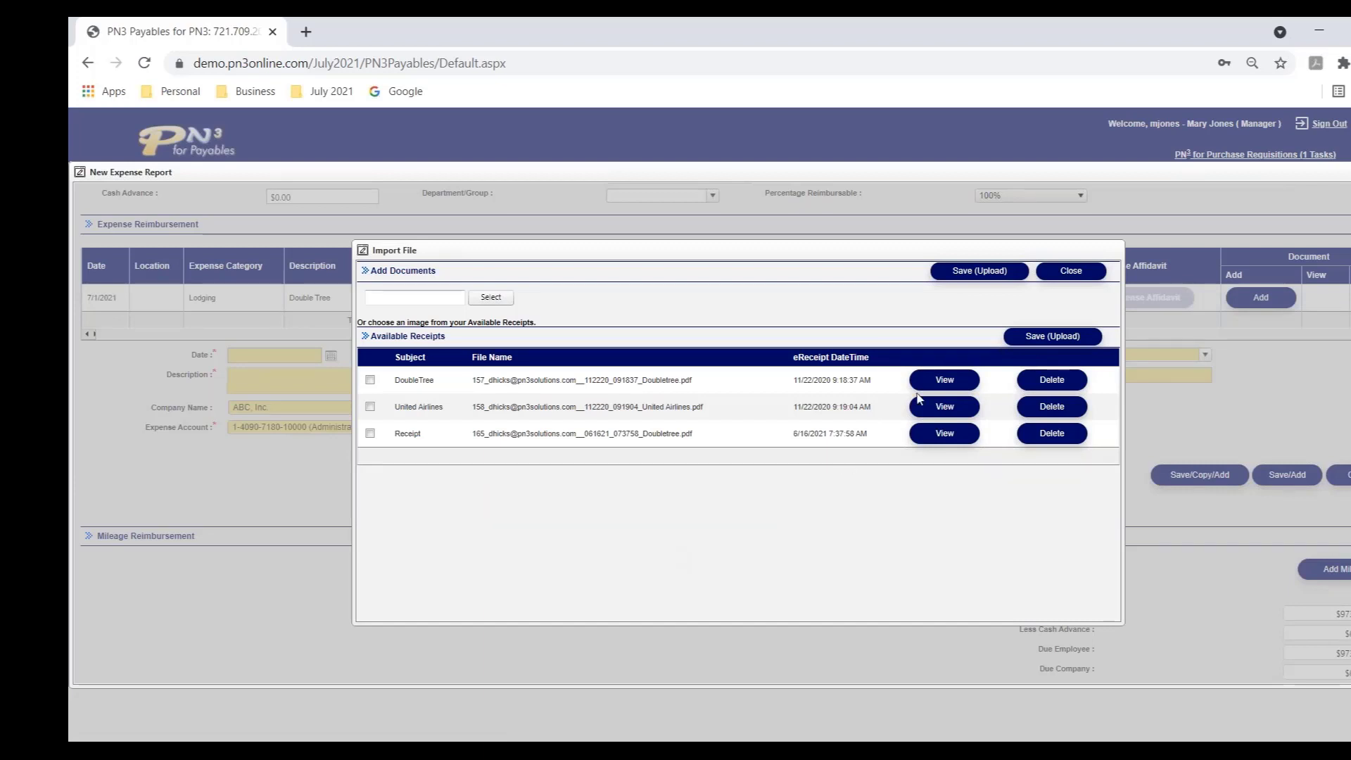
left_click(1090, 279)
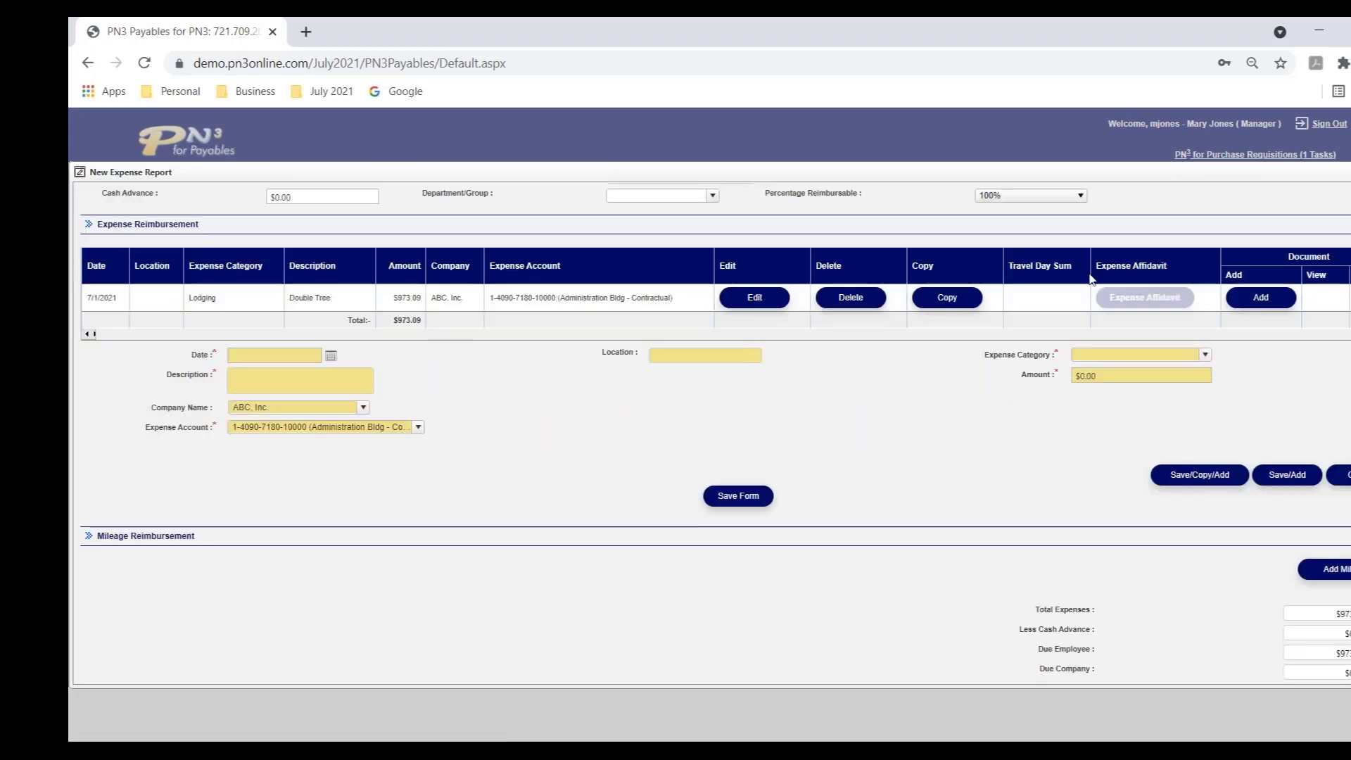
left_click(1346, 475)
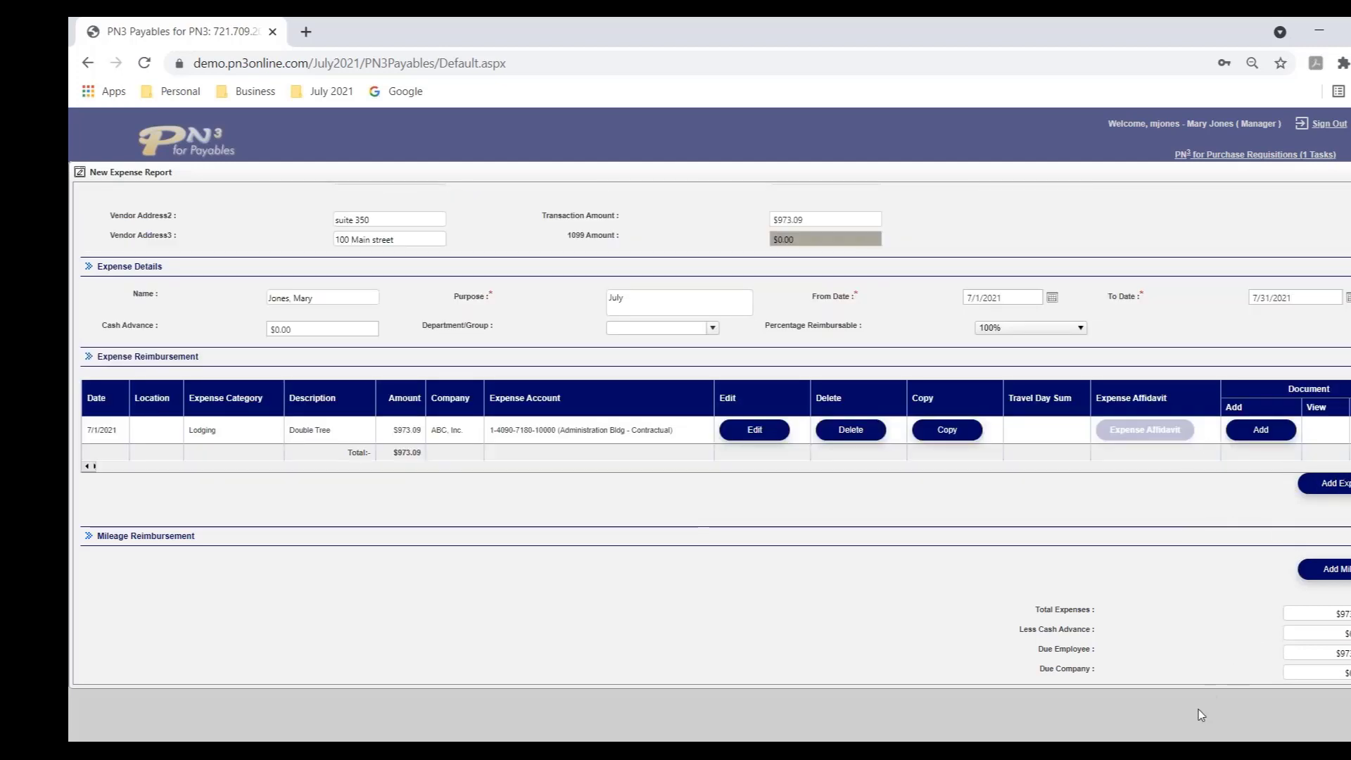
Add a 7/1/2021 mileage trip from 1818 Library St., Reston to 4800 Hampden Lane, Bethesda.
left_click(1341, 571)
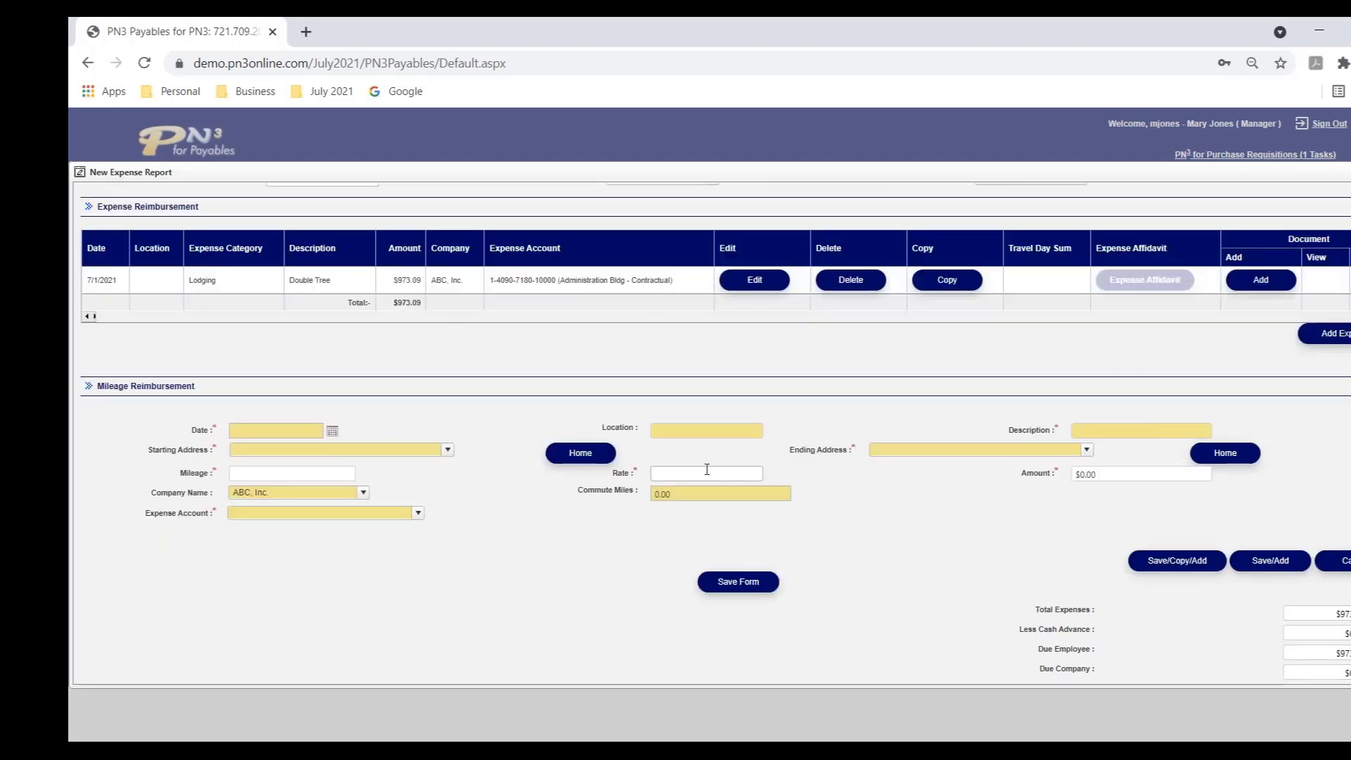
left_click(333, 433)
left_click(279, 485)
left_click(309, 450)
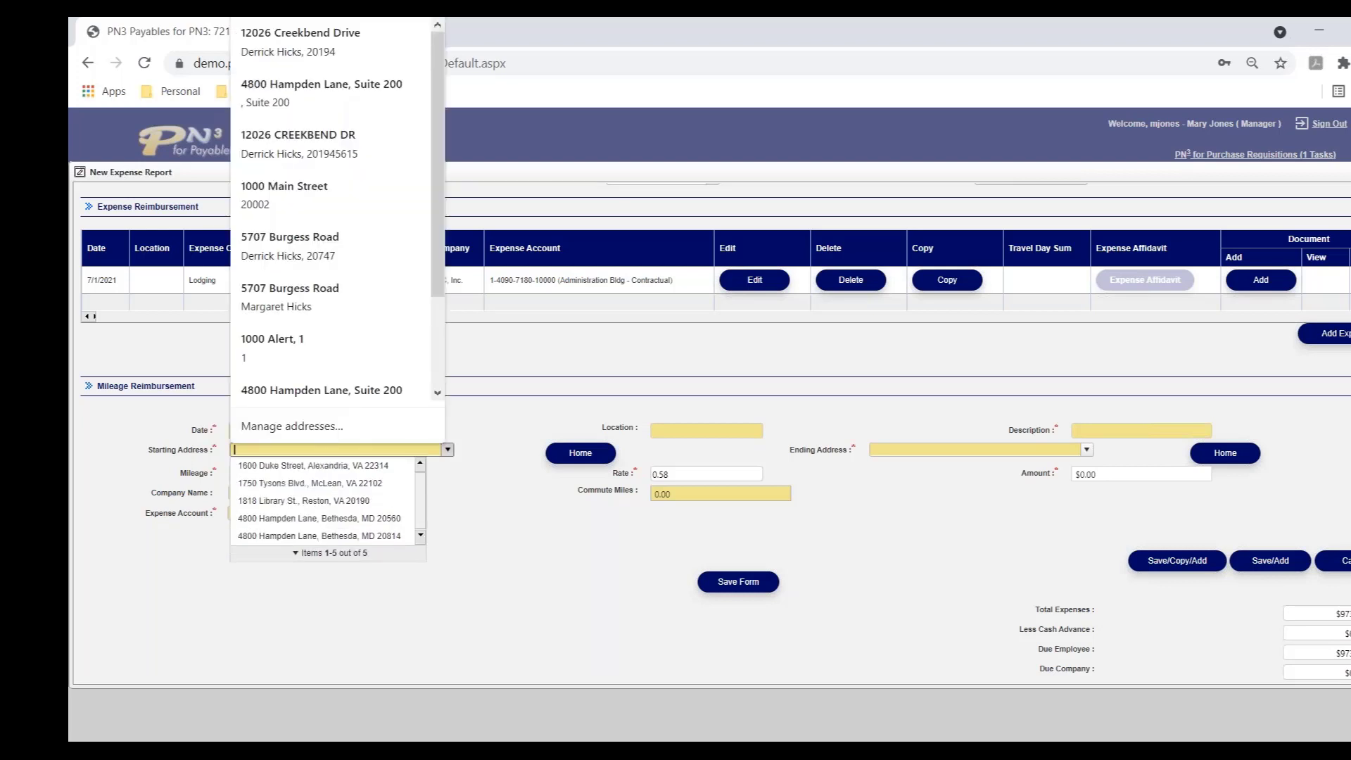
left_click(316, 500)
left_click(949, 450)
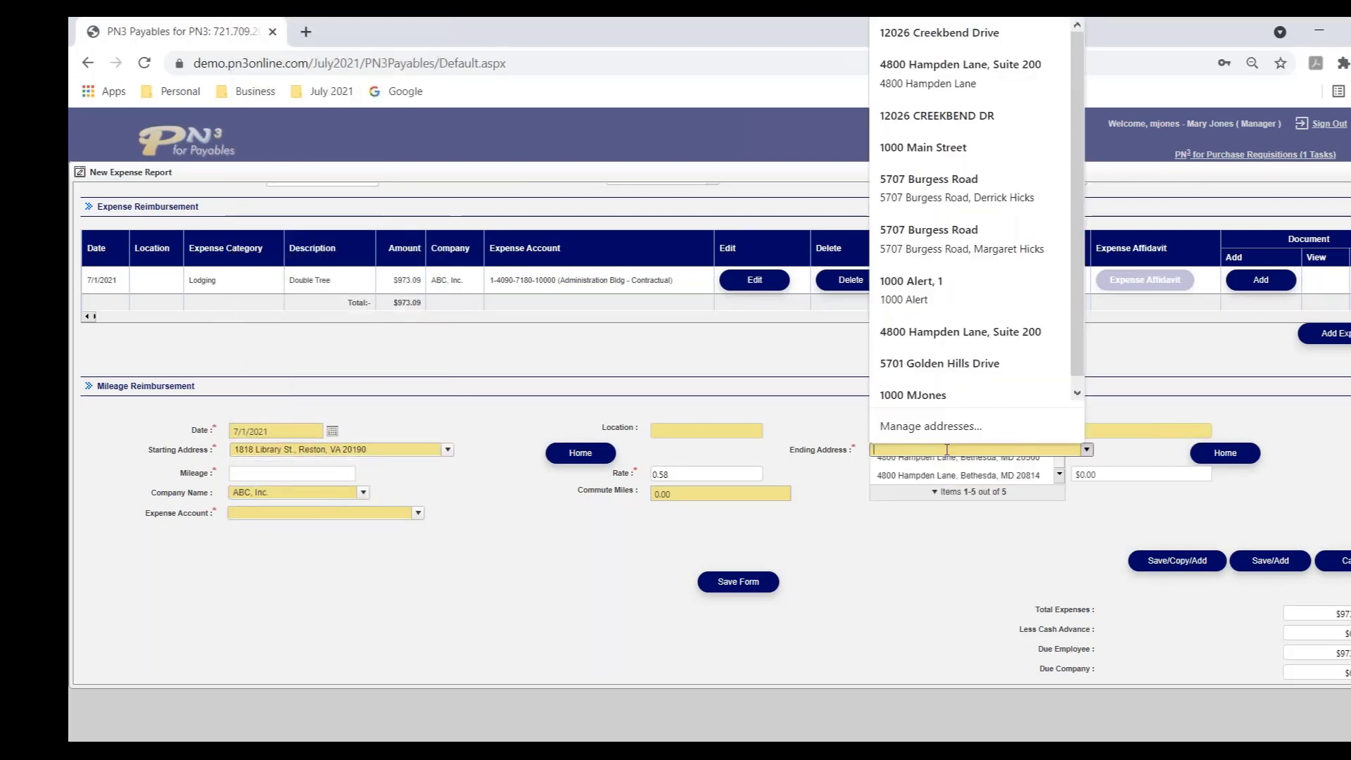
left_click(960, 536)
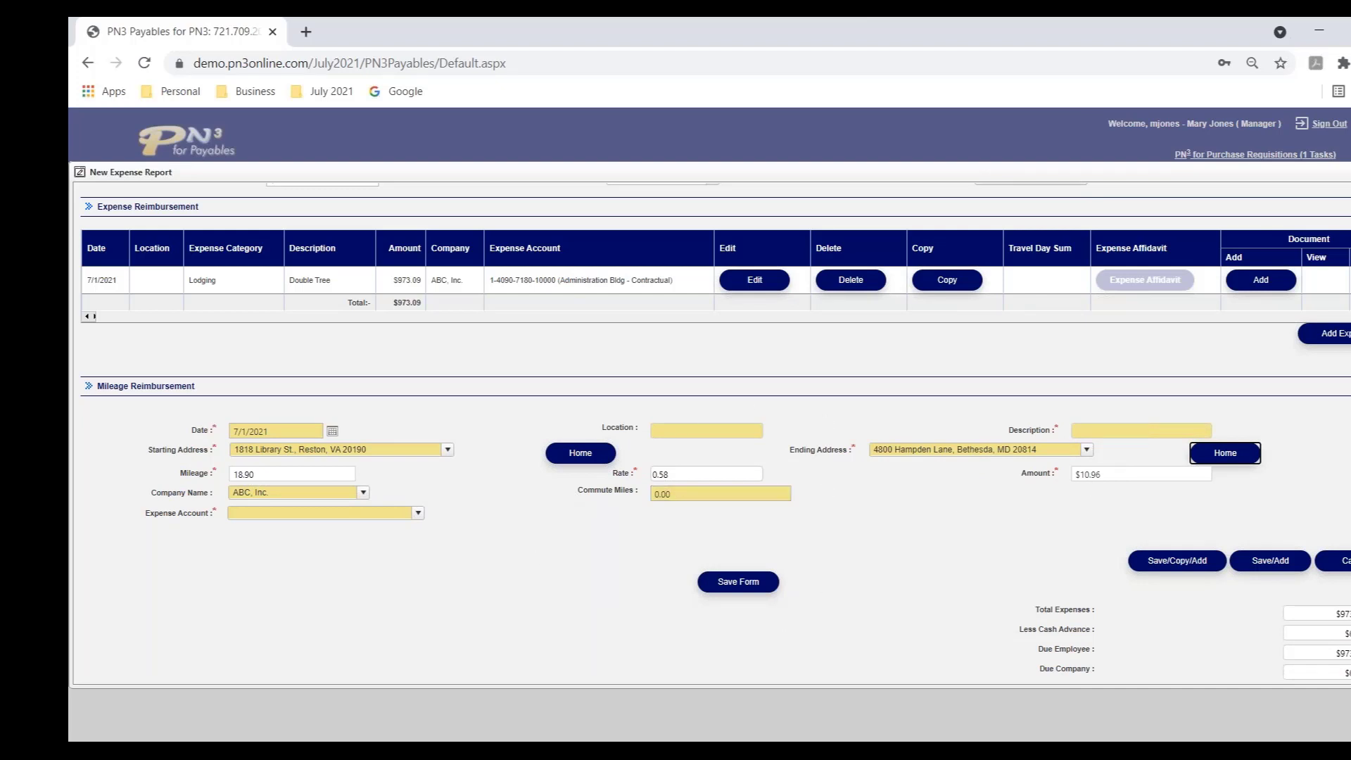
scroll(707, 455, "up", 3)
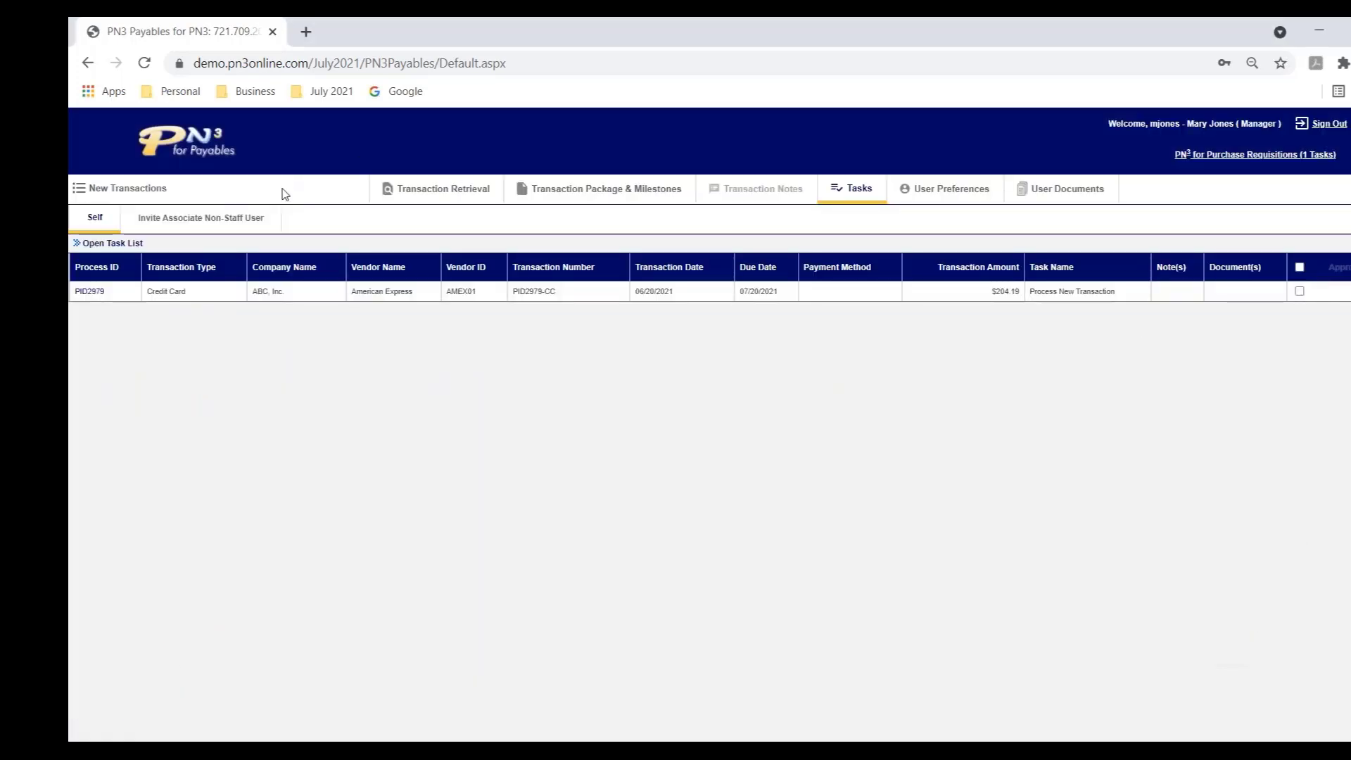
View and dismiss the New Transactions choices, then sign out of the manager account.
left_click(100, 191)
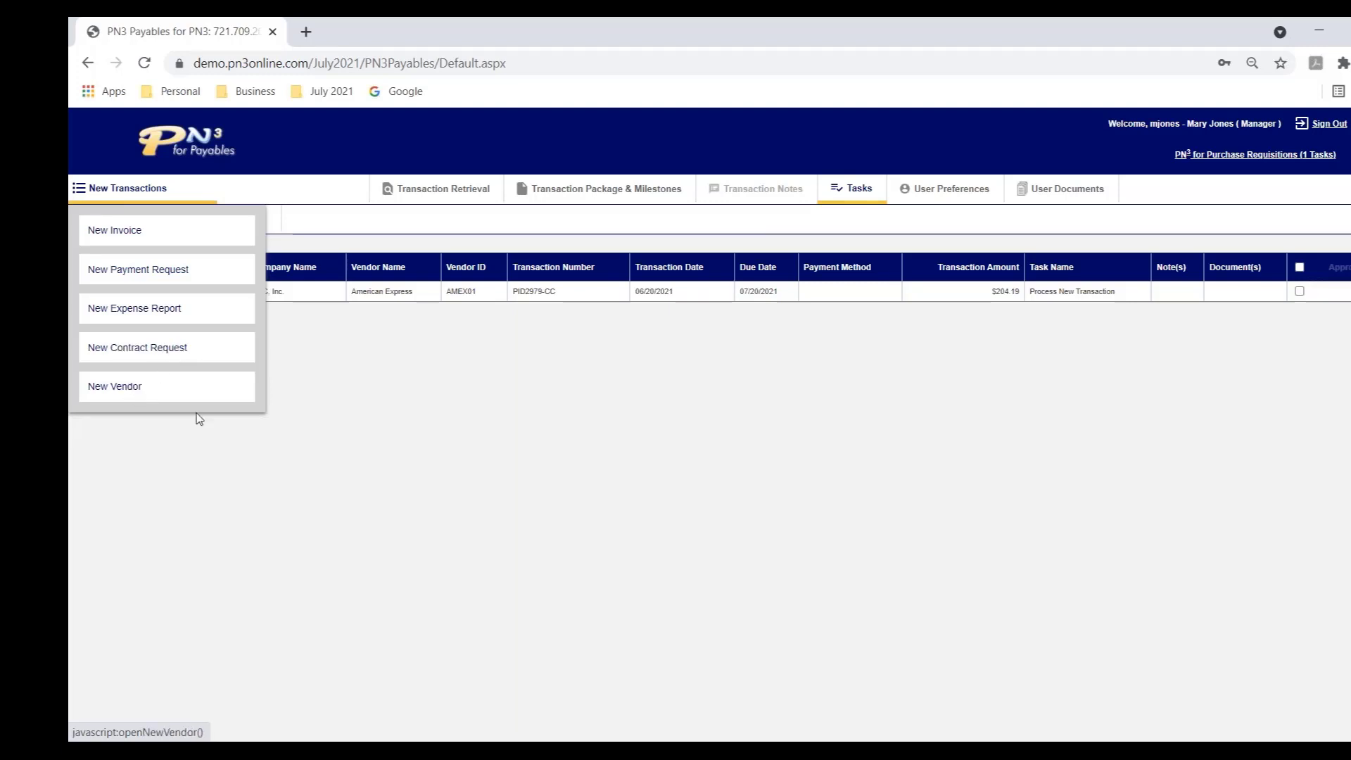
left_click(462, 426)
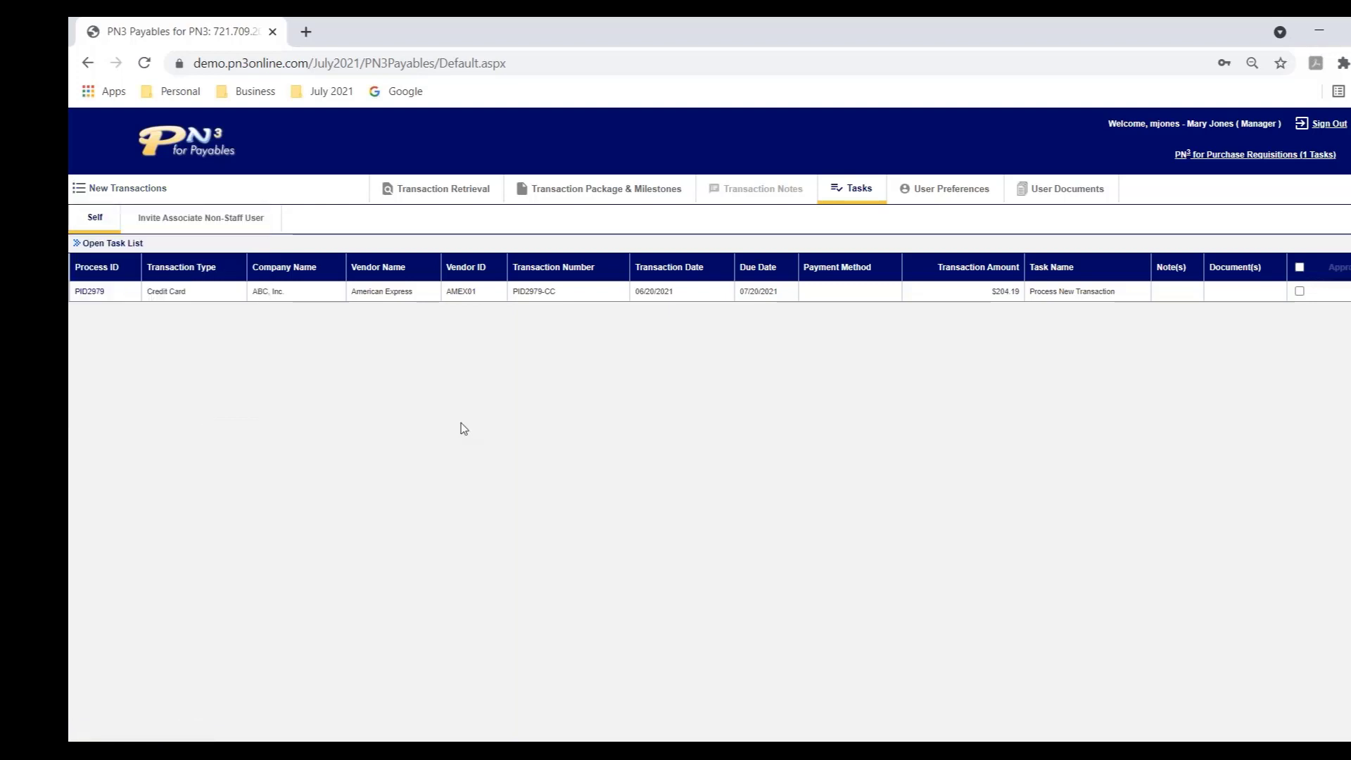
left_click(1331, 127)
Sign in as the AP processor using the saved user ID and the account password.
left_click(744, 268)
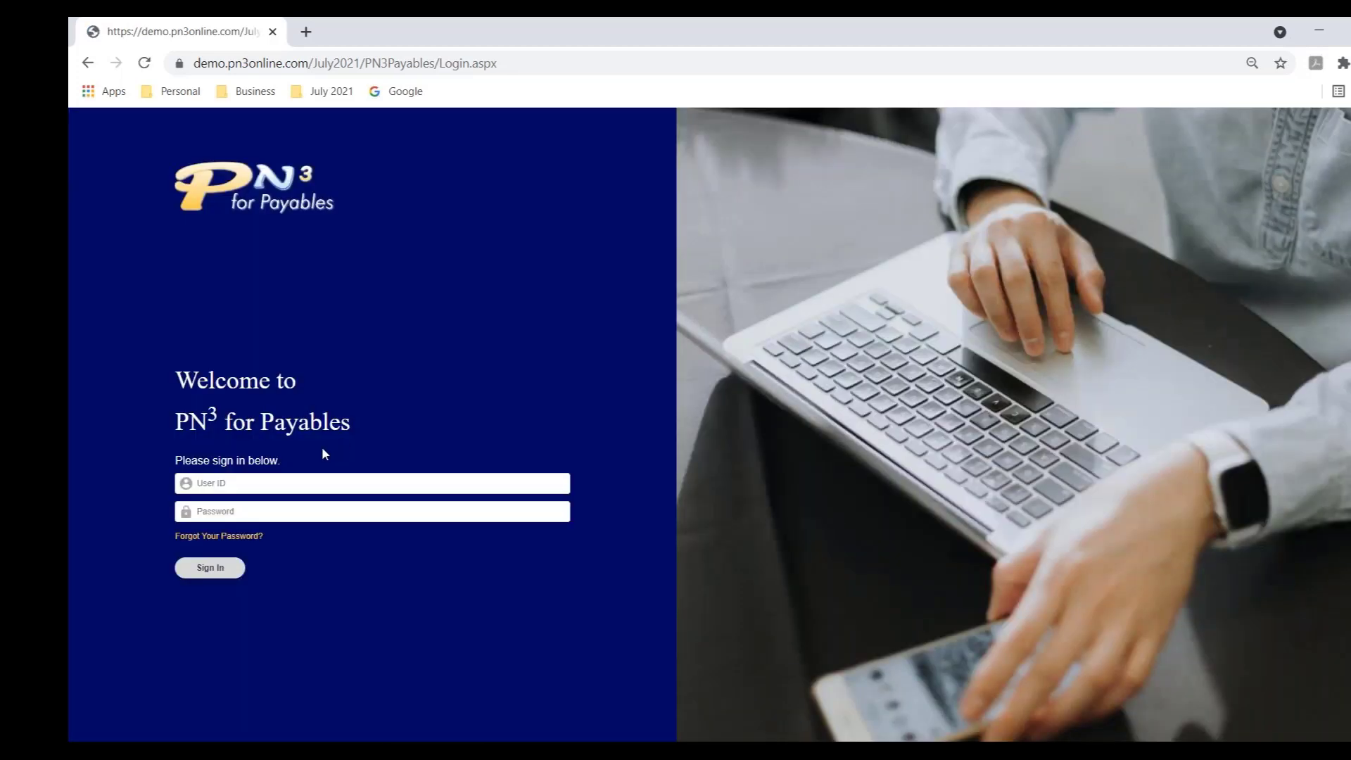
left_click(294, 480)
left_click(268, 524)
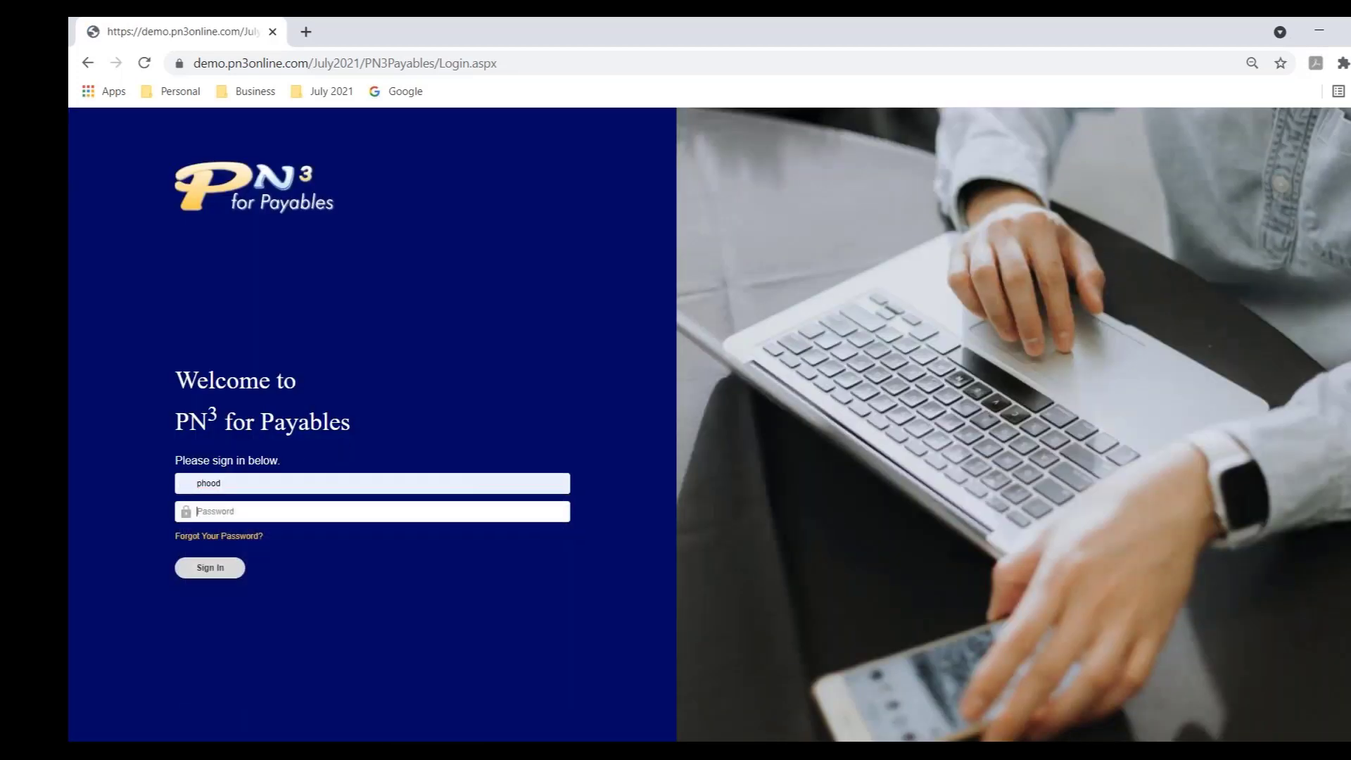
left_click(272, 509)
type("•••••")
key("Return")
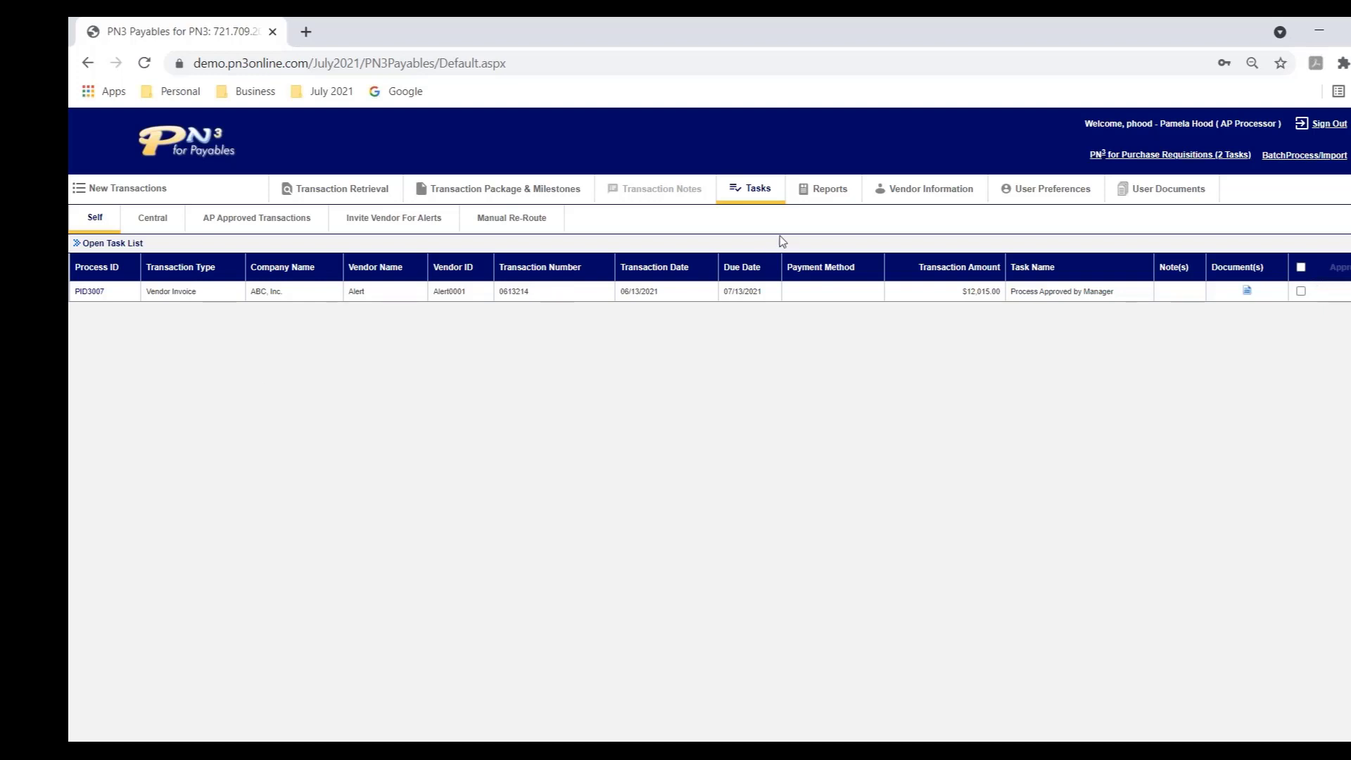
Generate the Open Transactions Report for all users from the Reports page and scroll through it.
left_click(831, 197)
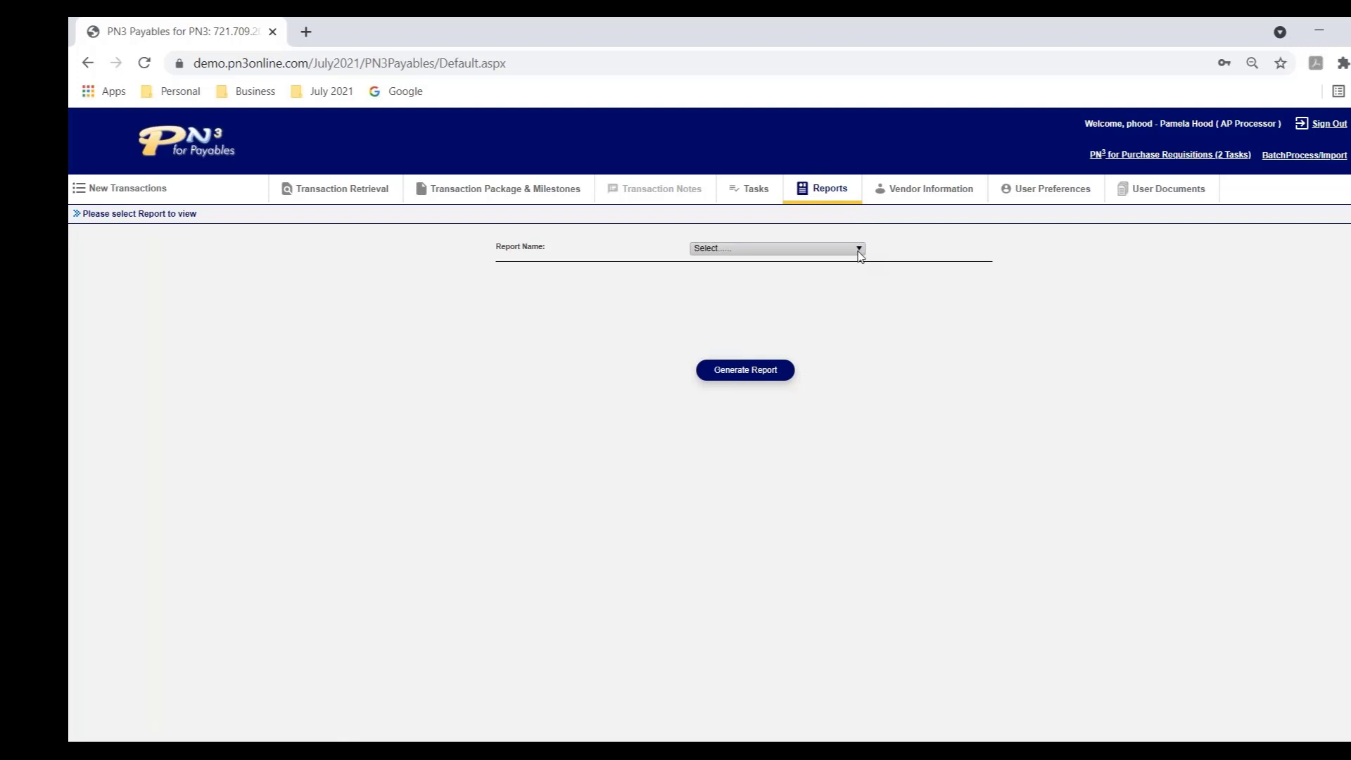
left_click(816, 250)
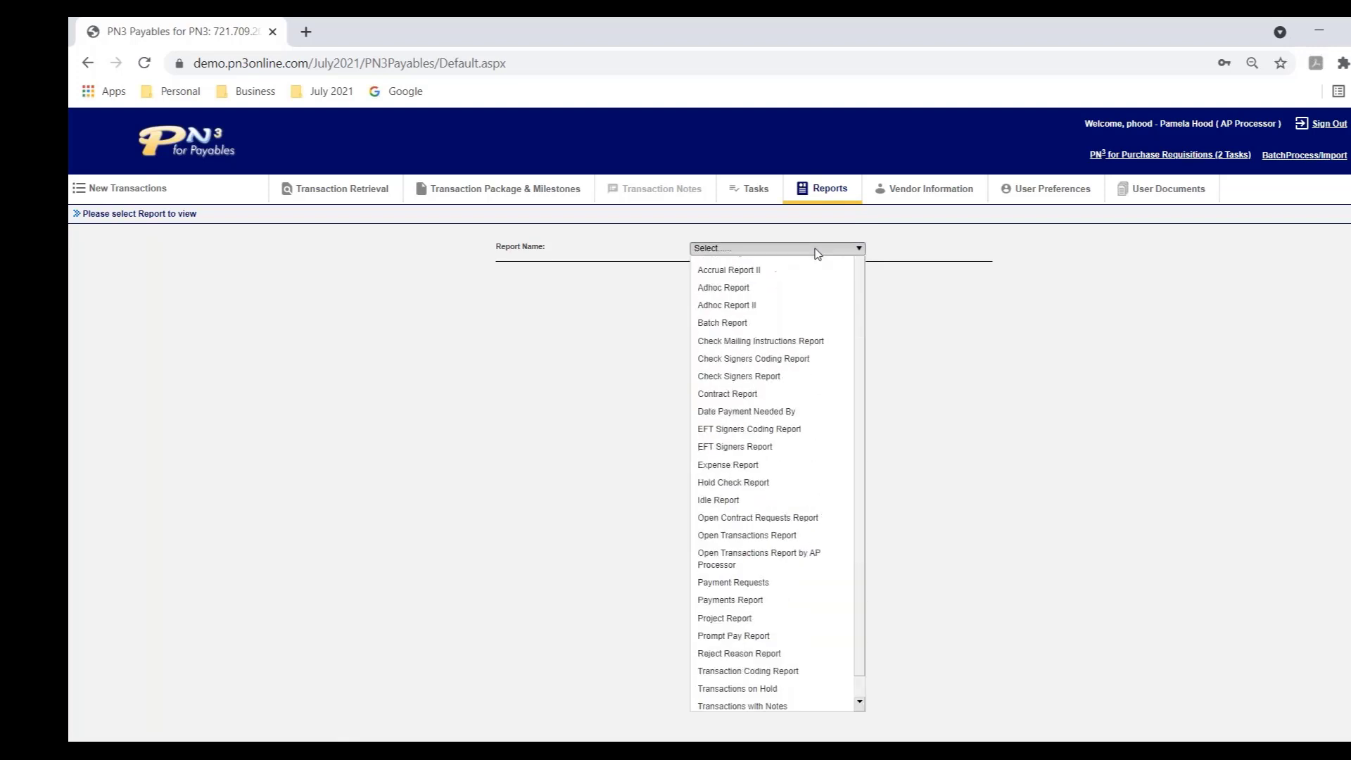
left_click(820, 565)
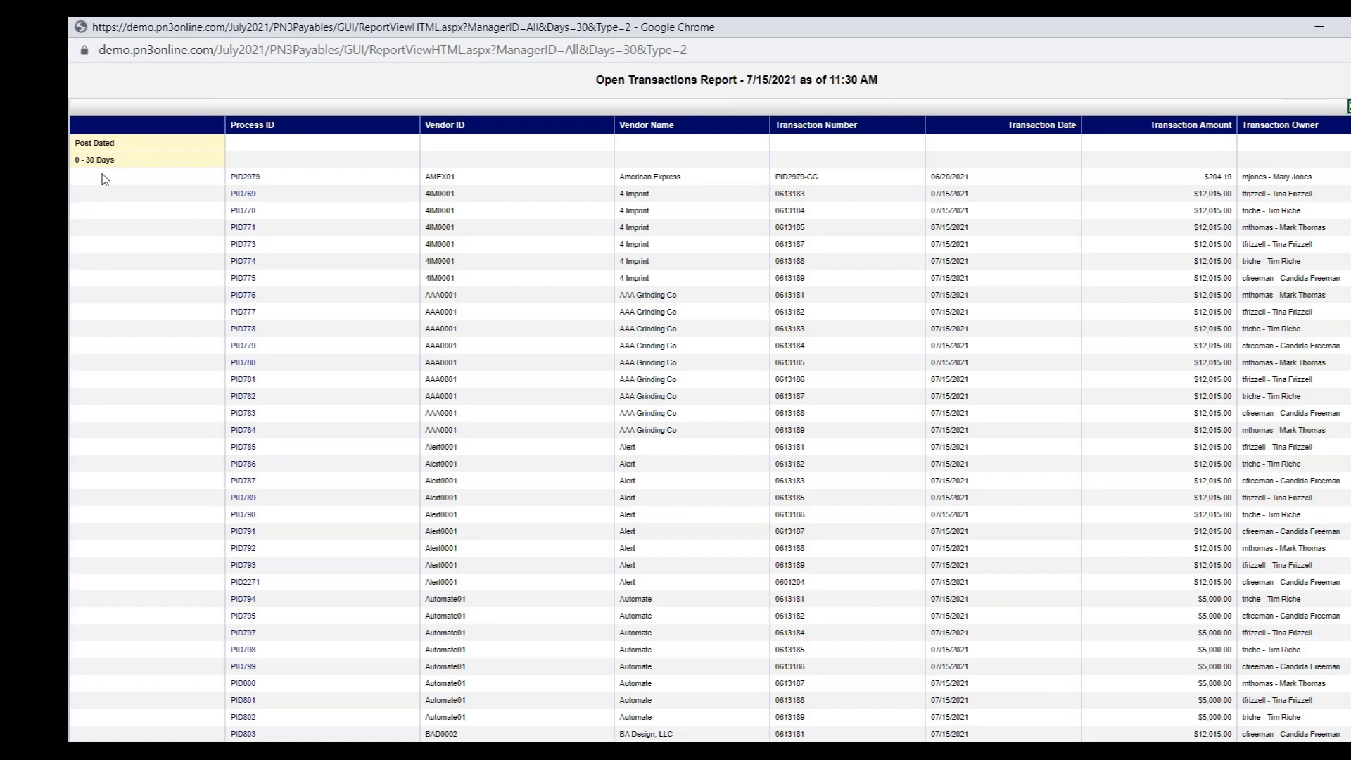
scroll(1196, 578, "down", 3)
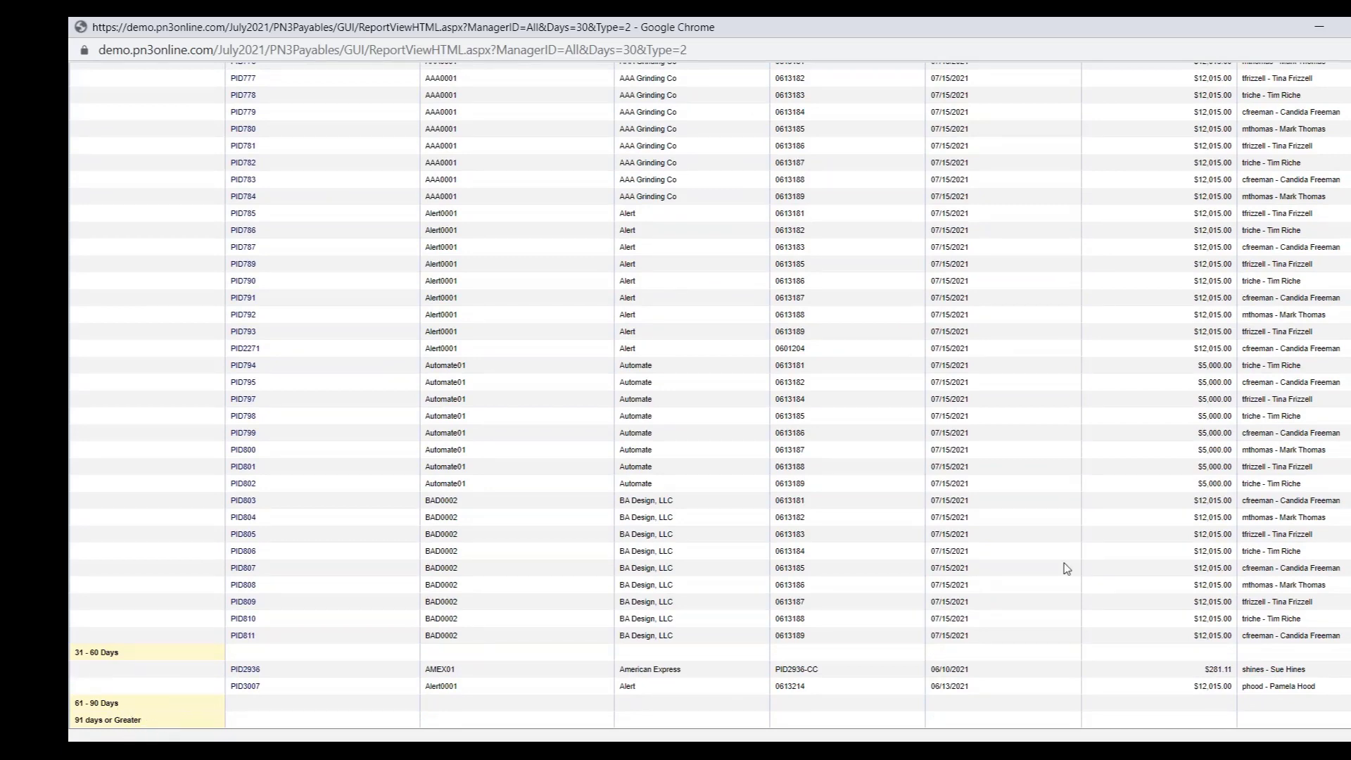
scroll(989, 317, "up", 3)
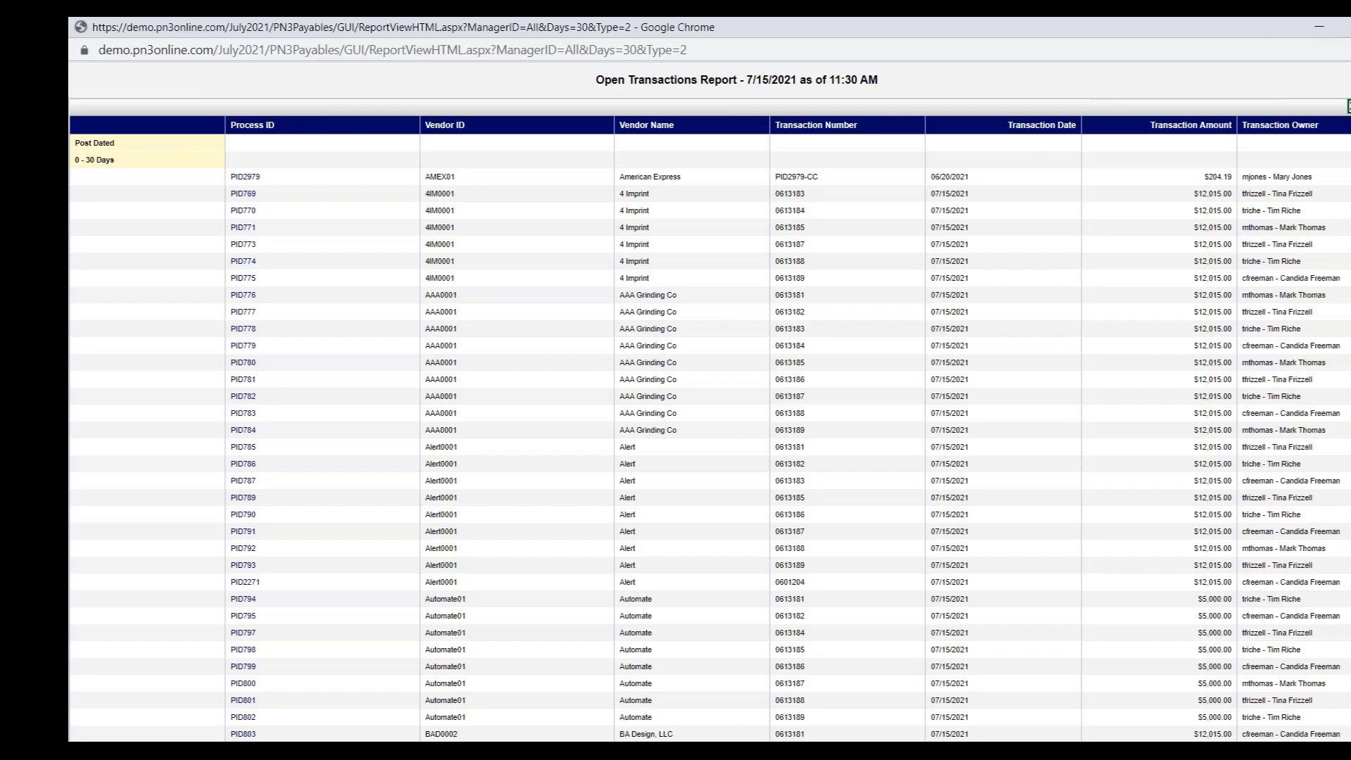
Close the report, pick one user in User Name, and regenerate the Open Transactions Report.
key("ctrl+w")
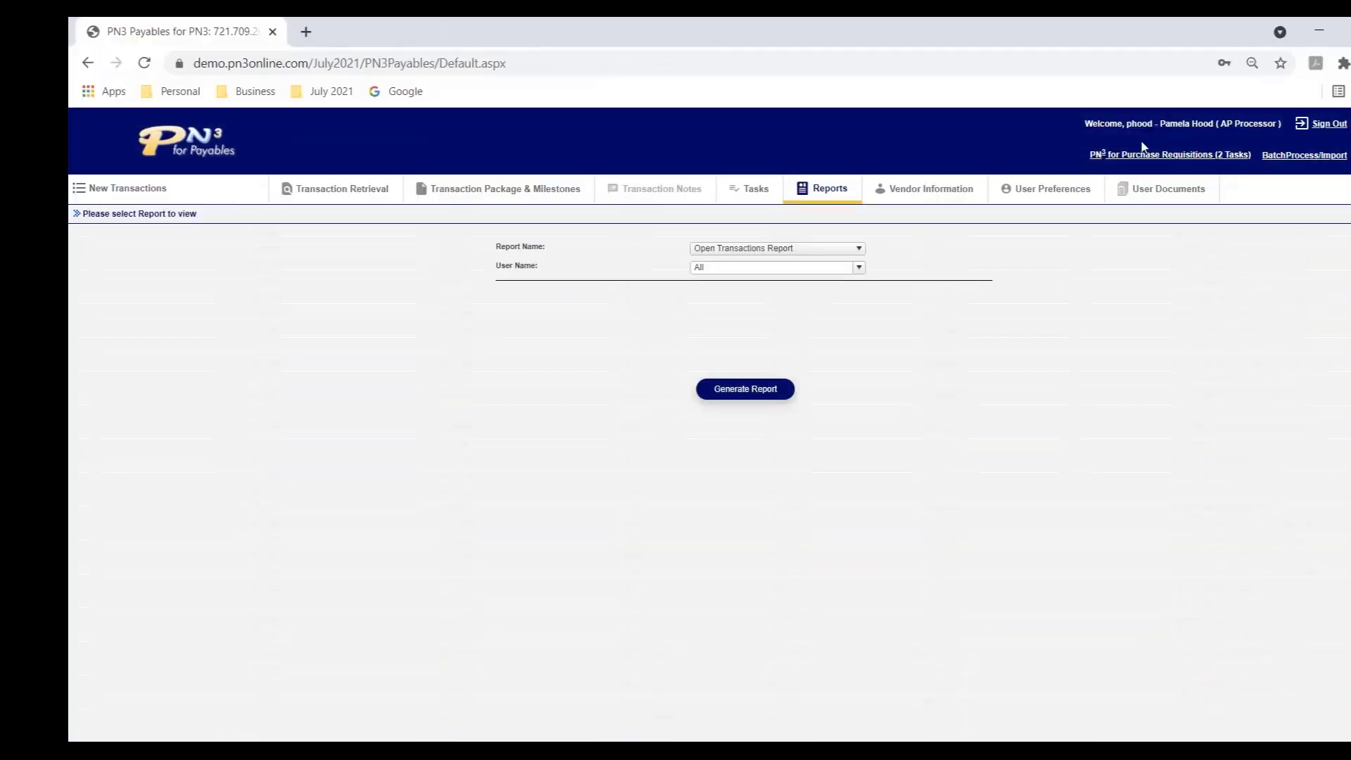
left_click(859, 267)
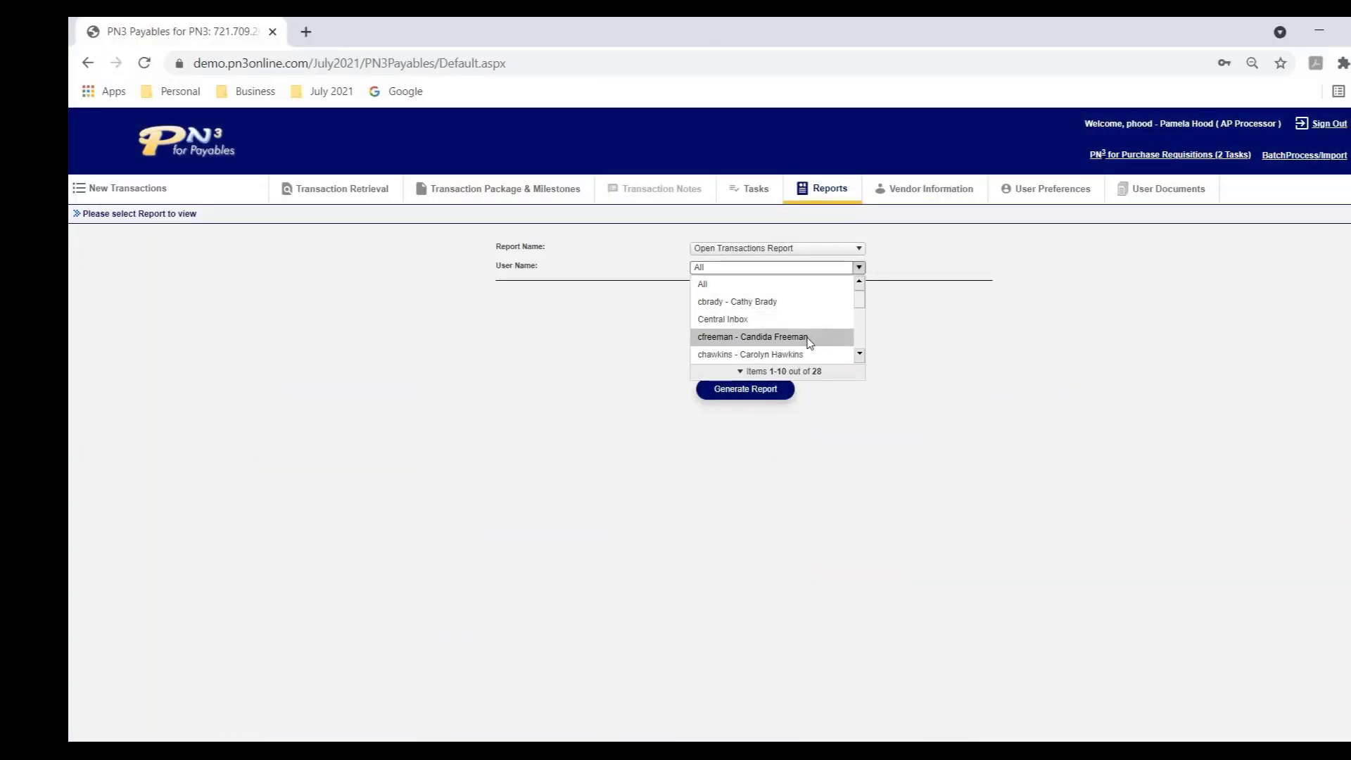
left_click(807, 337)
left_click(756, 390)
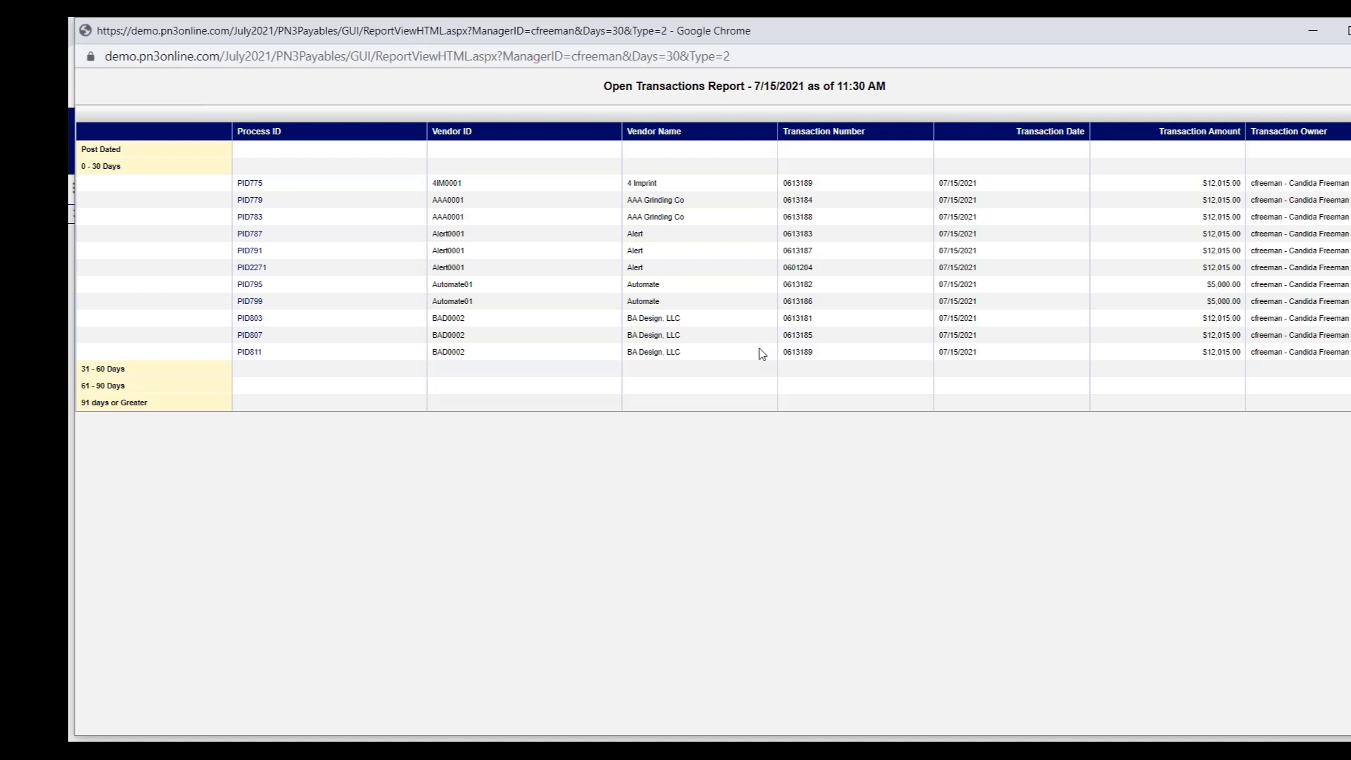
Close the filtered report and leave Open Transactions Report selected in the report list.
key("ctrl+w")
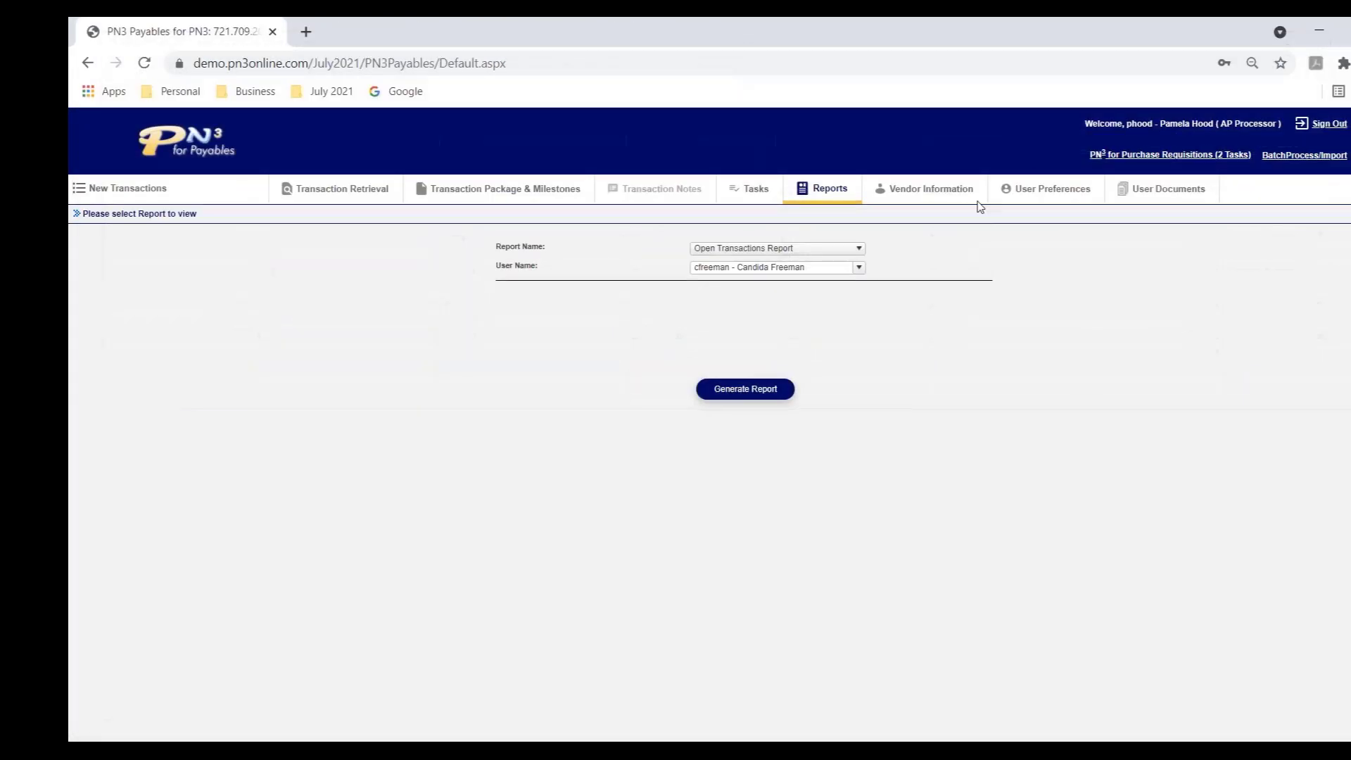
left_click(859, 249)
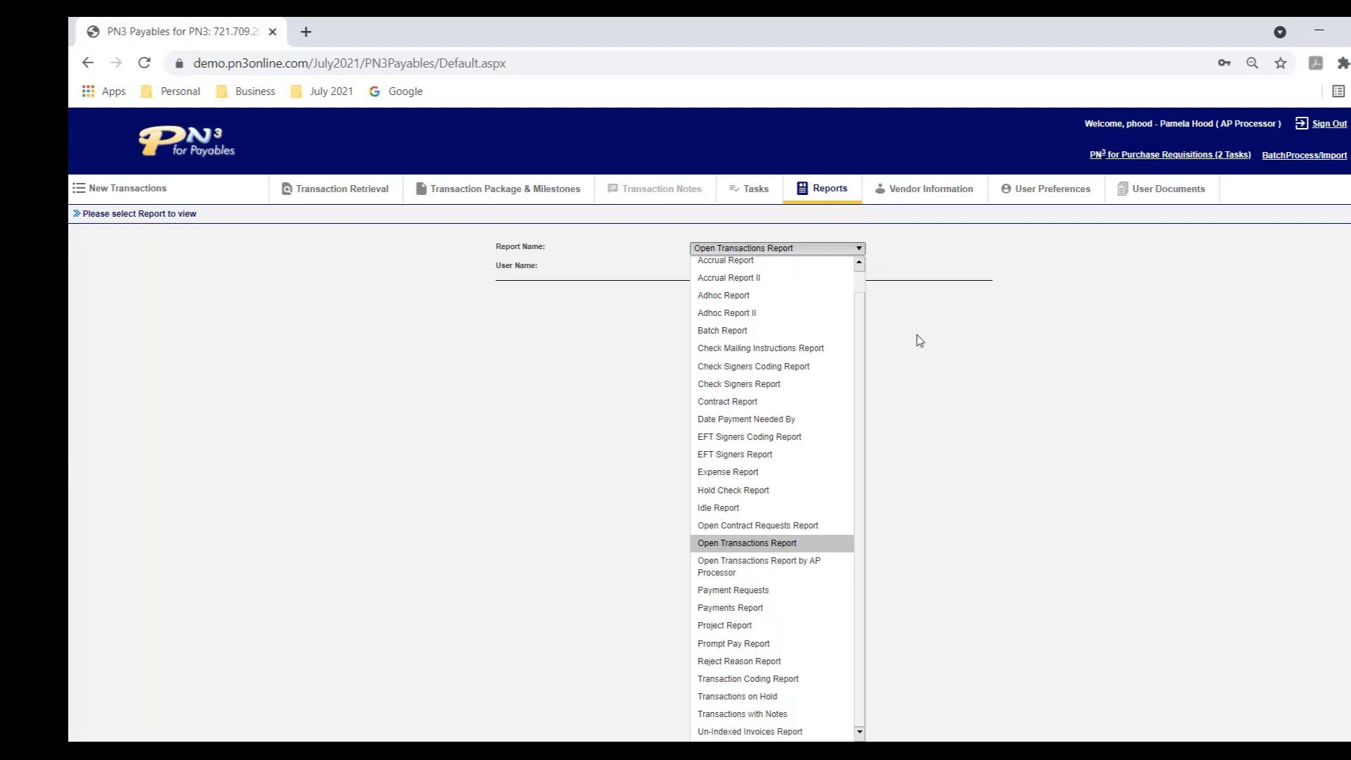
left_click(1080, 376)
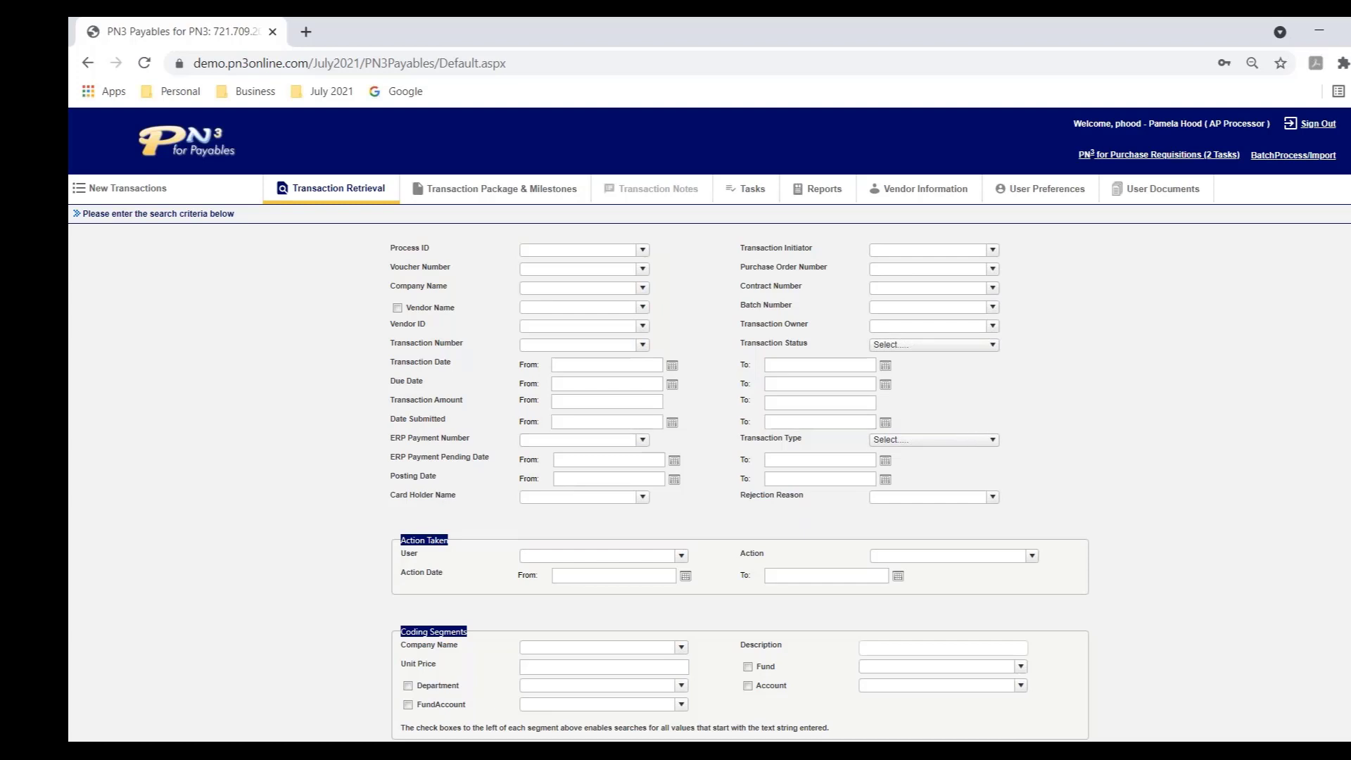
Filter the transaction search to vendor Productivity.
scroll(709, 425, "down", 2)
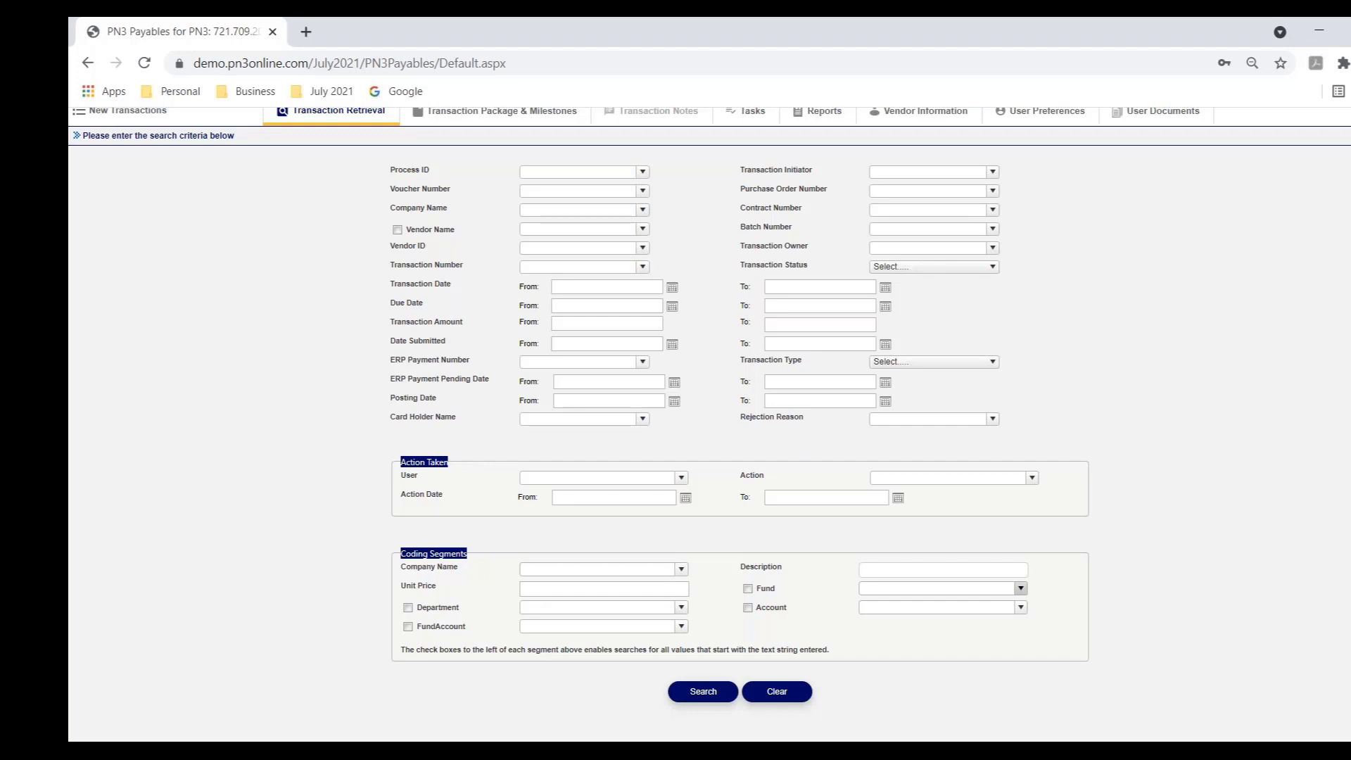
scroll(723, 333, "up", 1)
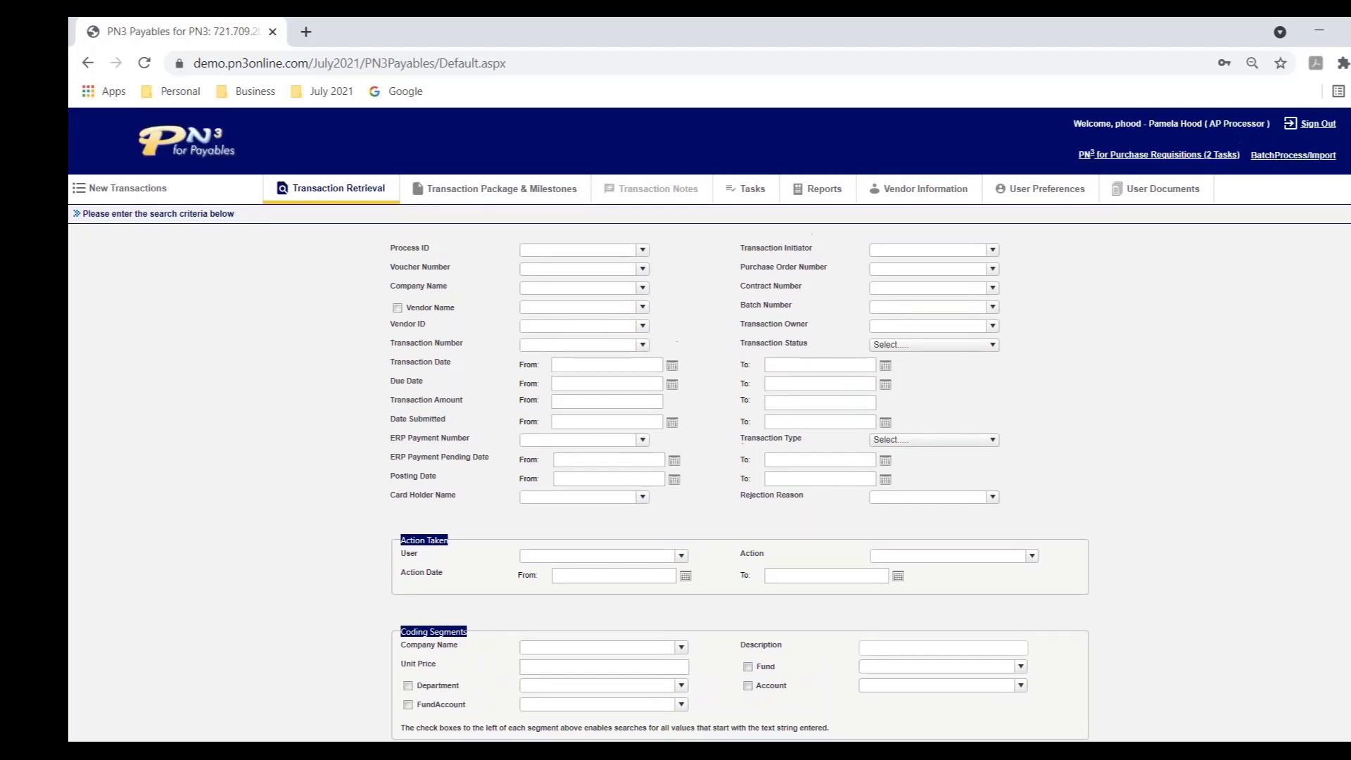
left_click(562, 308)
type("Productivity")
key("Return")
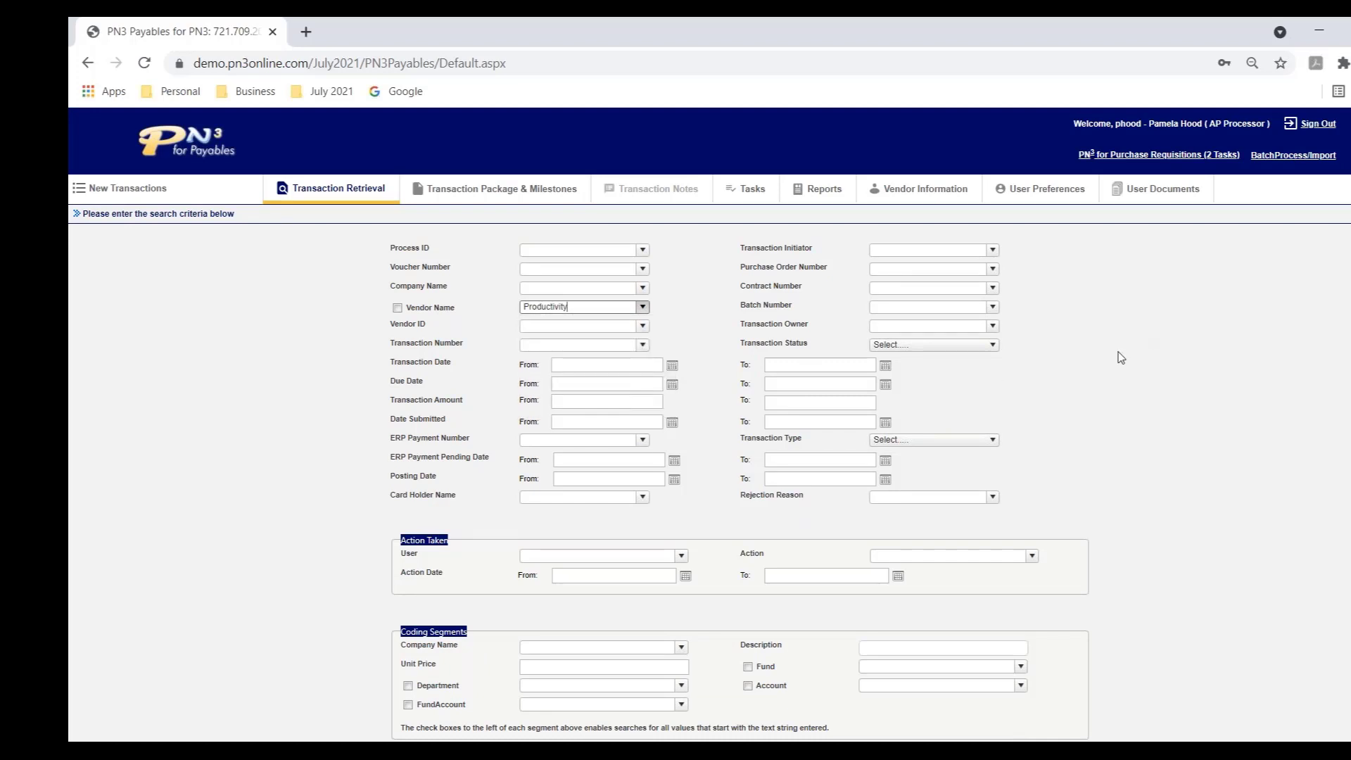
Set the transaction date range from 1/1/2021 to 1/31/2021.
left_click(672, 367)
left_click(531, 382)
left_click(531, 382)
left_click(531, 382)
left_click(531, 382)
left_click(531, 382)
left_click(531, 382)
left_click(633, 417)
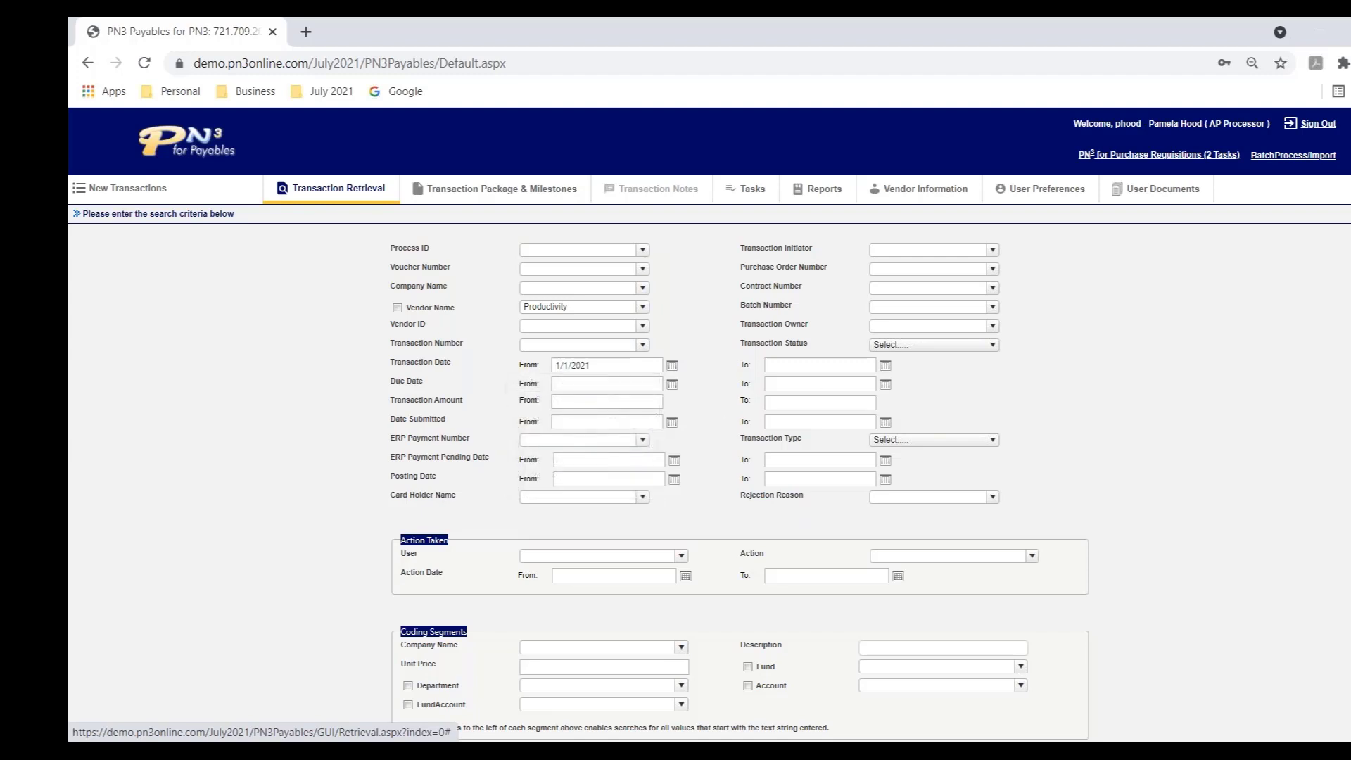
left_click(885, 366)
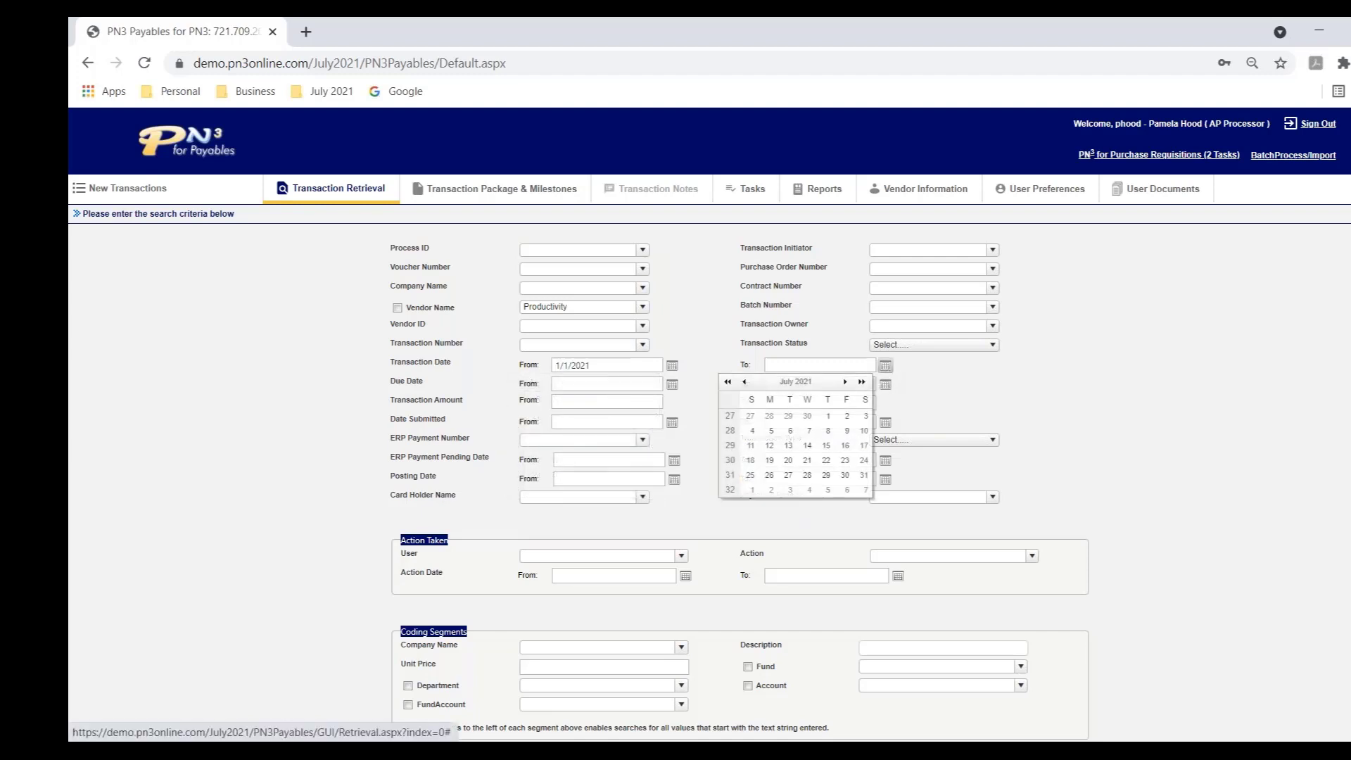
left_click(745, 383)
left_click(745, 383)
left_click(745, 382)
left_click(745, 383)
left_click(745, 383)
left_click(750, 490)
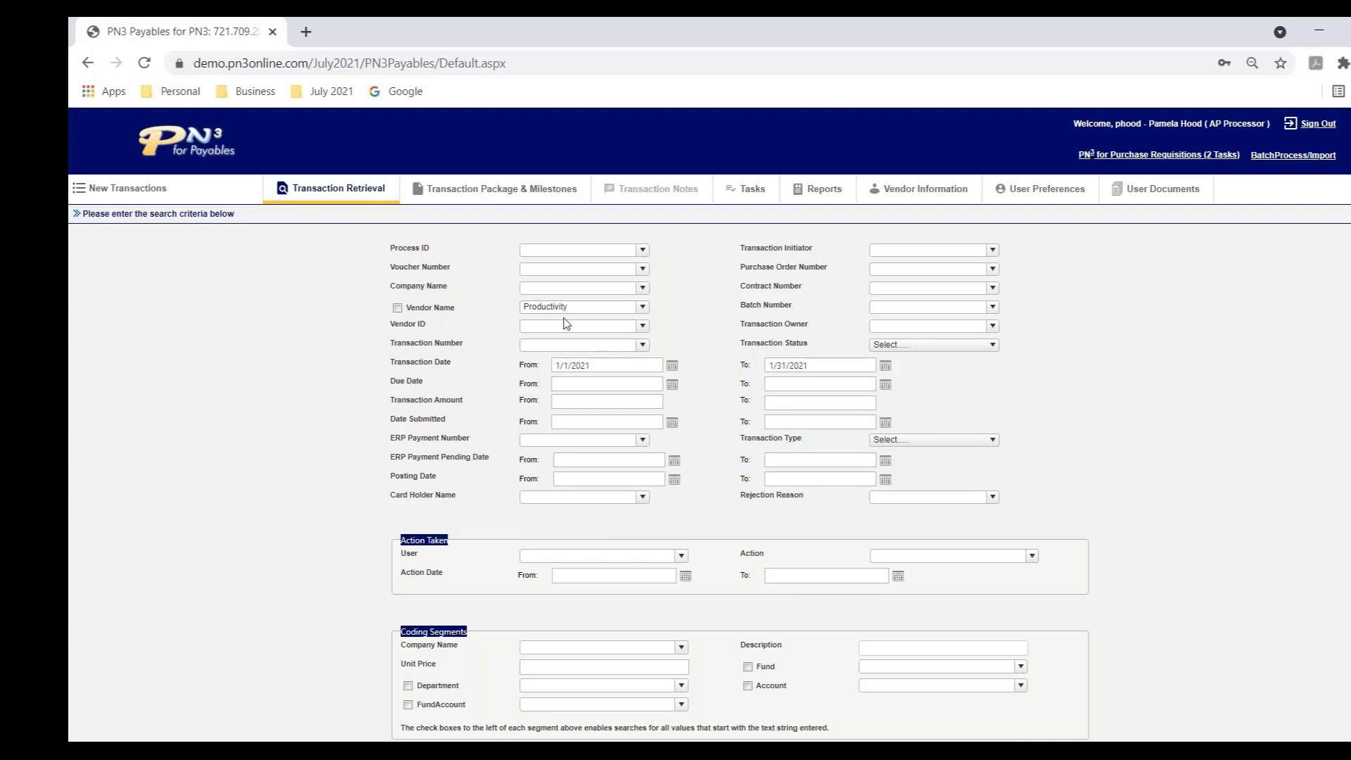
Run the search and scroll down to the matching Productivity transactions.
scroll(1327, 218, "down", 1)
scroll(1061, 486, "down", 1)
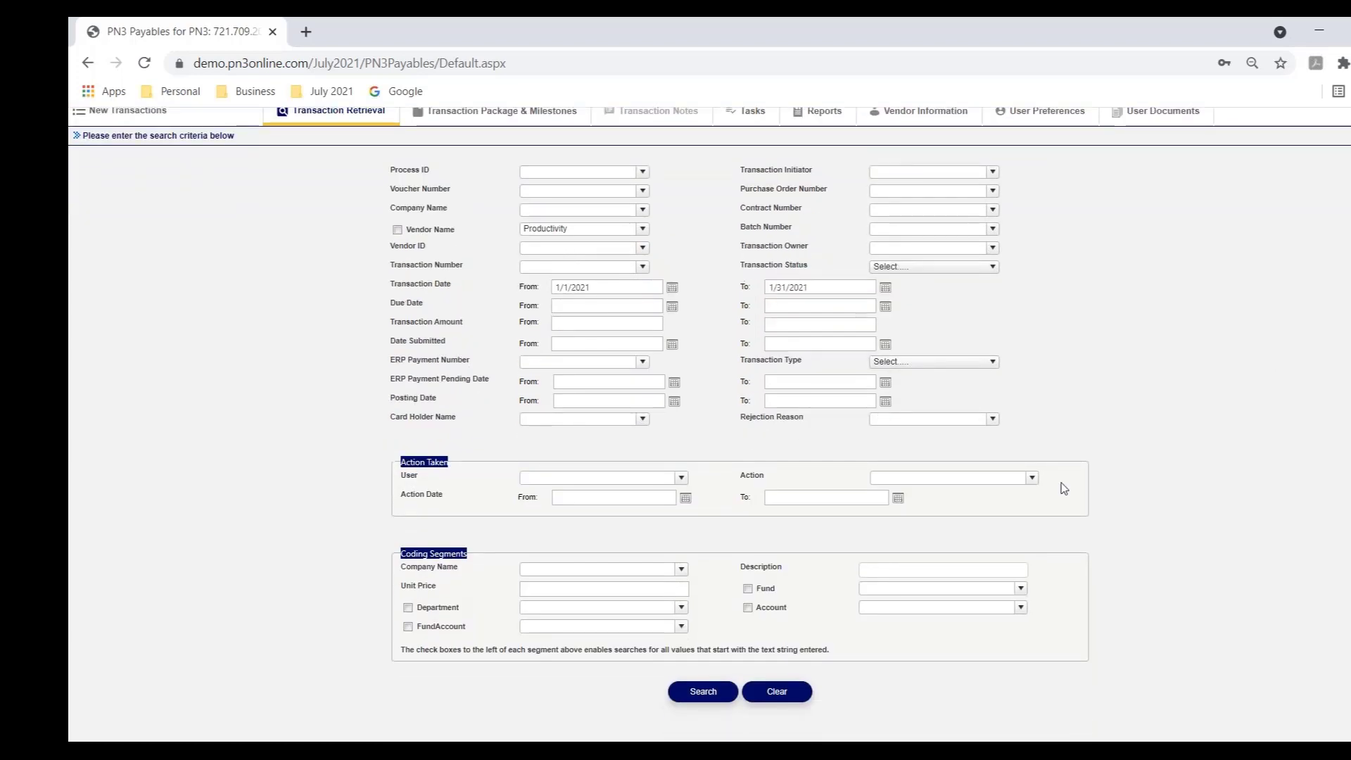
left_click(717, 693)
scroll(1166, 596, "down", 3)
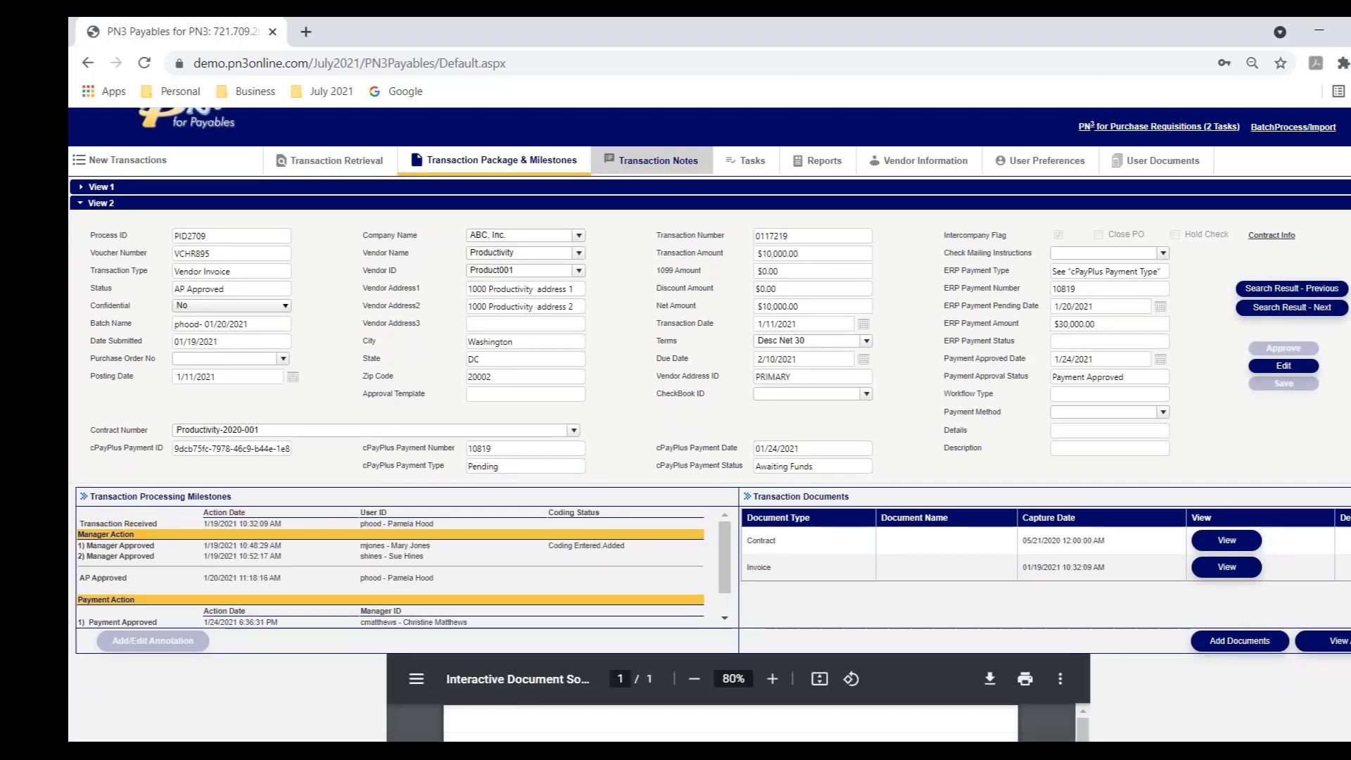
Scroll the Productivity invoice PDF, move to the next result, then return to the results grid.
scroll(712, 422, "down", 4)
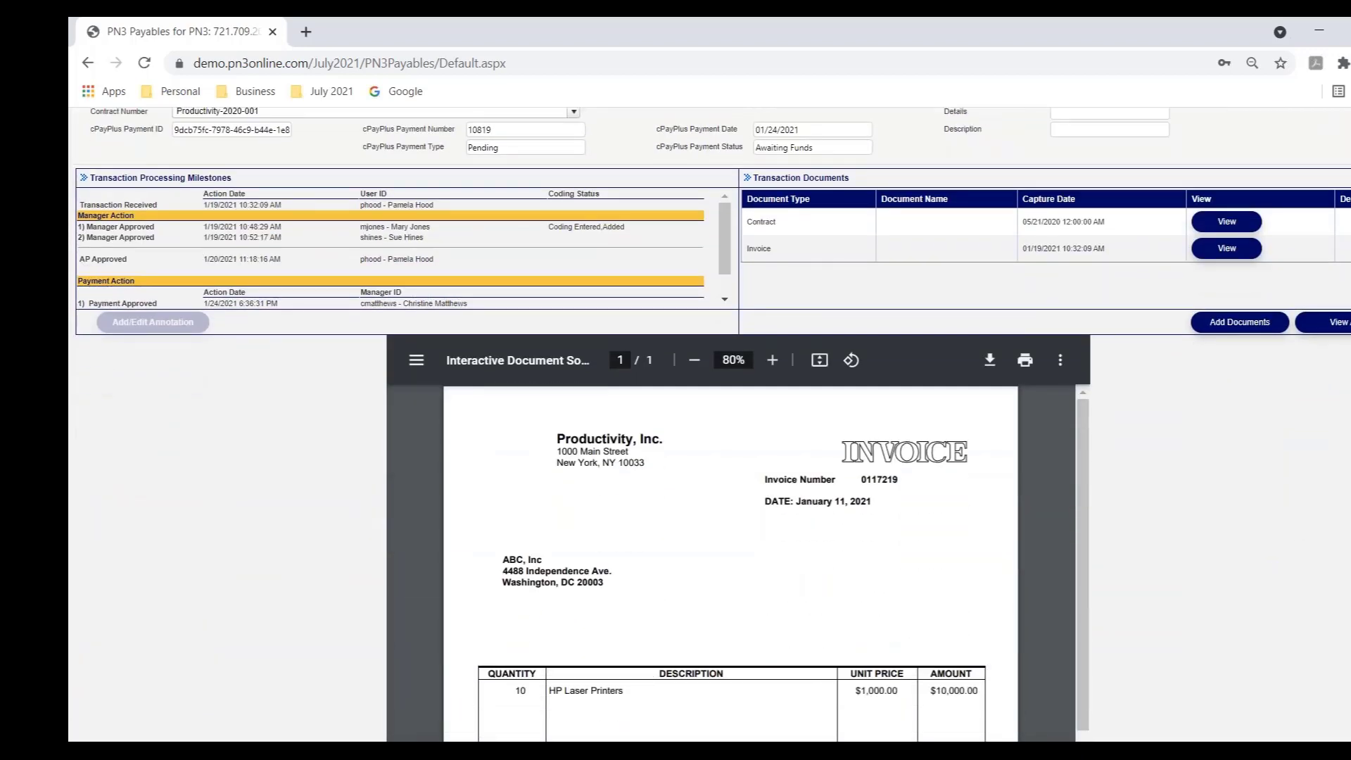
scroll(712, 422, "up", 5)
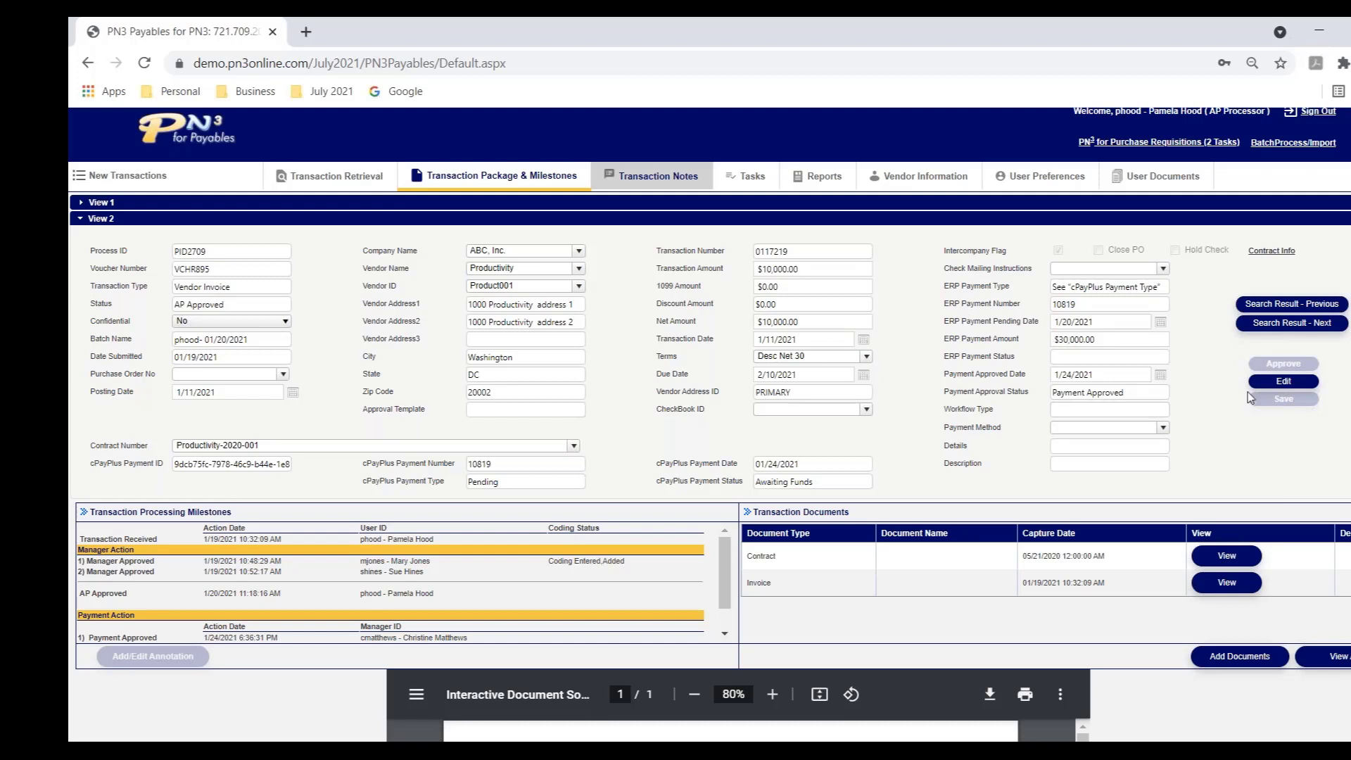
left_click(1314, 327)
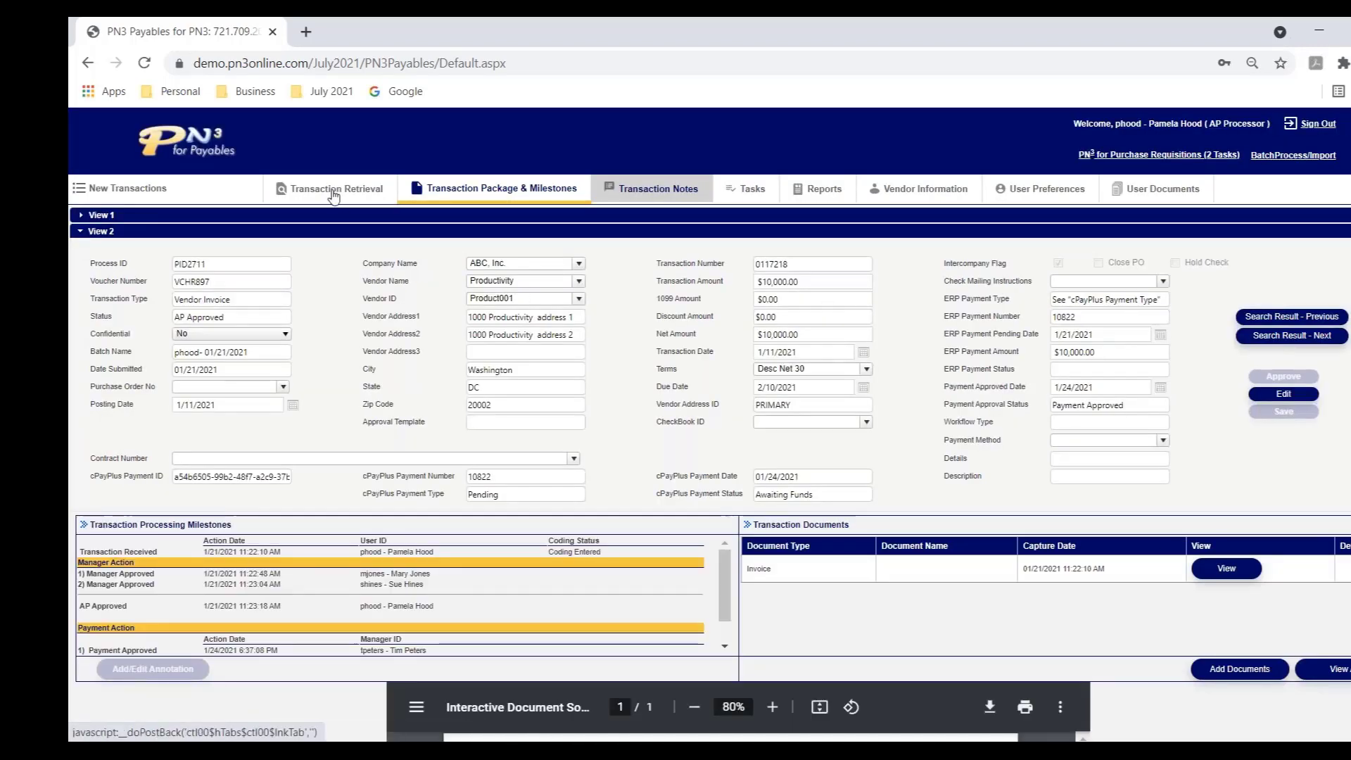
left_click(333, 195)
scroll(1290, 401, "down", 5)
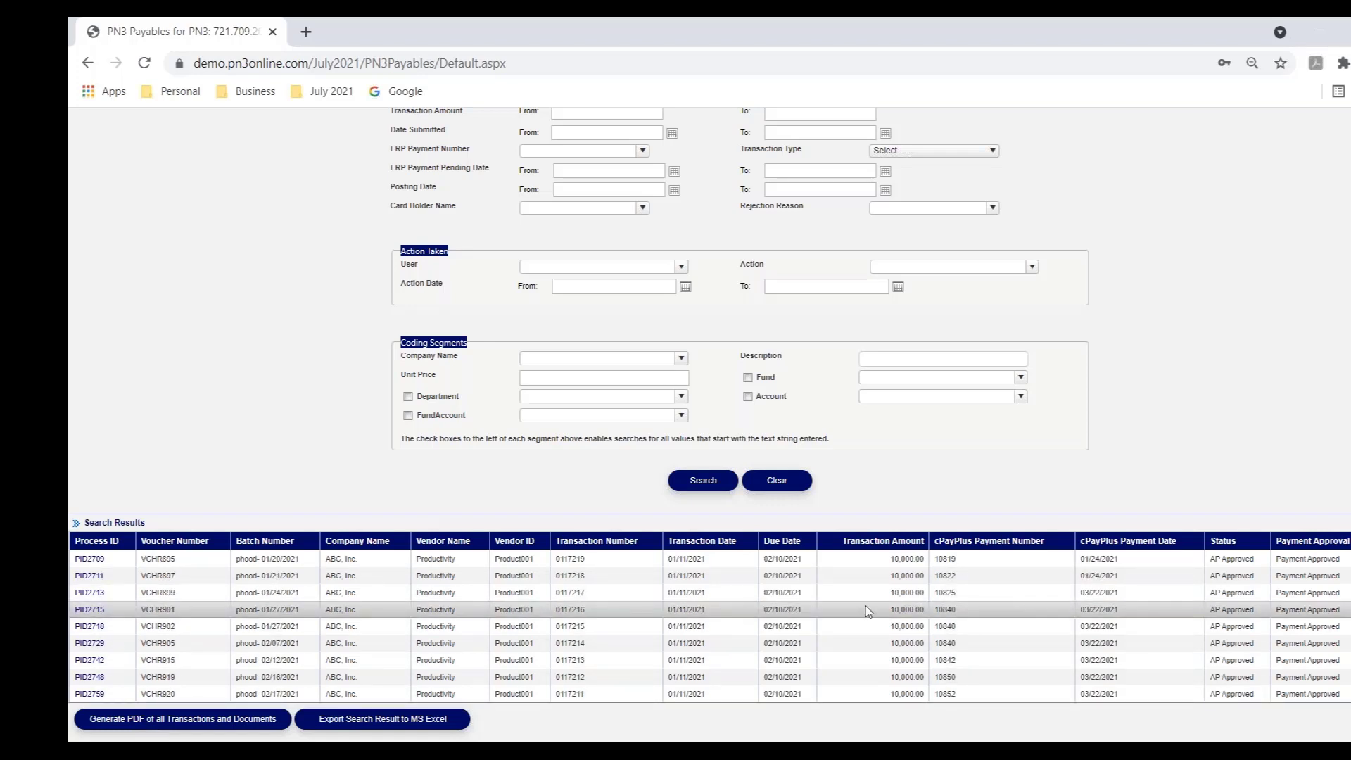
Sign in to Purchase Requisitions with the saved manager ID, then preview and dismiss New Transactions.
scroll(459, 690, "up", 4)
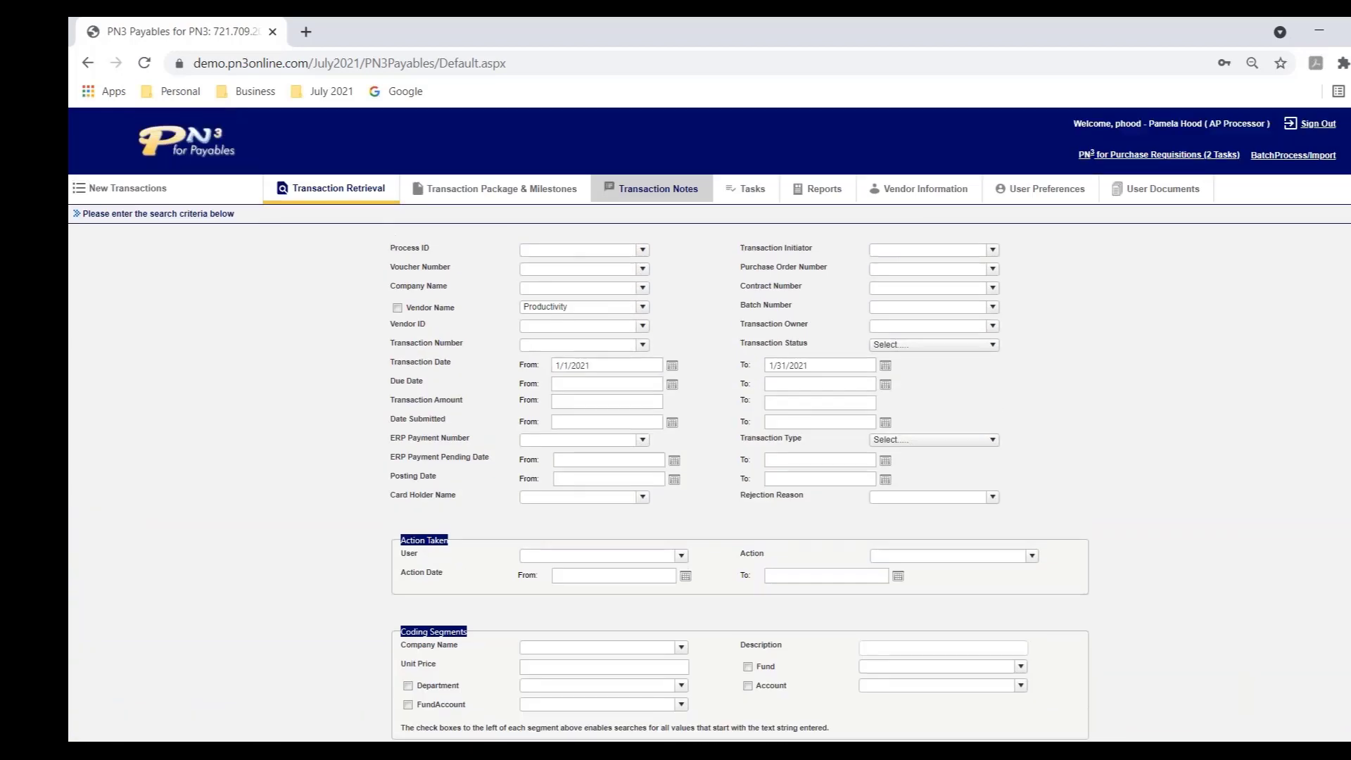
mouse_move(461, 751)
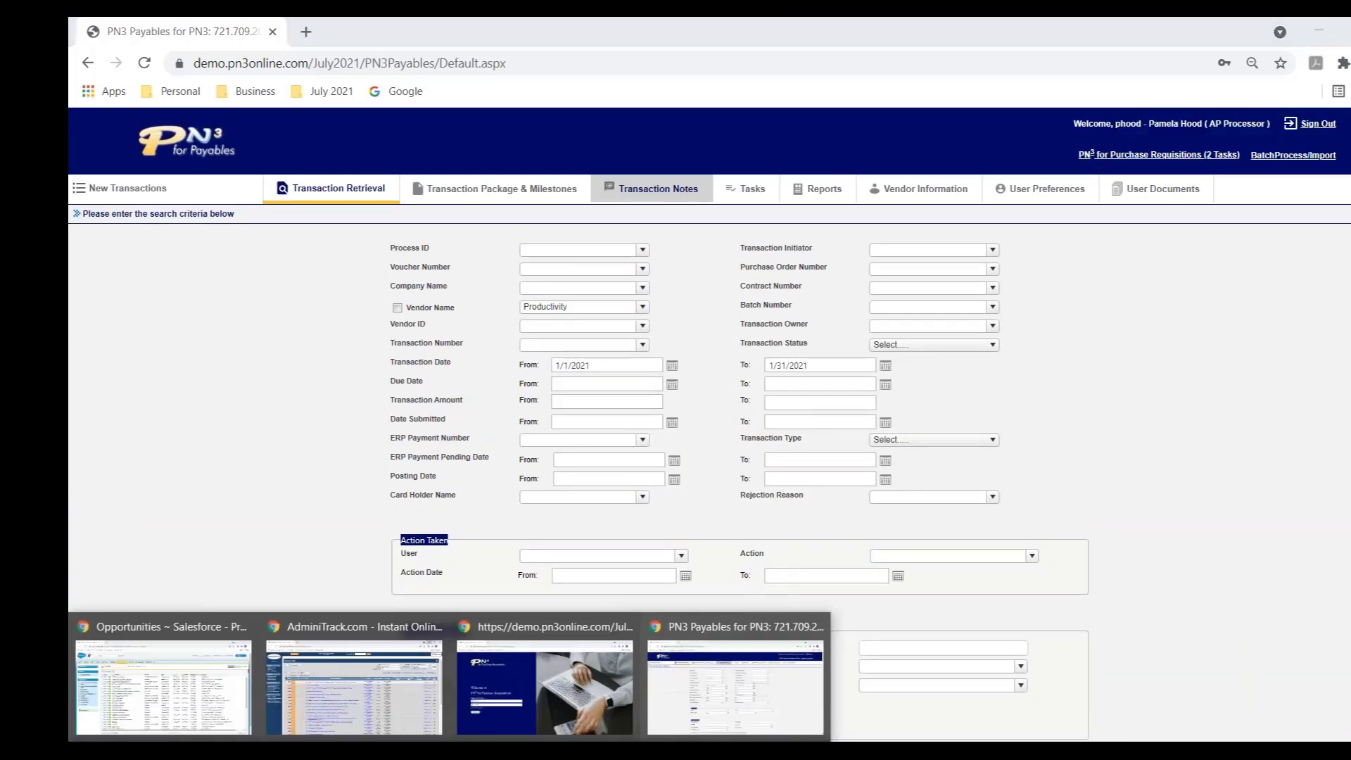
left_click(579, 703)
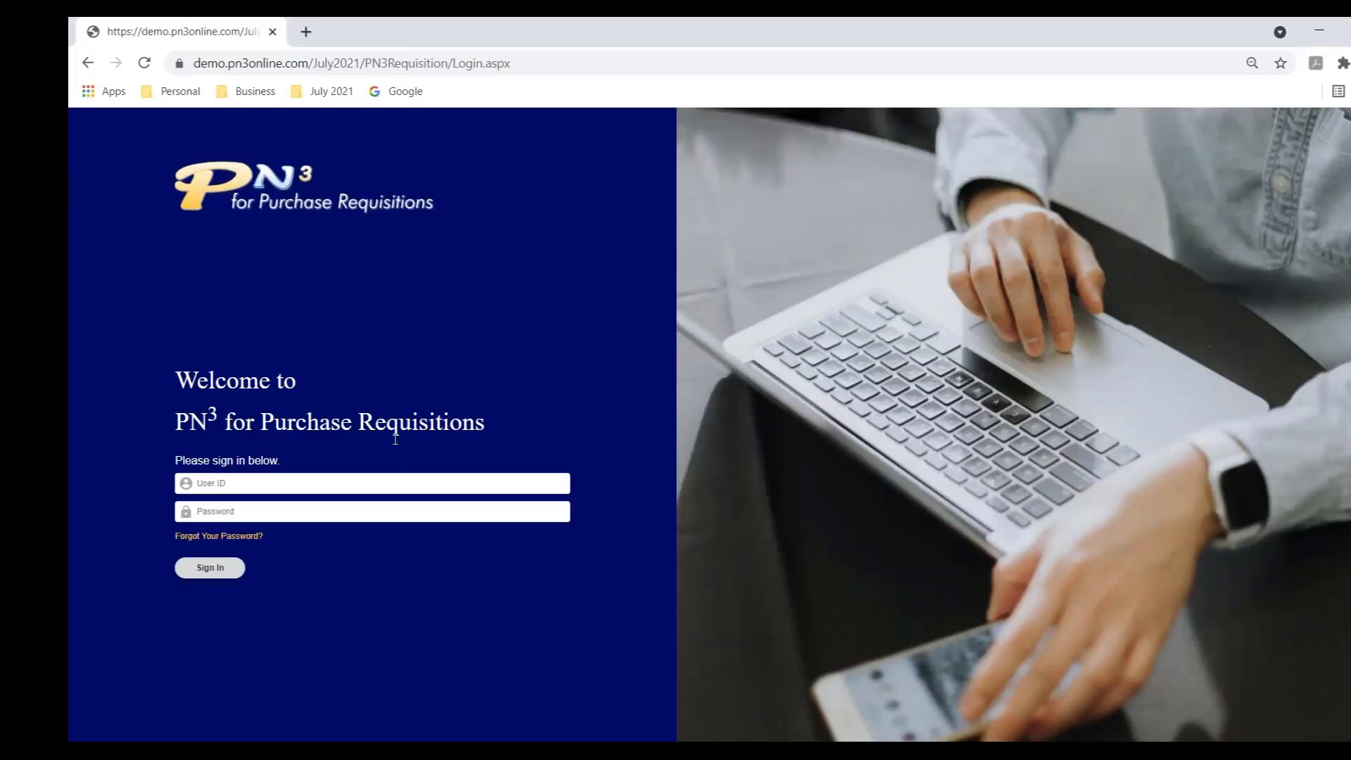
left_click(311, 488)
left_click(271, 552)
left_click(268, 516)
type("******")
key("Return")
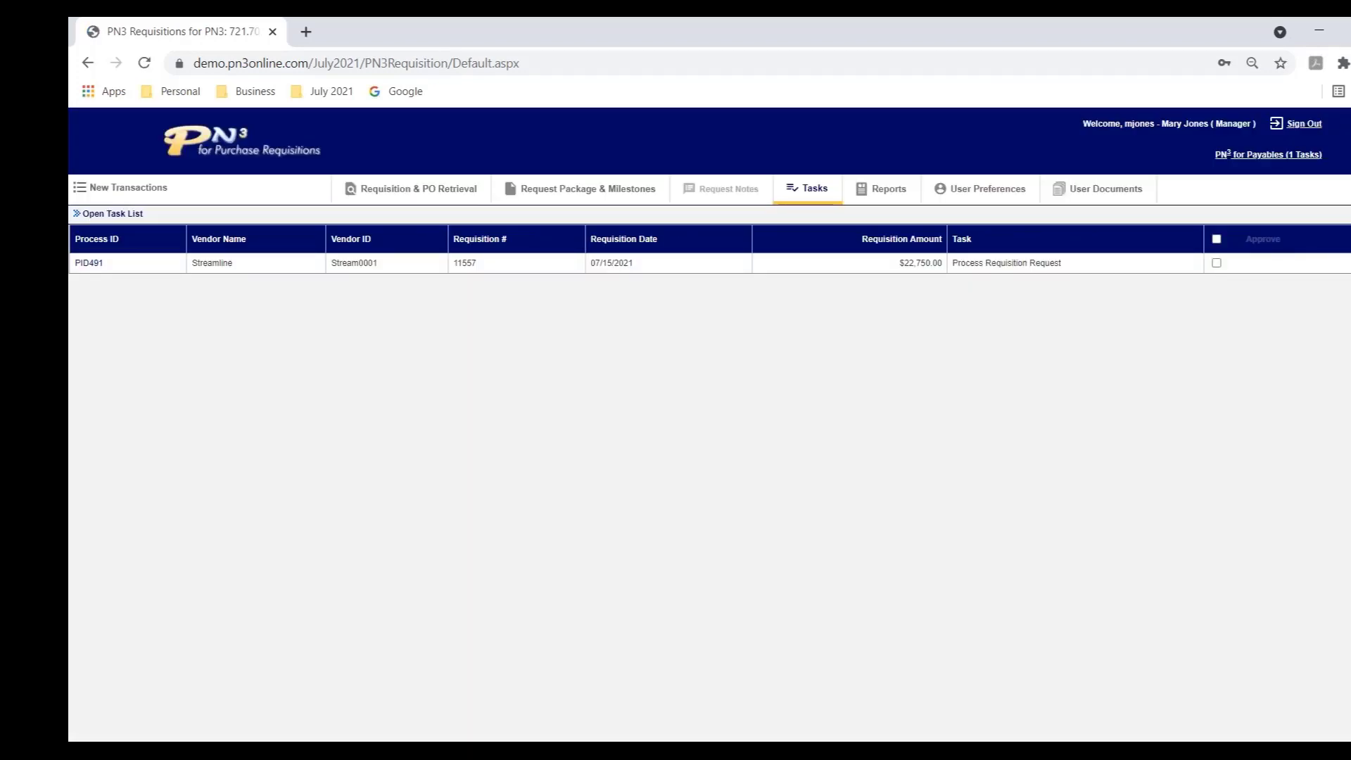
left_click(129, 194)
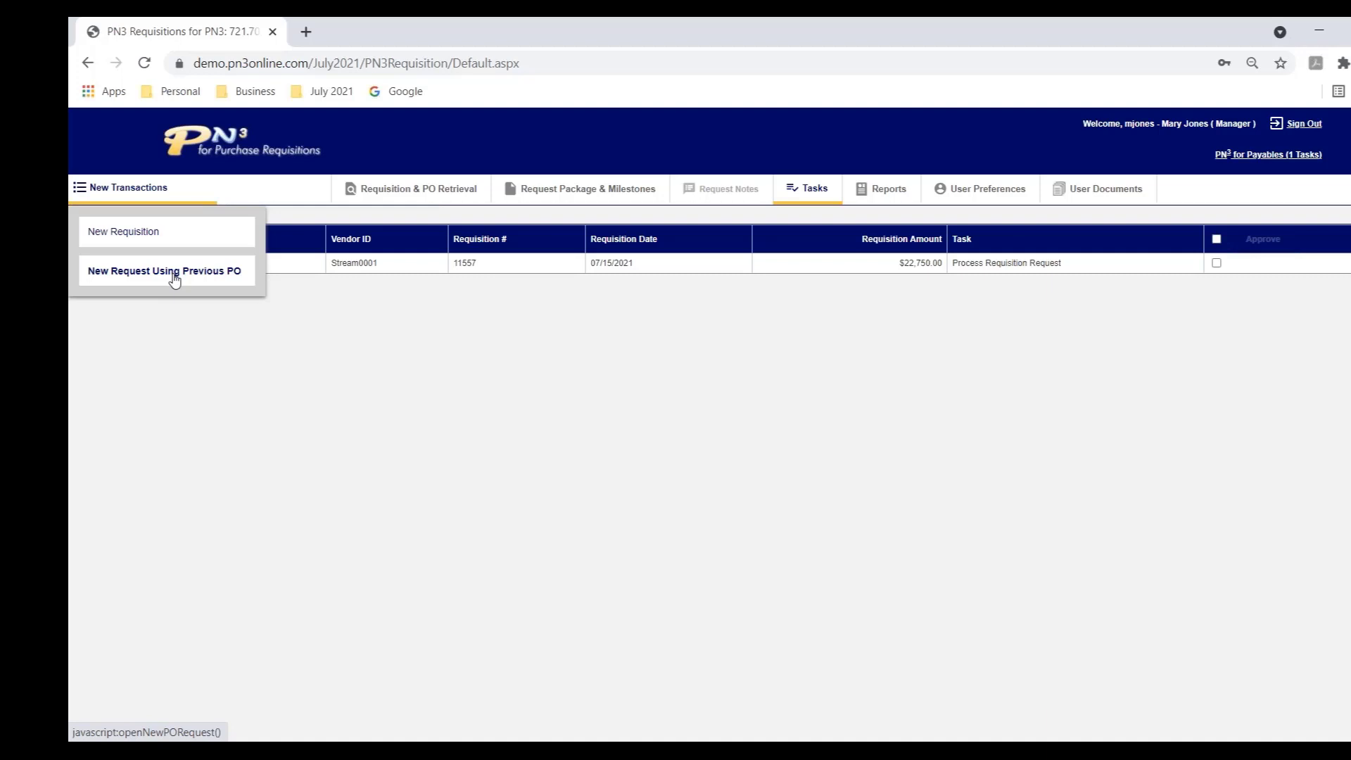
left_click(661, 559)
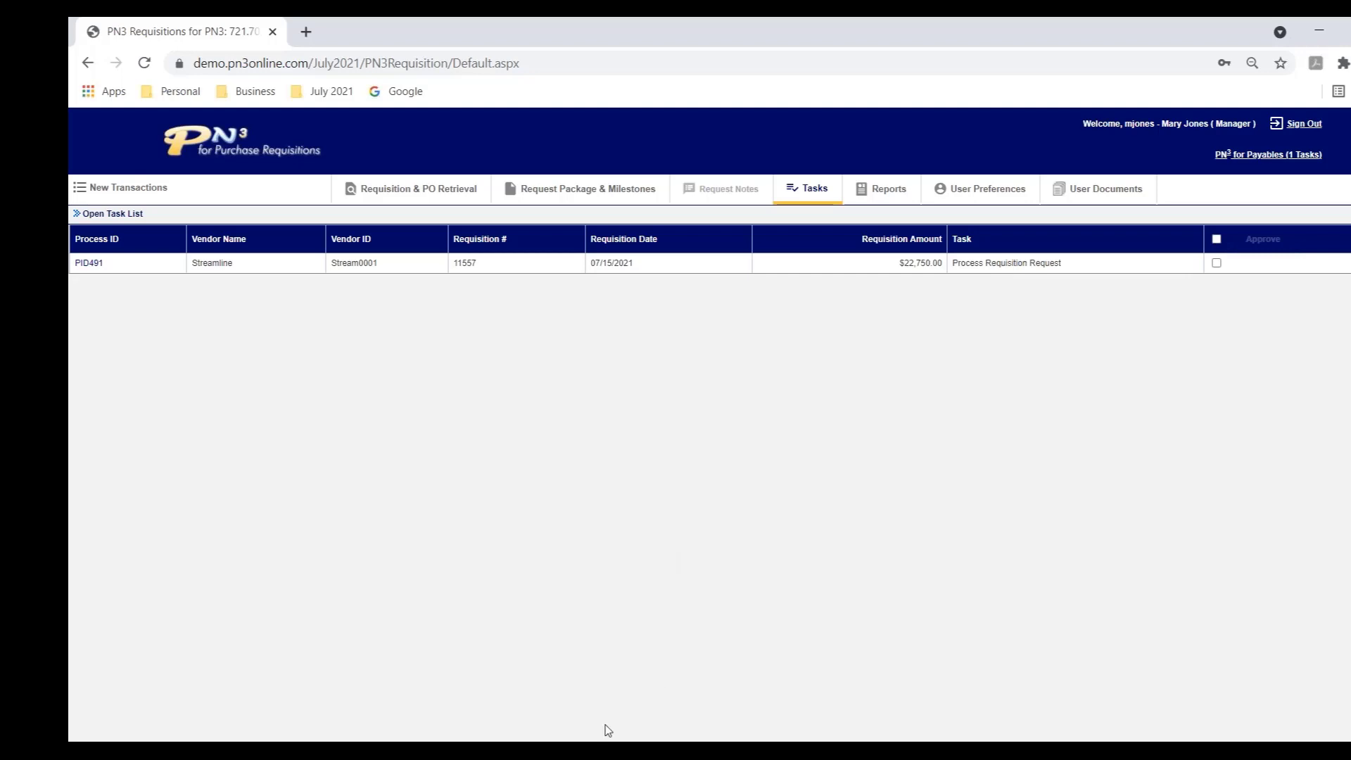
Present the 'Demonstration' slide (slide 9 of 22) full screen in PowerPoint.
key("alt+Tab")
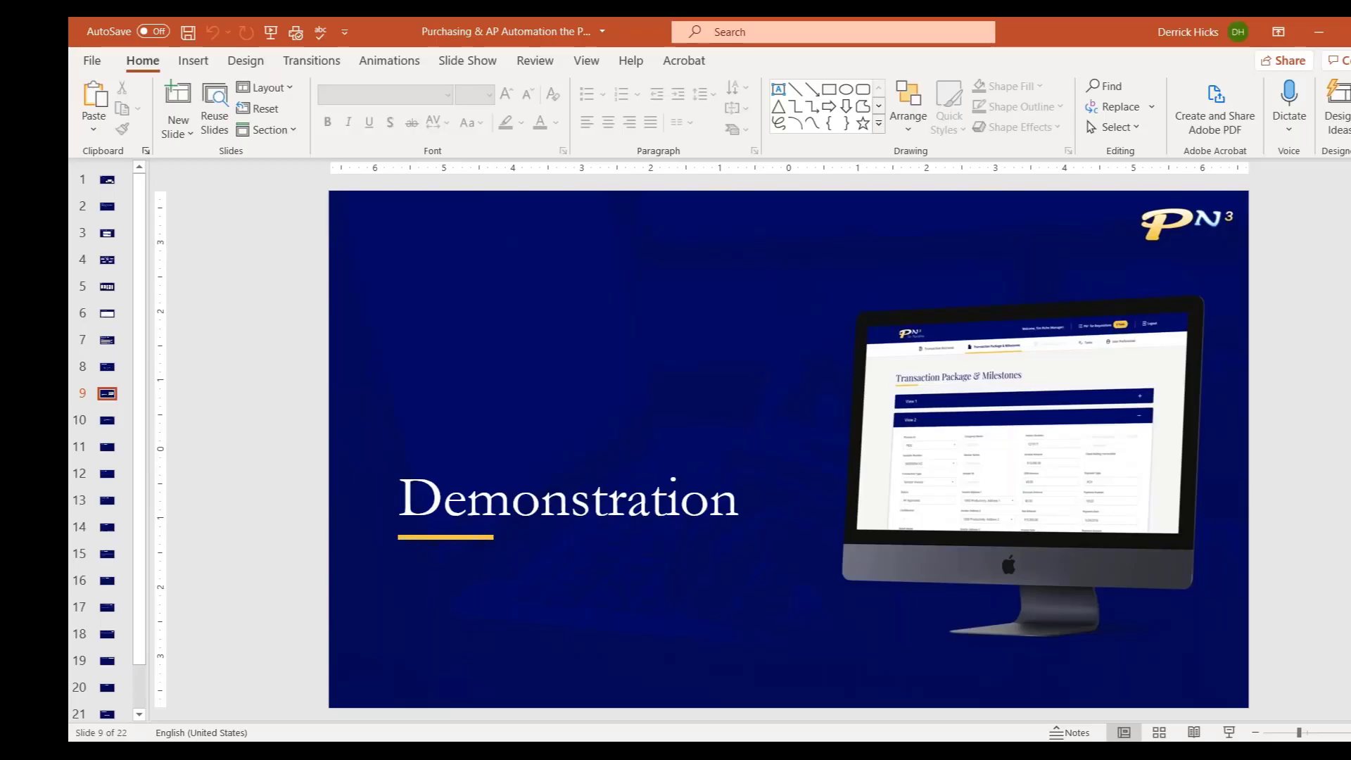
left_click(1231, 734)
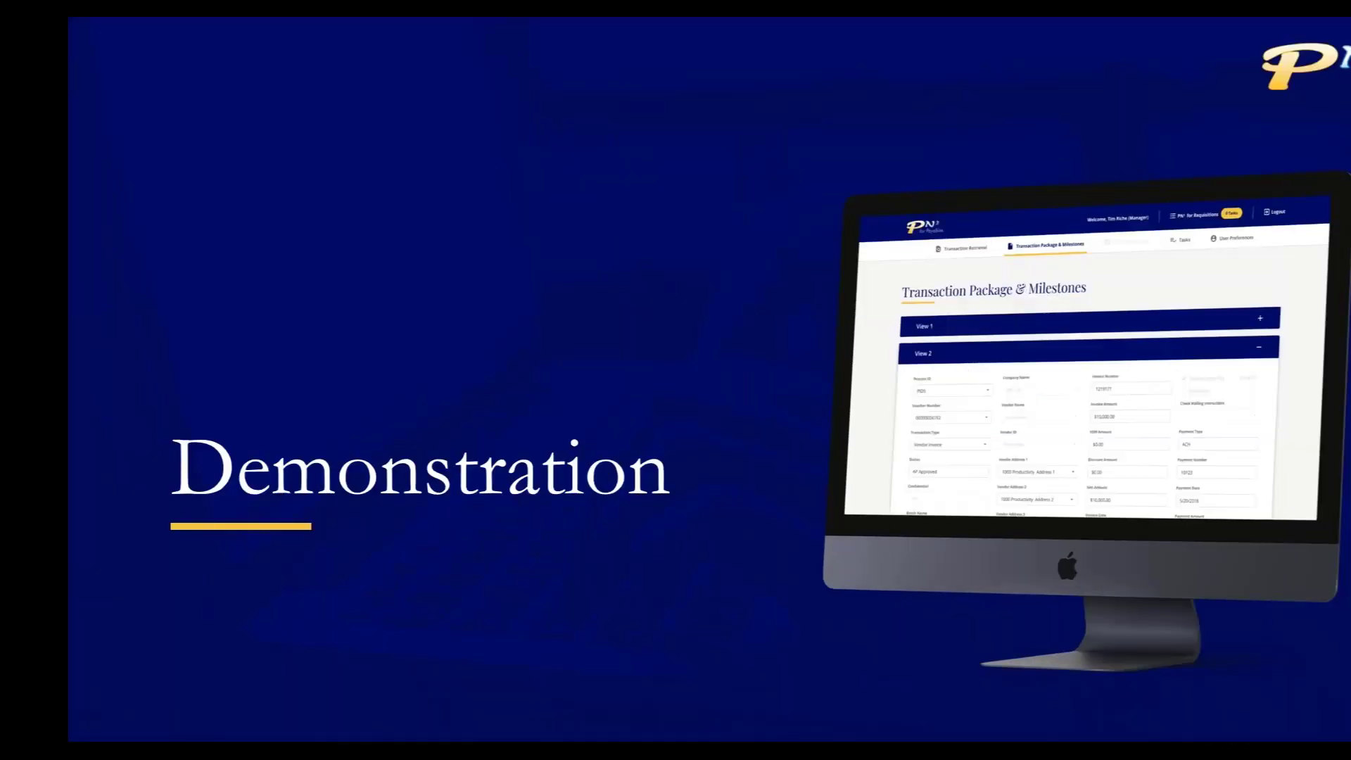